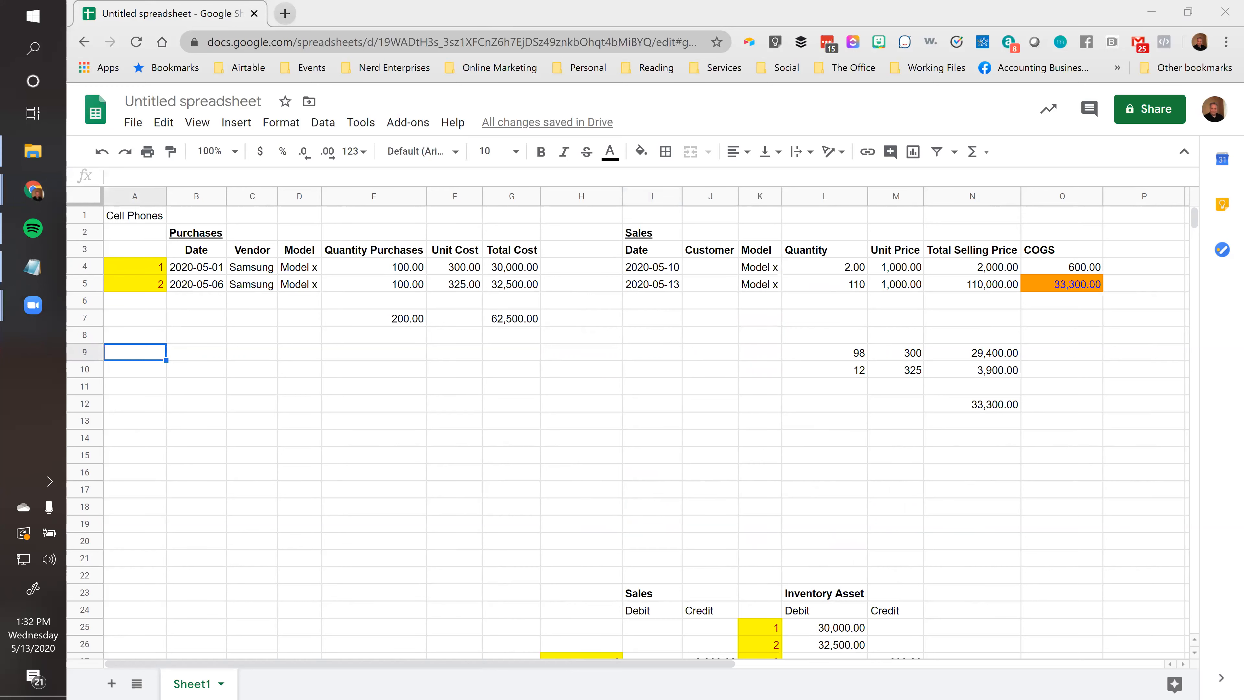
Search the web for "qbo test drive" in a new tab, open the QuickBooks Online test drive and pass its security verification.
click(285, 13)
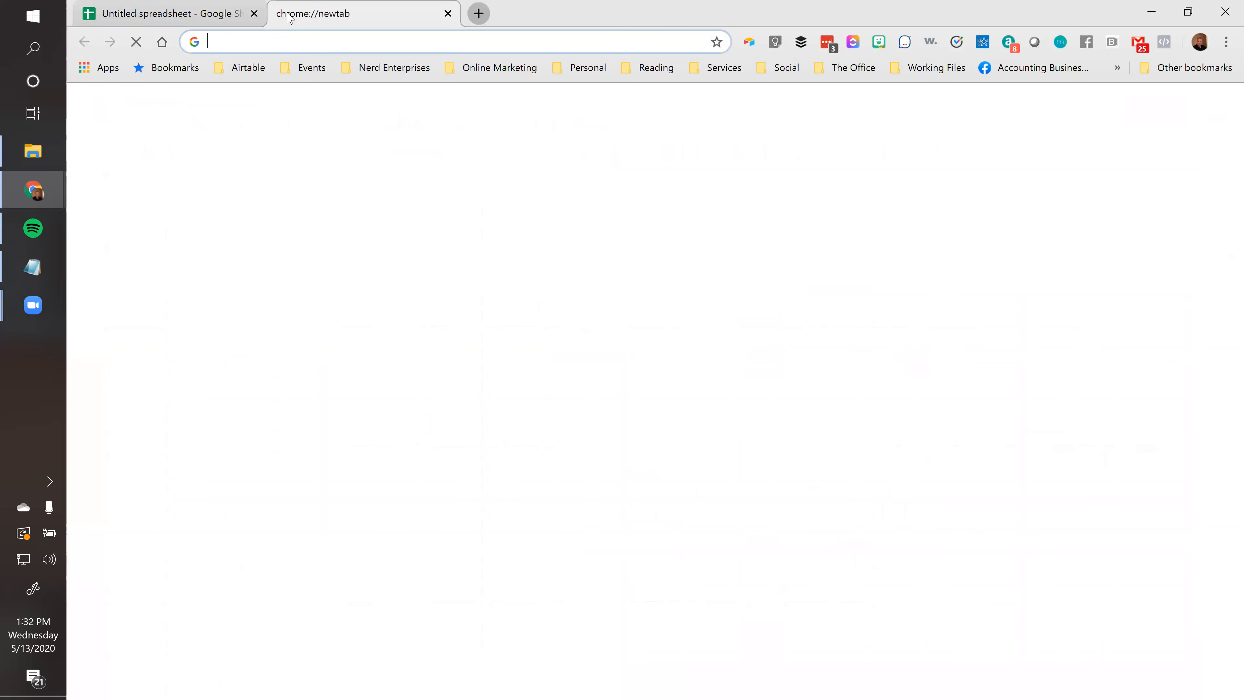
text(q)
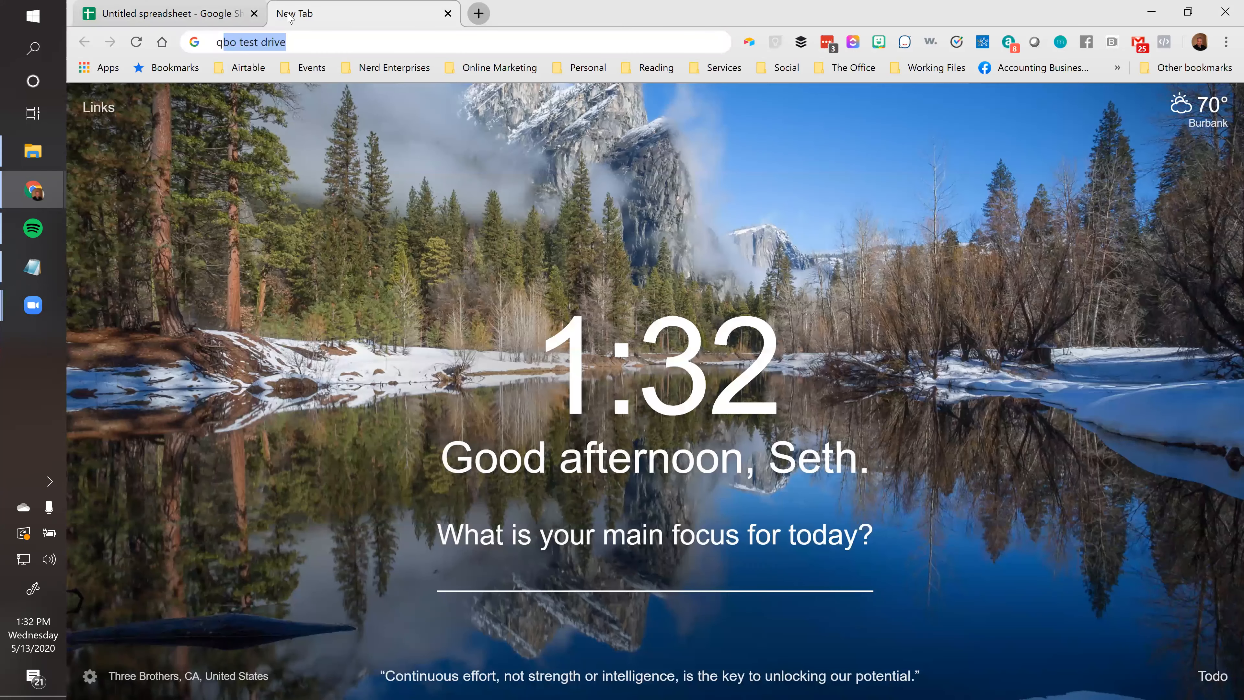
key(Return)
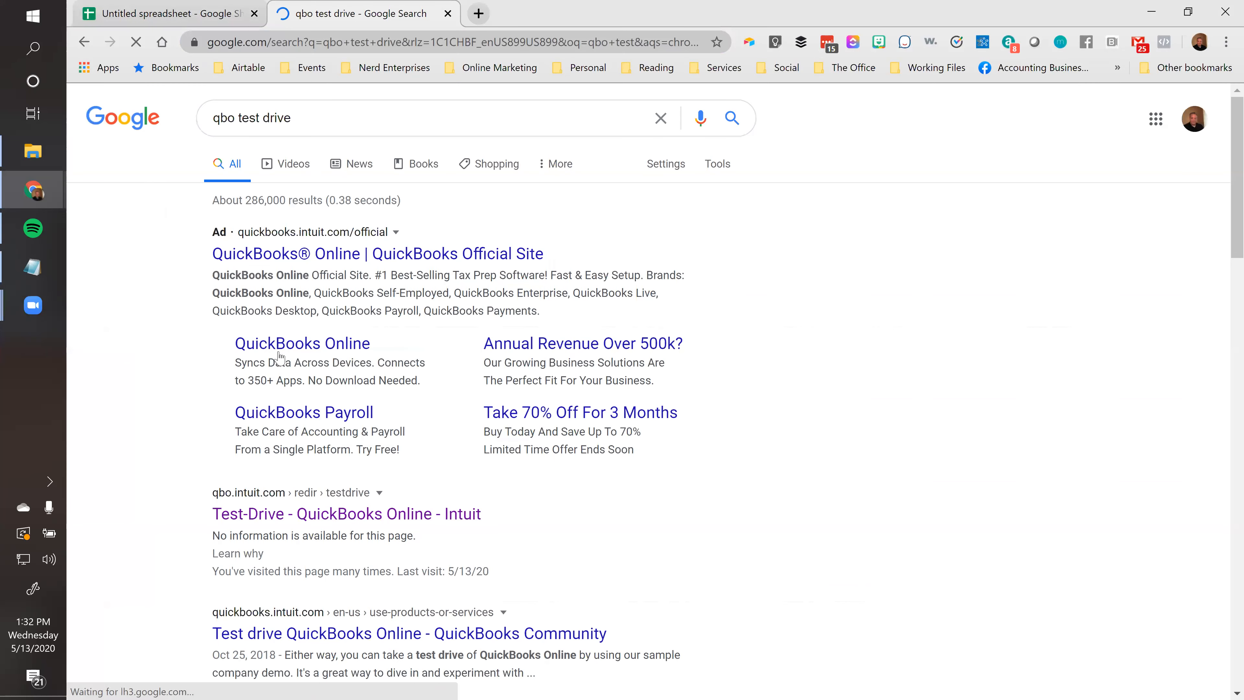
click(303, 522)
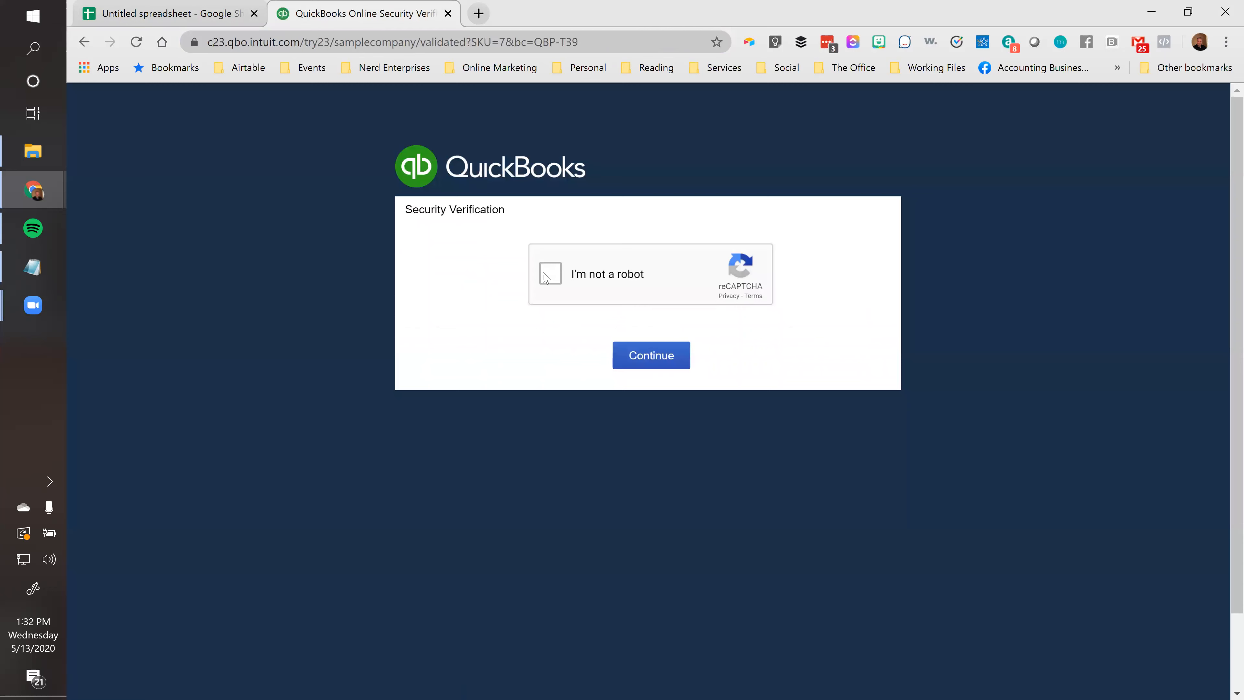
click(537, 271)
click(659, 364)
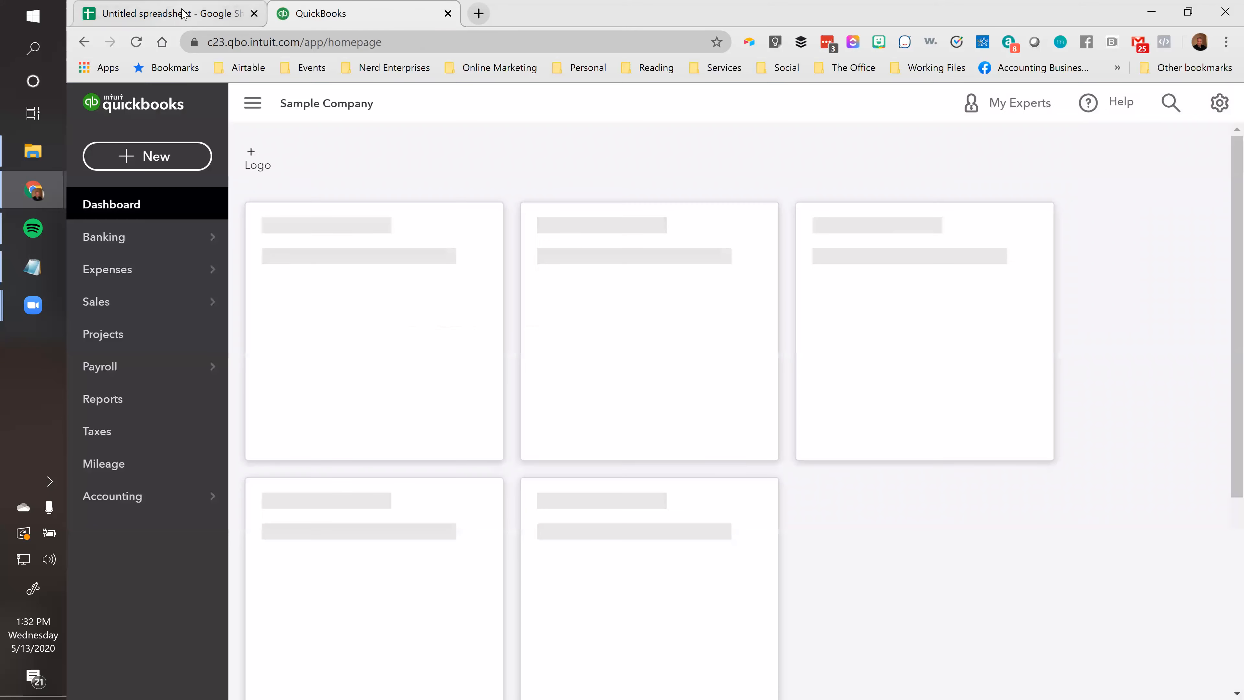
Switch back to the Google Sheets spreadsheet and rename it "Nerd's Inventory Deep Dive".
click(184, 13)
click(184, 96)
text(Nerd)
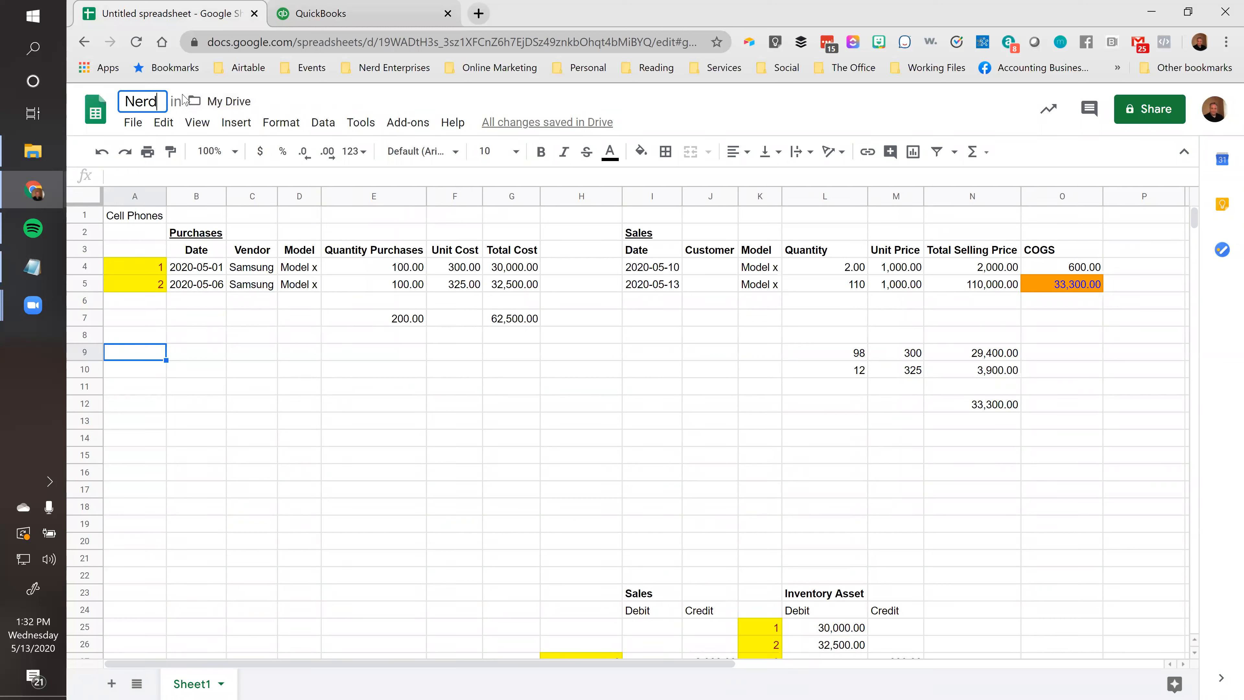
text('s Inventor)
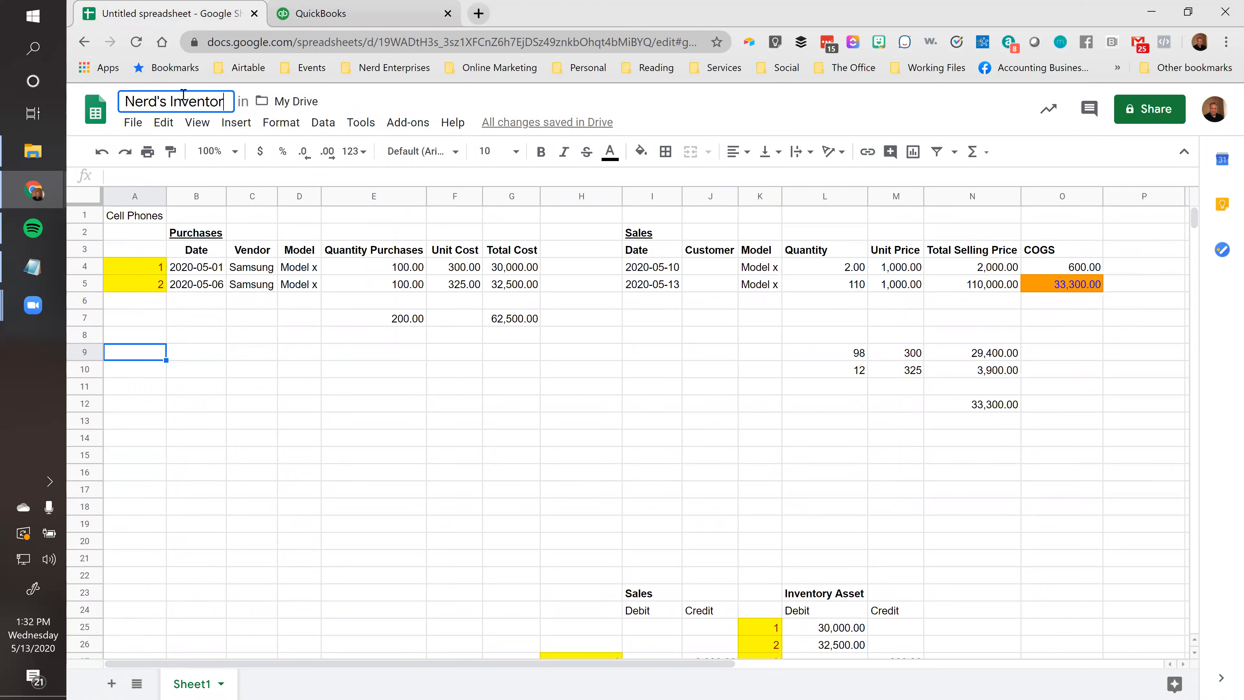
text(y Deep Dive)
key(Return)
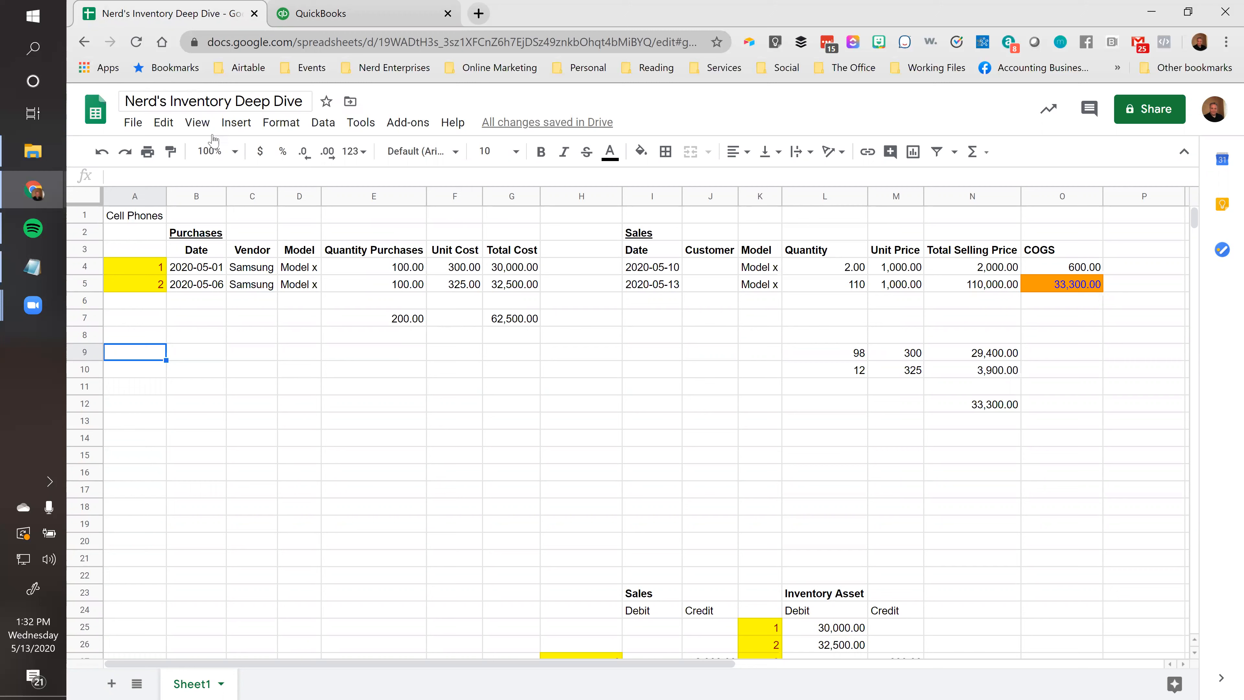
Delete seven empty rows, starting at row 14, above the Sales and Inventory Asset debit and credit tables.
click(705, 421)
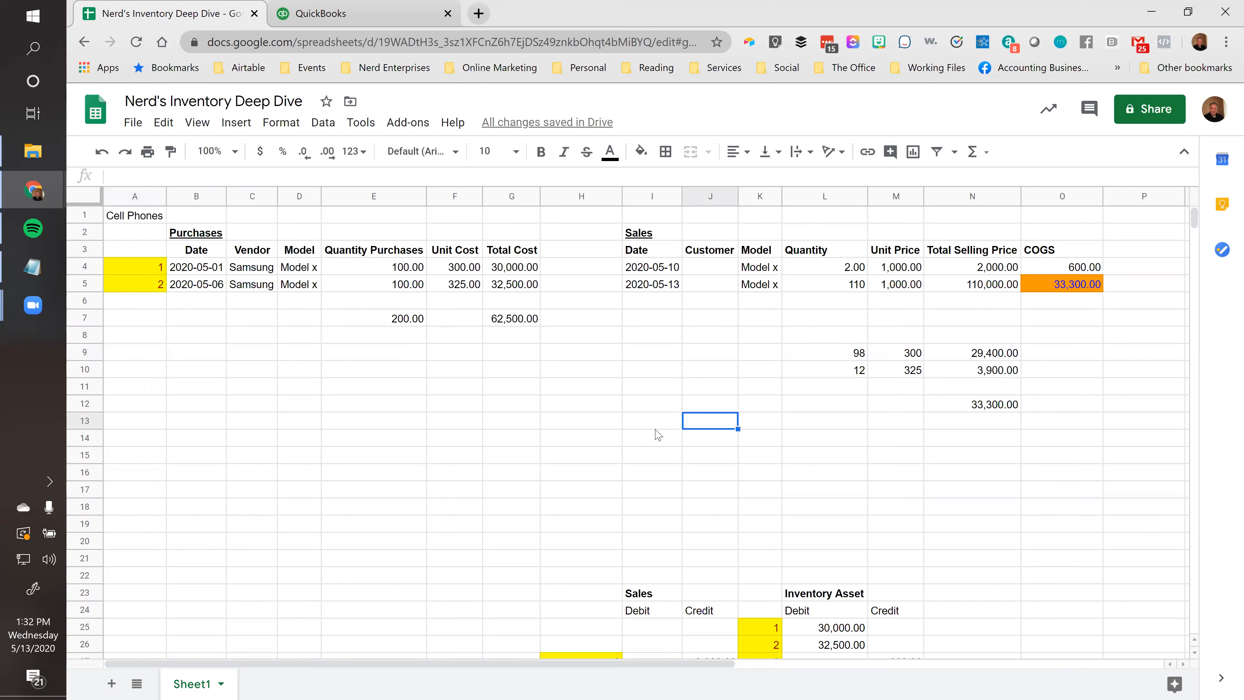
key(shift+space)
click(654, 444)
key(shift+space)
key(ctrl+alt+minus)
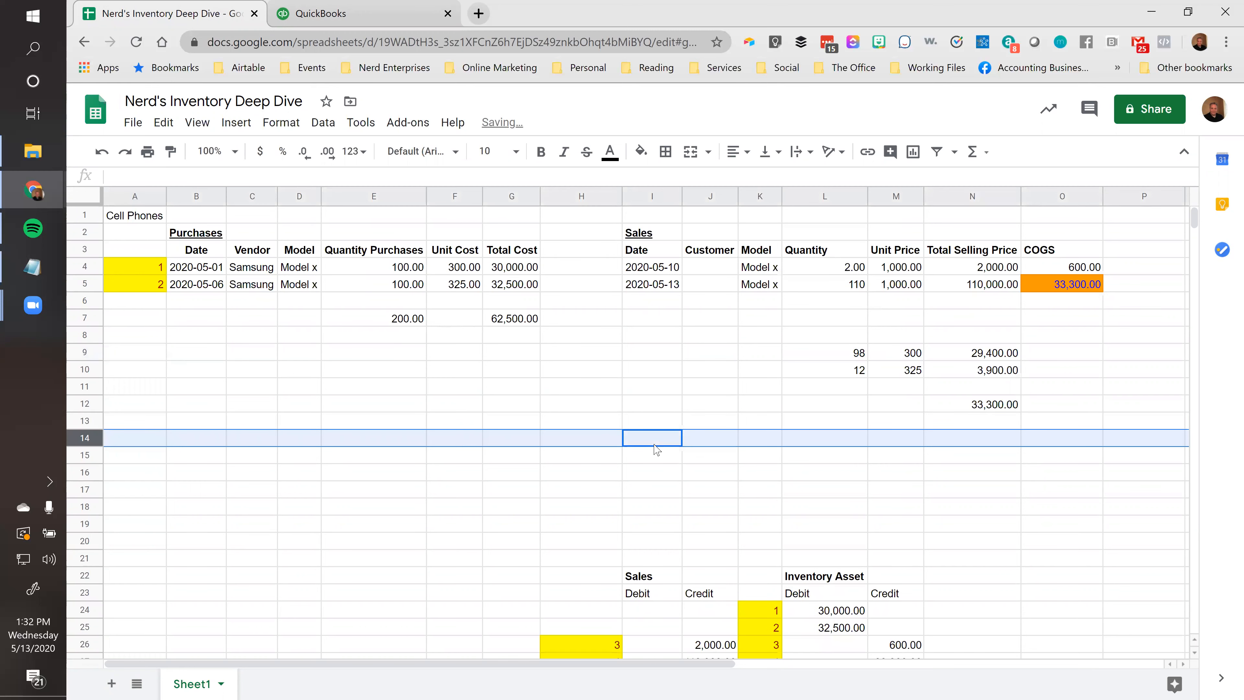
key(ctrl+alt+minus)
key(ctrl+alt+minus)
key(ctrl+alt+minus)
key(ctrl+alt+minus)
key(ctrl+alt+minus)
key(ctrl+alt+minus)
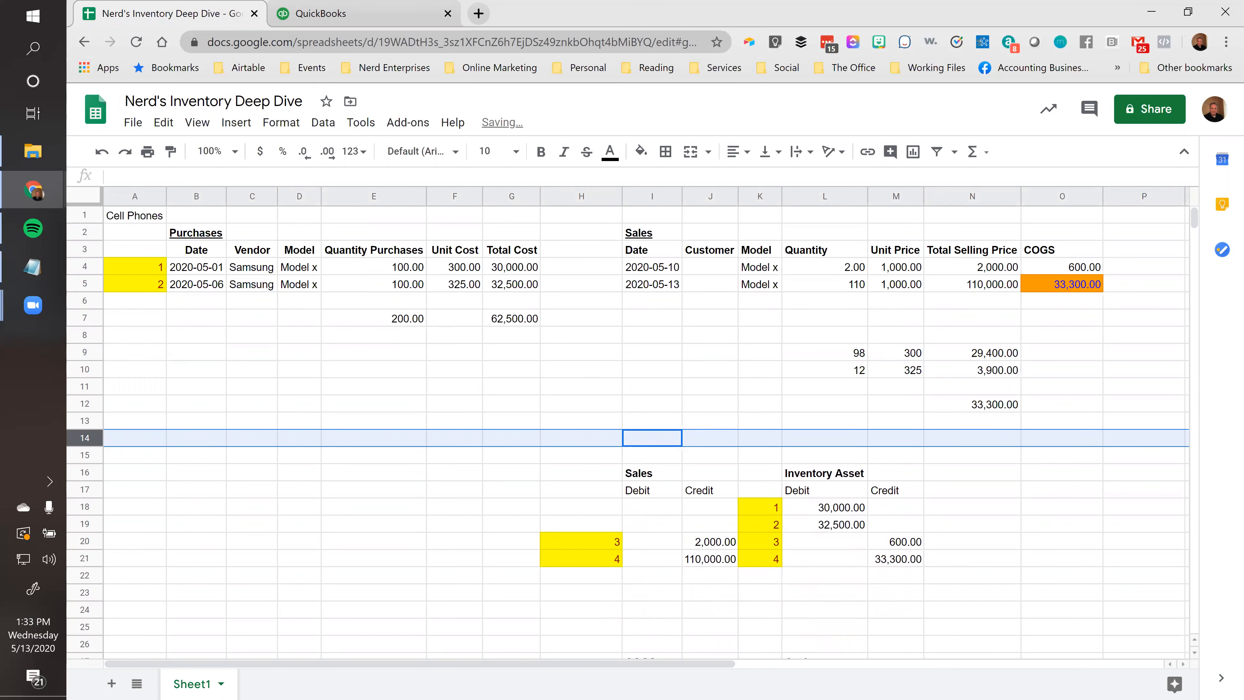
Switch to QuickBooks and add a new inventory item under Products and Services, named with a possessive first name followed by "Samsung Cell Phones".
click(321, 18)
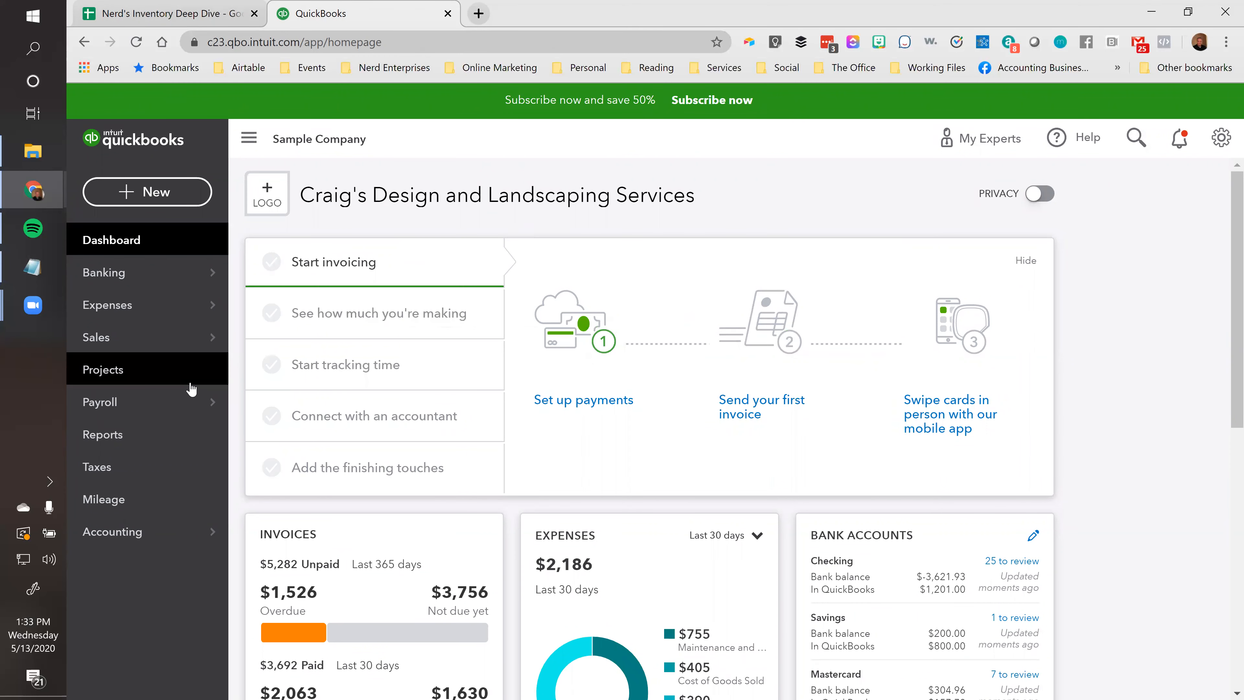
click(1221, 143)
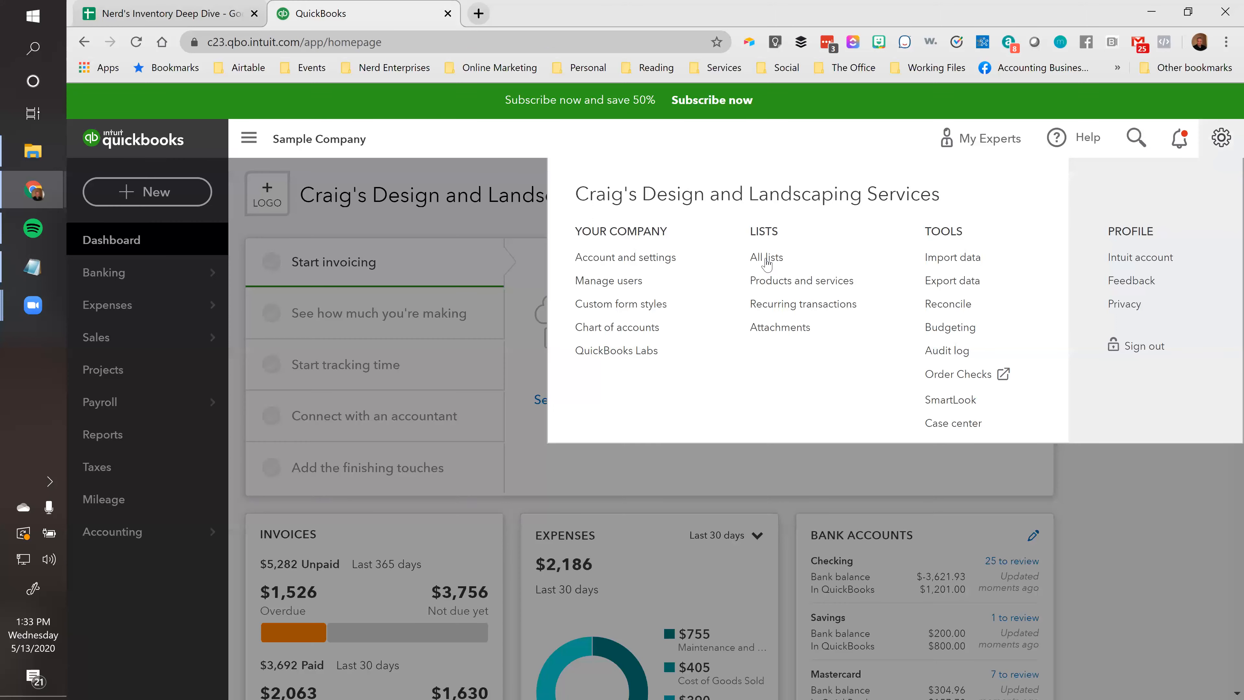
click(757, 285)
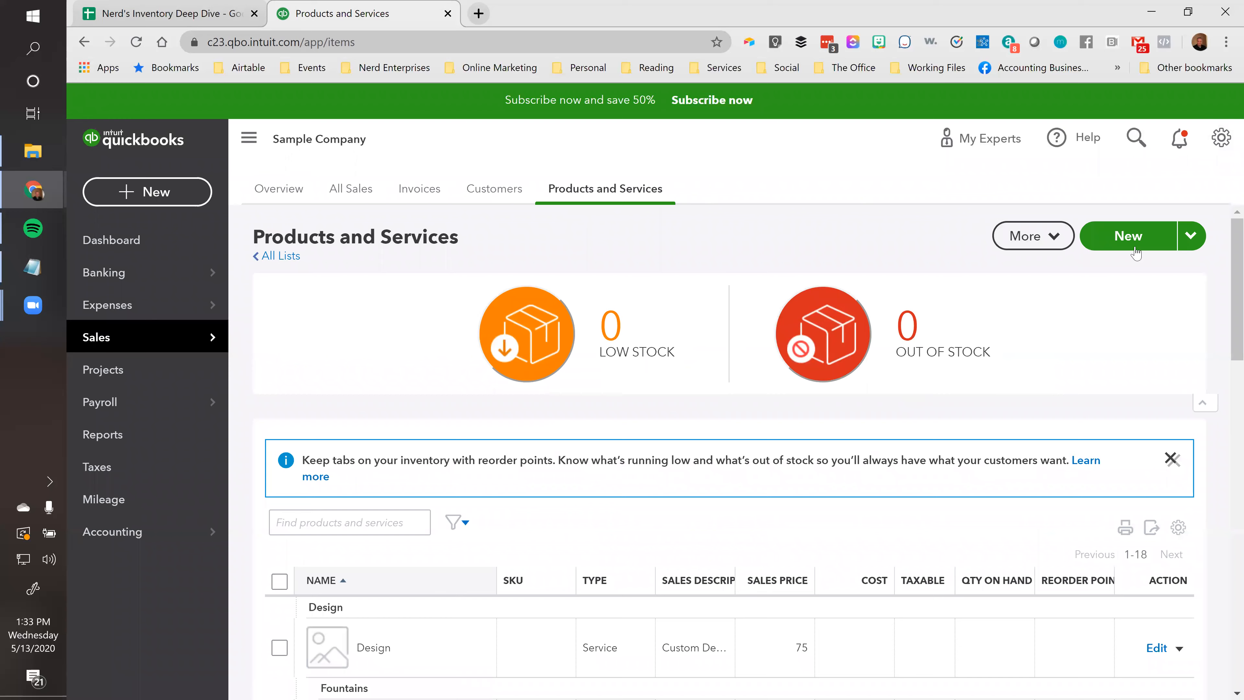
click(1129, 238)
click(910, 161)
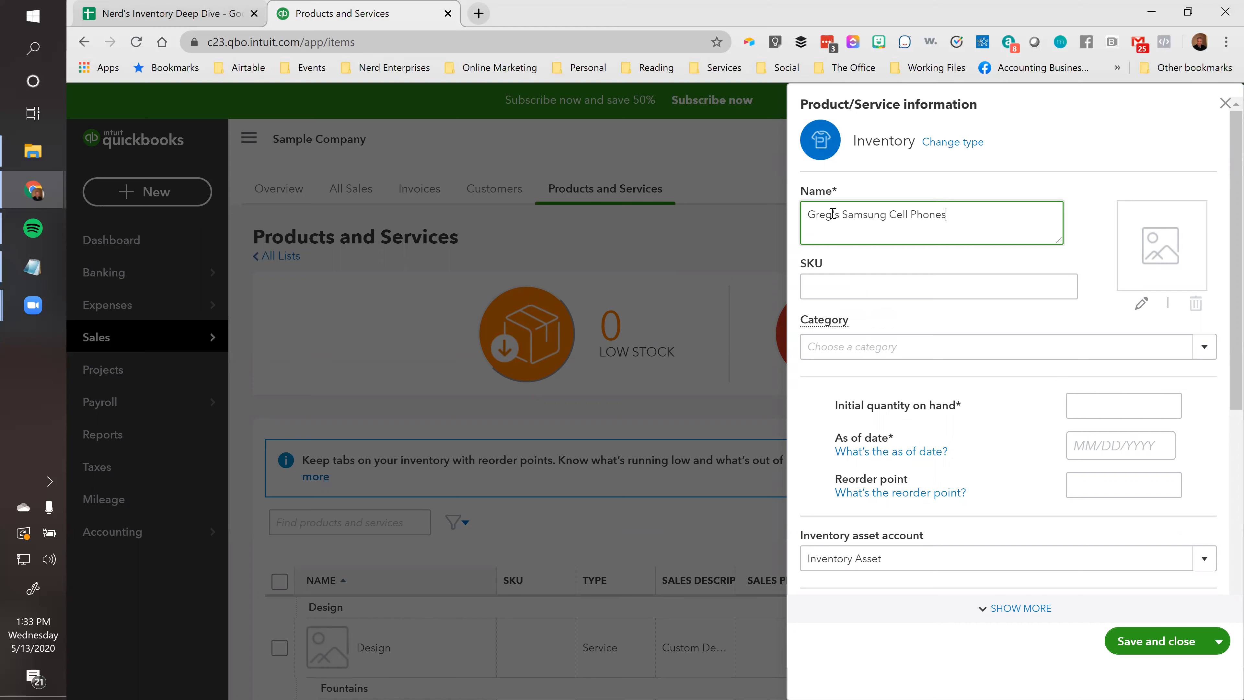
Enter GSCP as the SKU of the new inventory item.
click(875, 283)
scroll(901, 321, down, 2)
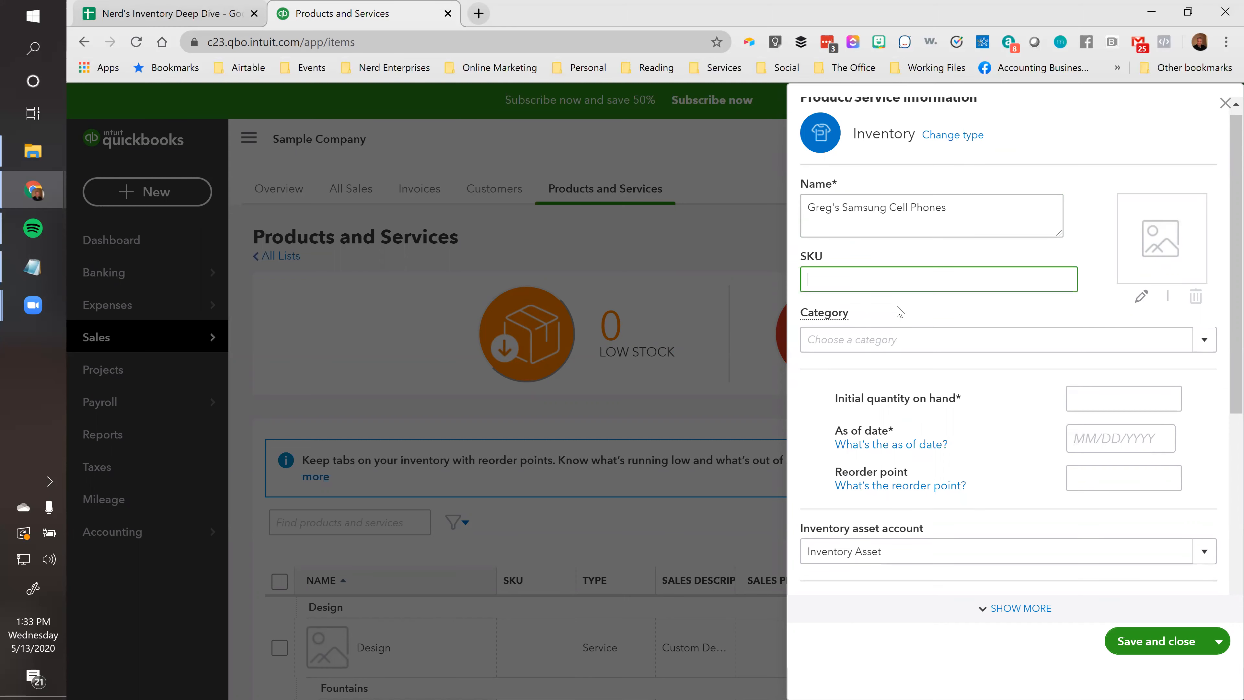
scroll(901, 321, up, 2)
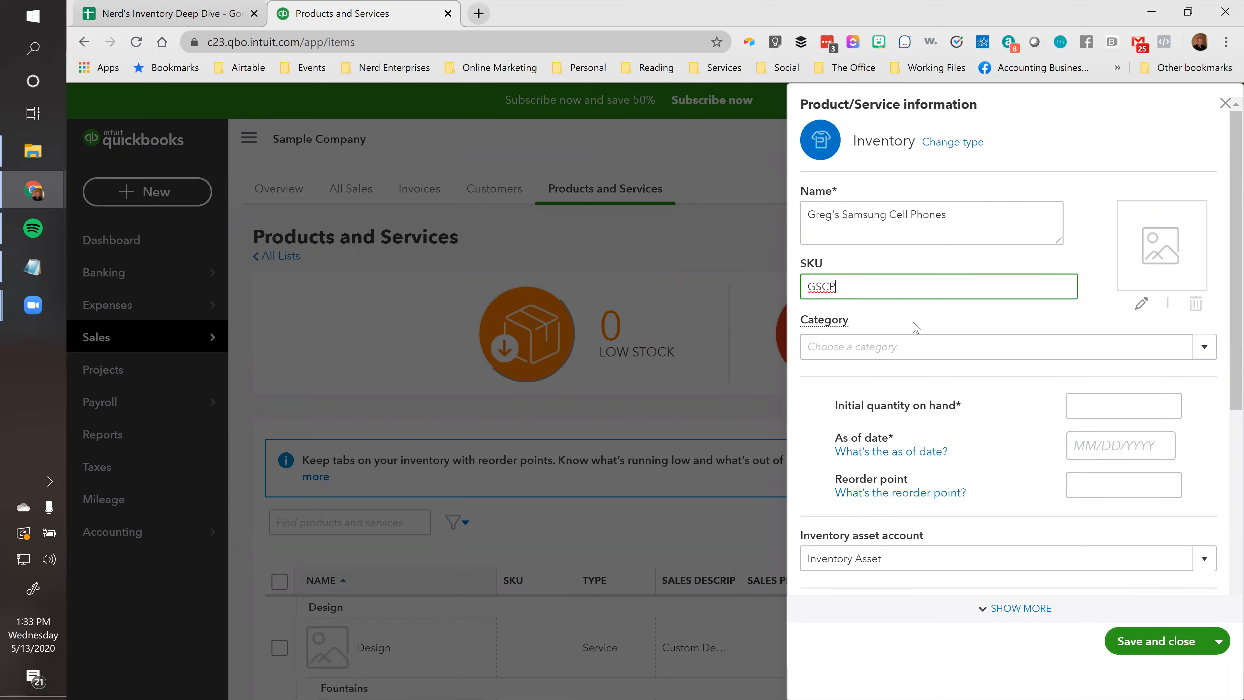
Create a new category named with the same possessive first name plus "Stuff" and assign it to the item.
click(907, 350)
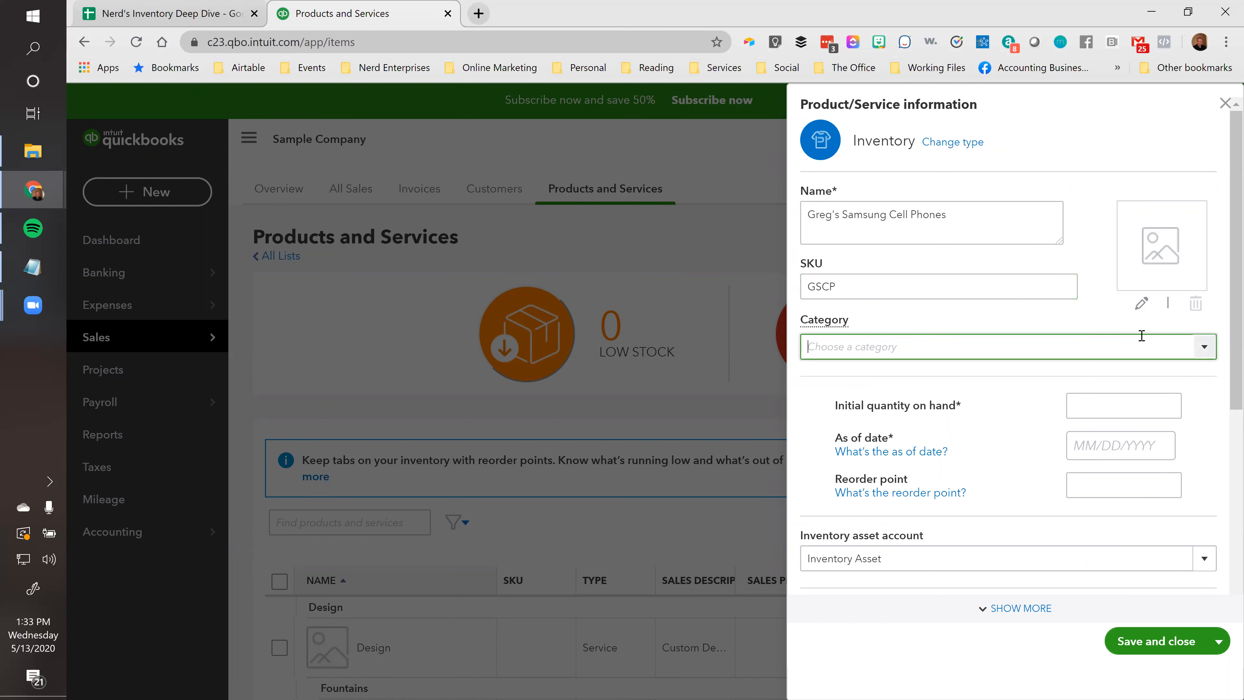
click(1204, 350)
click(838, 374)
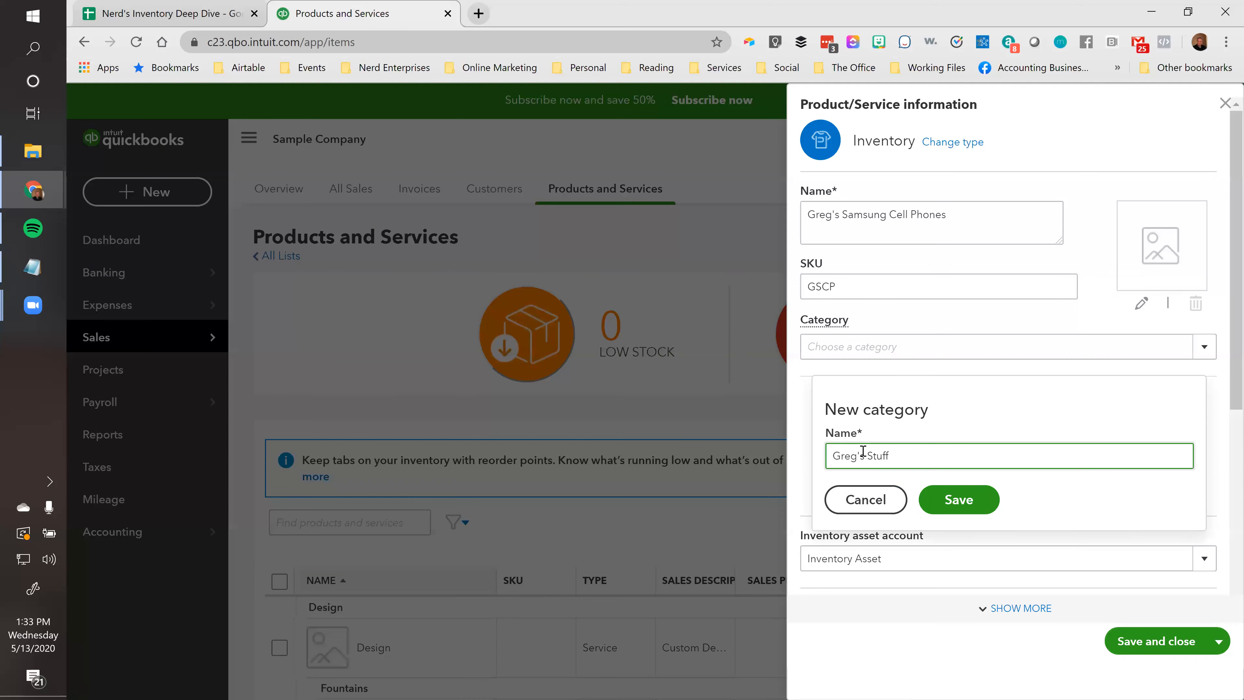
click(956, 500)
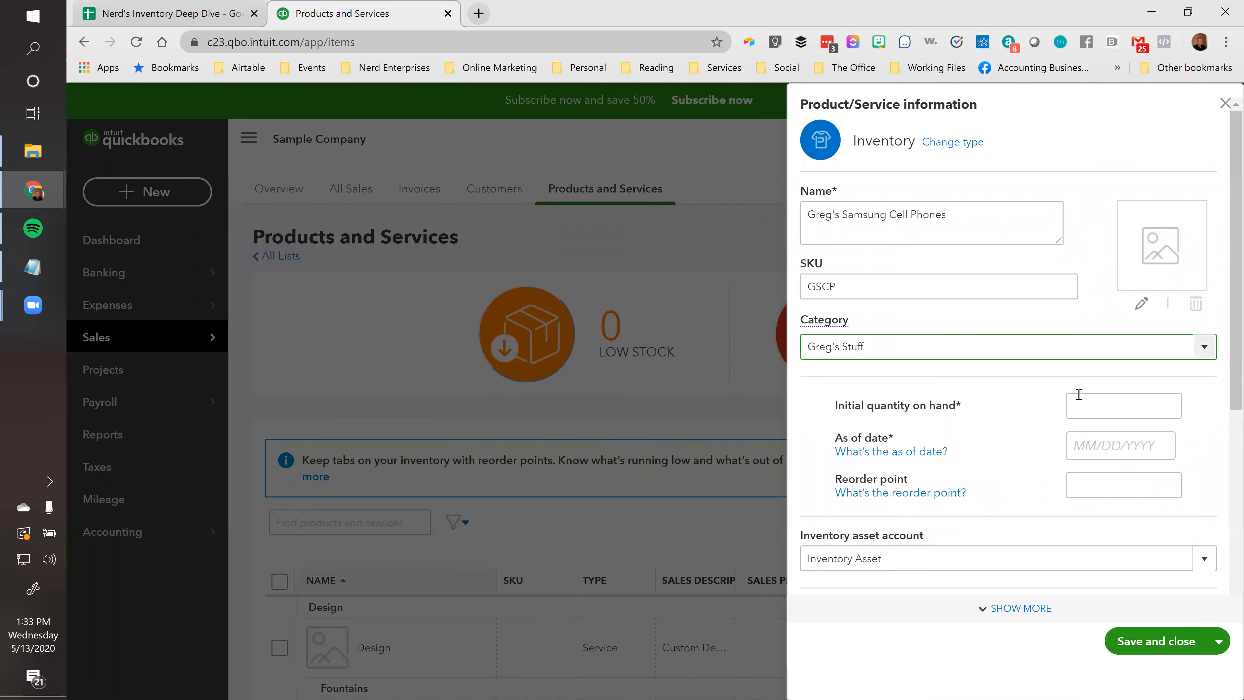
Set the inventory item's as-of date to 01/01/2019.
click(1076, 412)
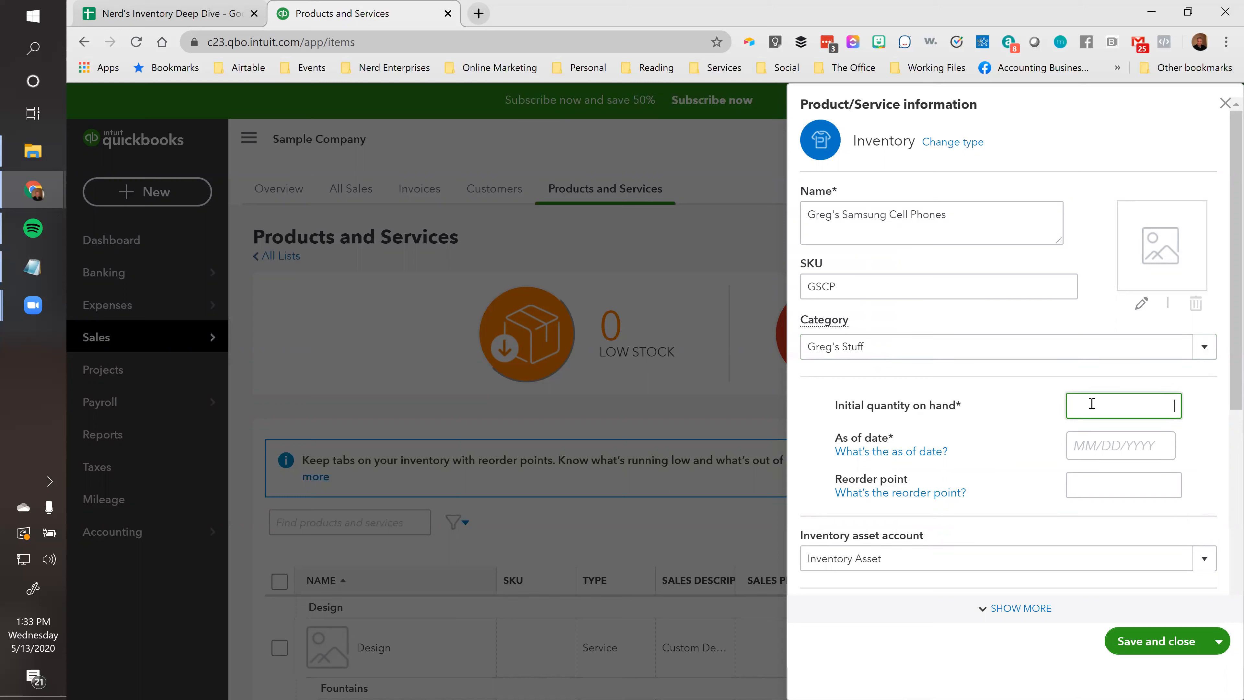
click(1014, 421)
scroll(1012, 426, down, 2)
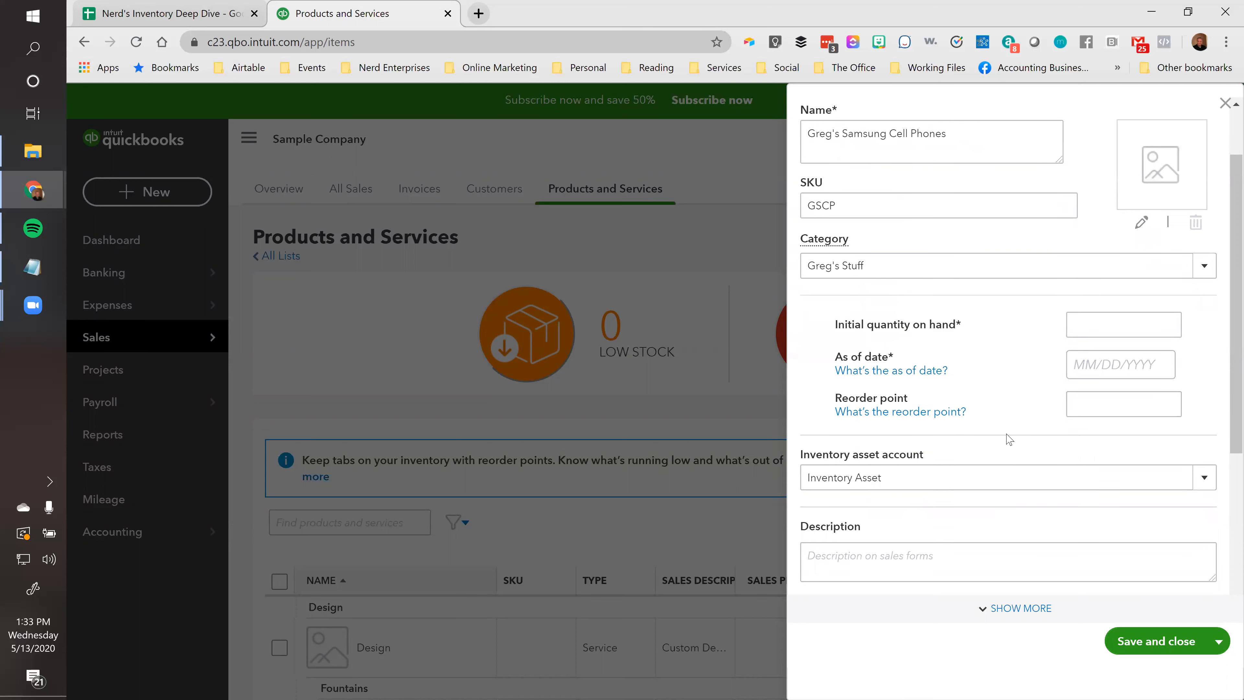
click(1094, 365)
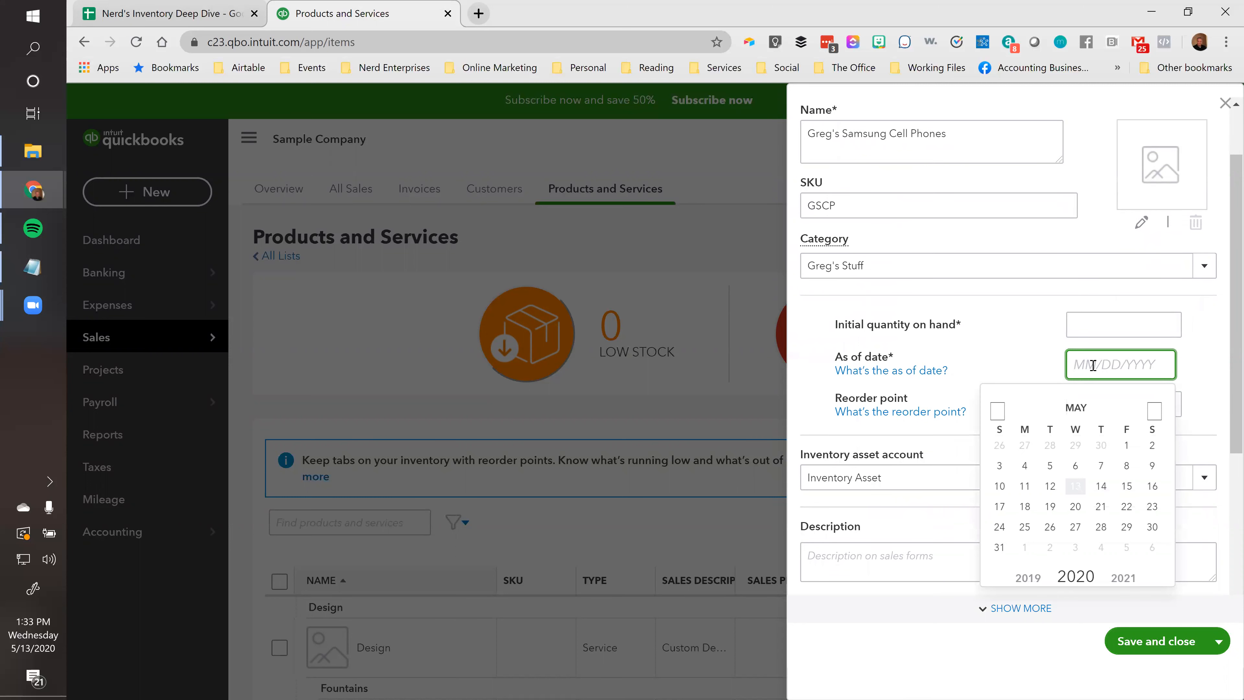
click(998, 410)
click(998, 411)
double_click(998, 411)
double_click(998, 411)
double_click(998, 411)
click(998, 411)
click(998, 411)
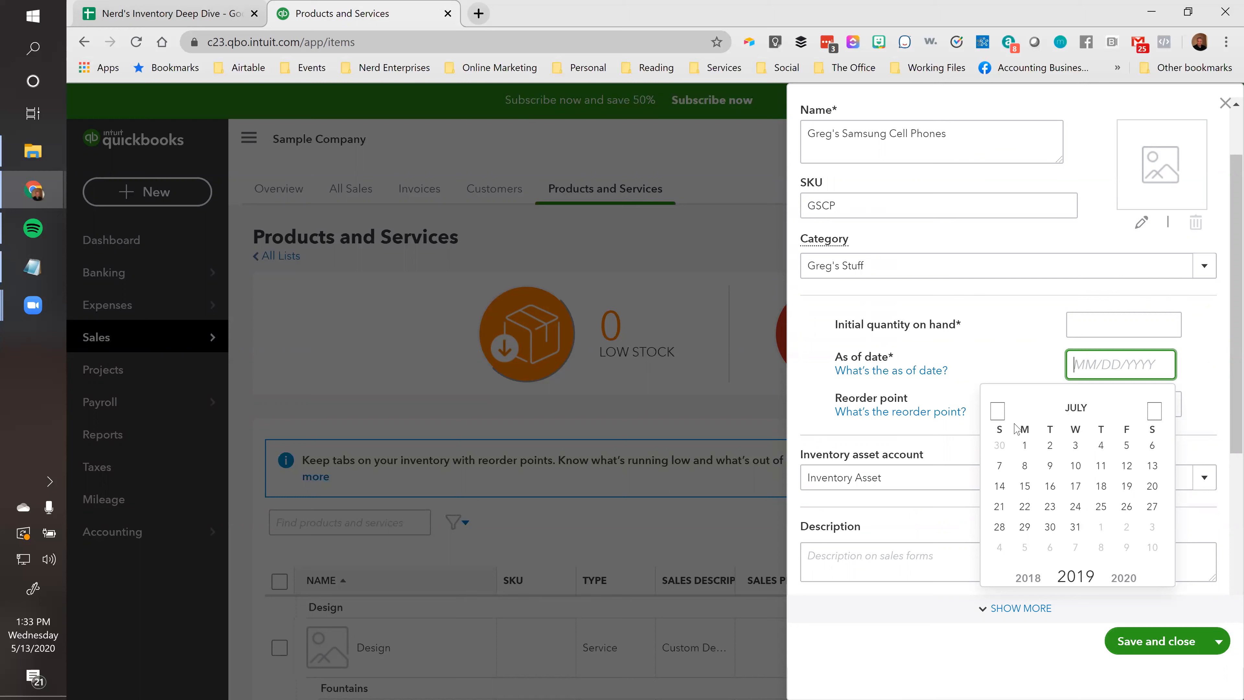
click(998, 411)
double_click(998, 411)
click(998, 411)
click(998, 411)
click(998, 411)
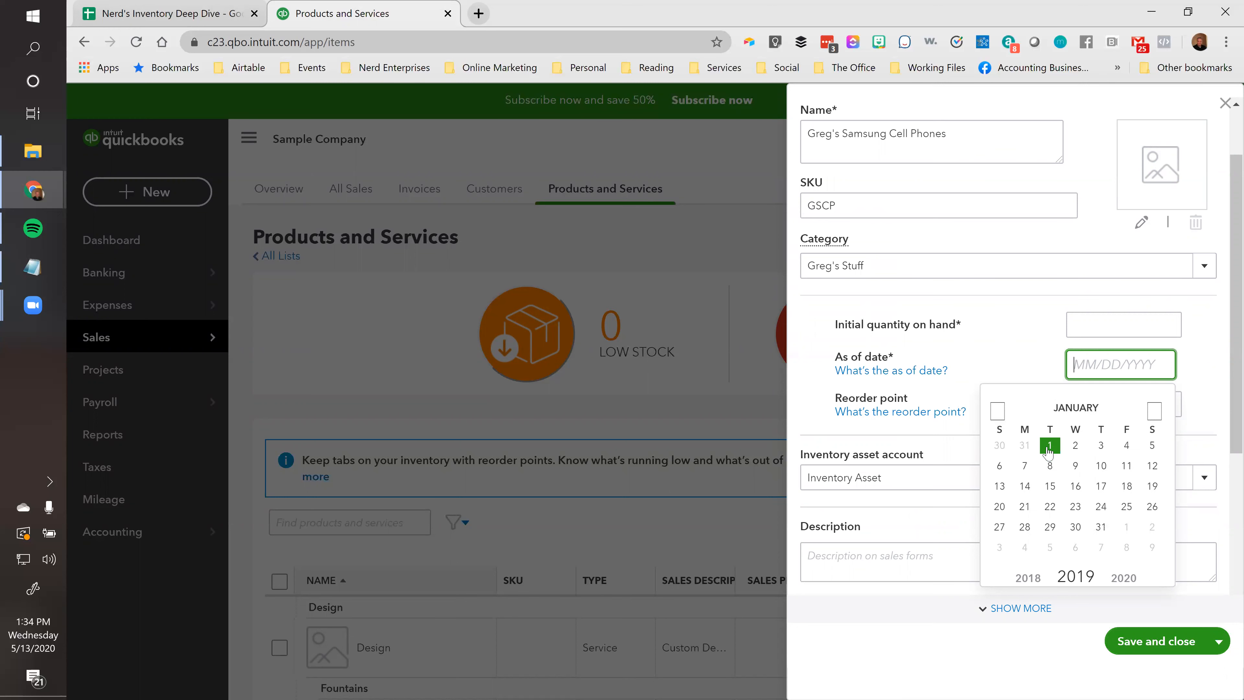
click(1049, 447)
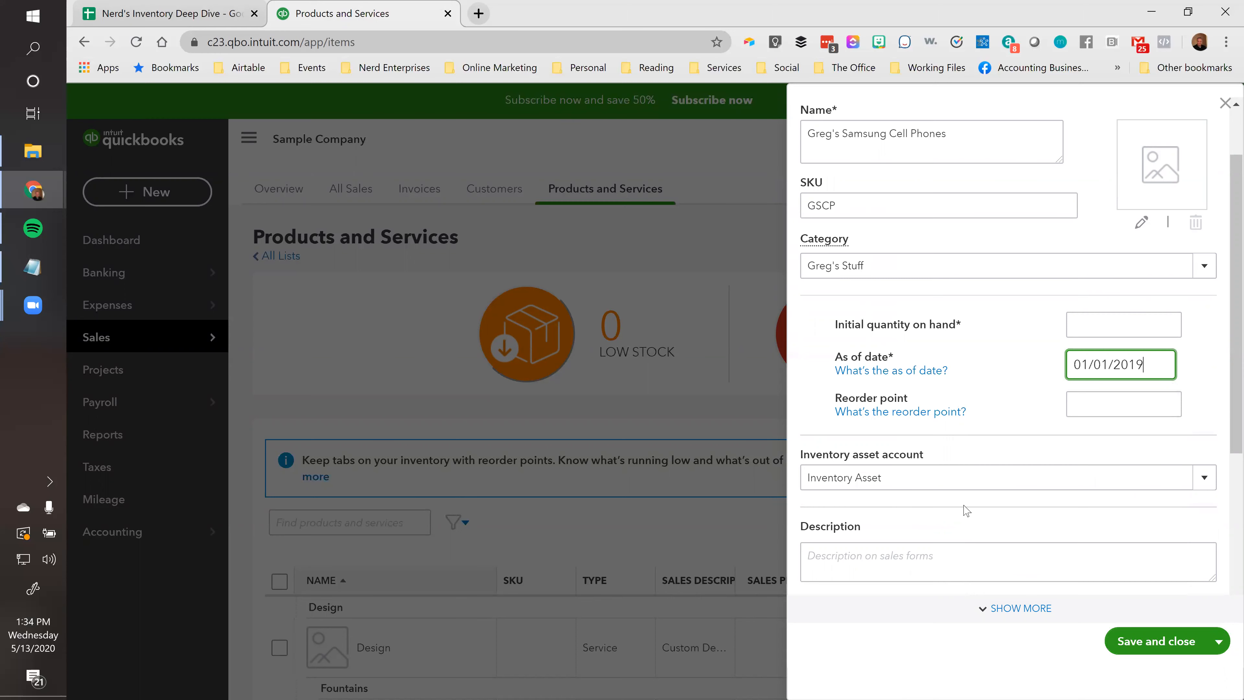
Add a new income account named "Cell Phones Sales" with detail type Sales of Product Income as the item's income account.
scroll(965, 509, down, 6)
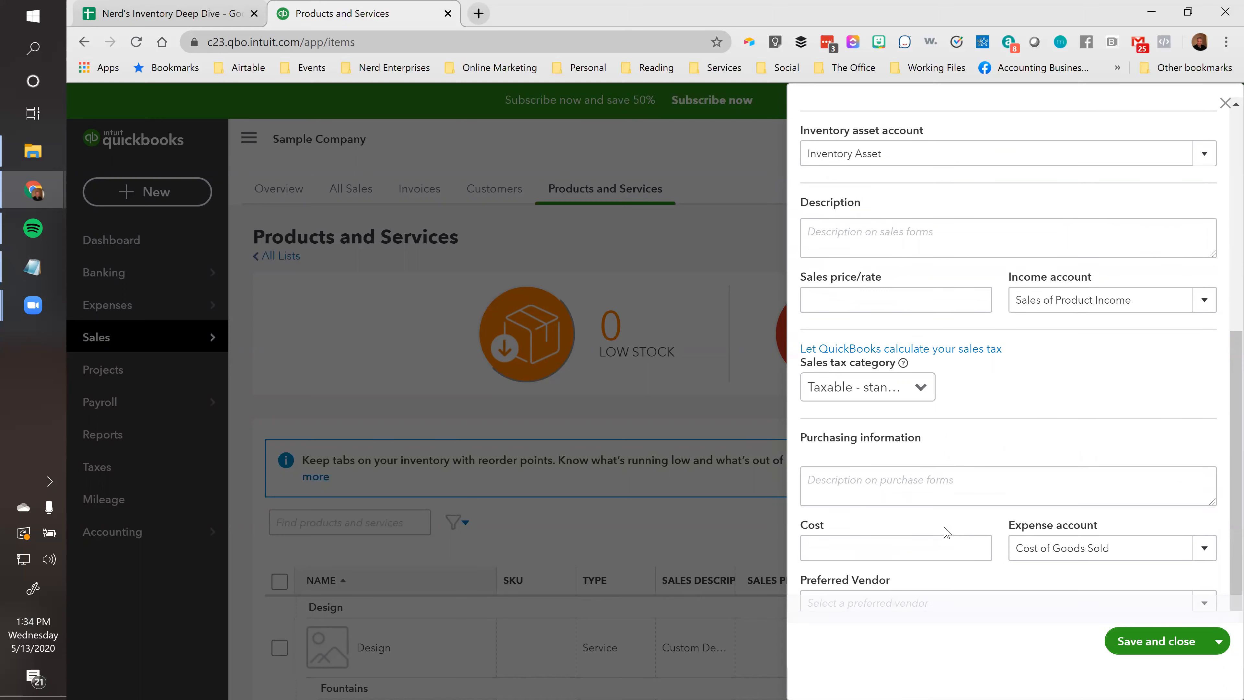
click(1202, 300)
click(1087, 331)
click(797, 210)
key(ctrl+a)
text(Ce)
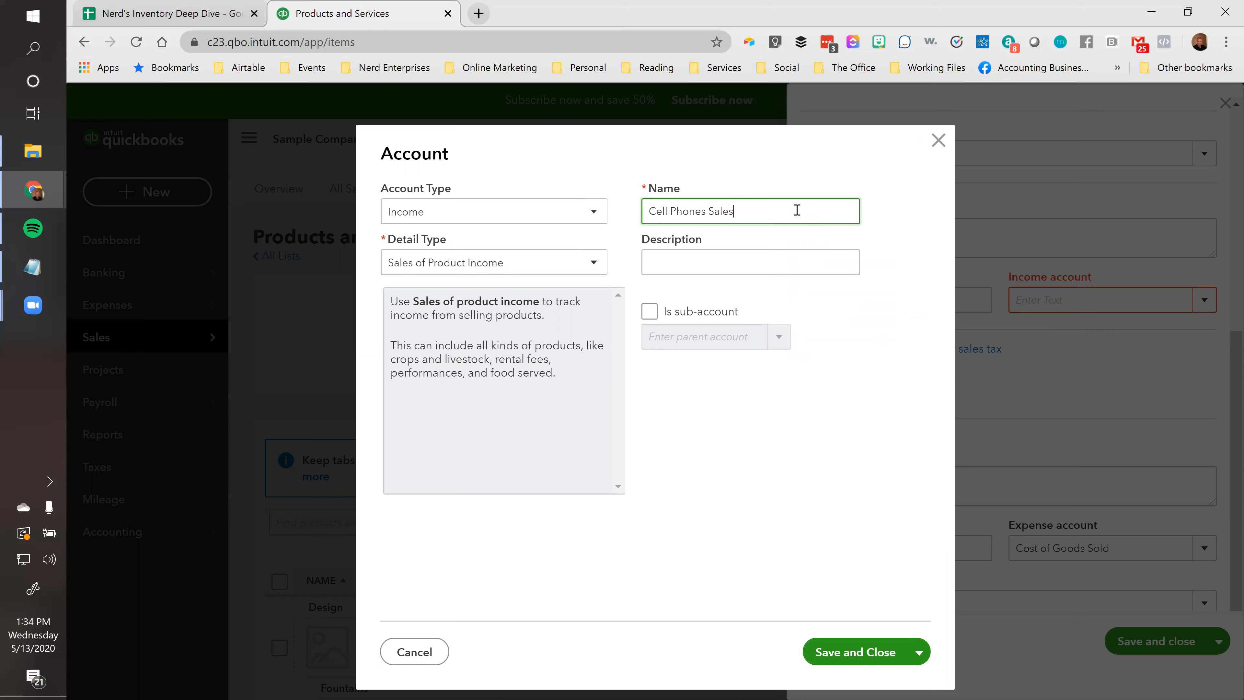
click(823, 651)
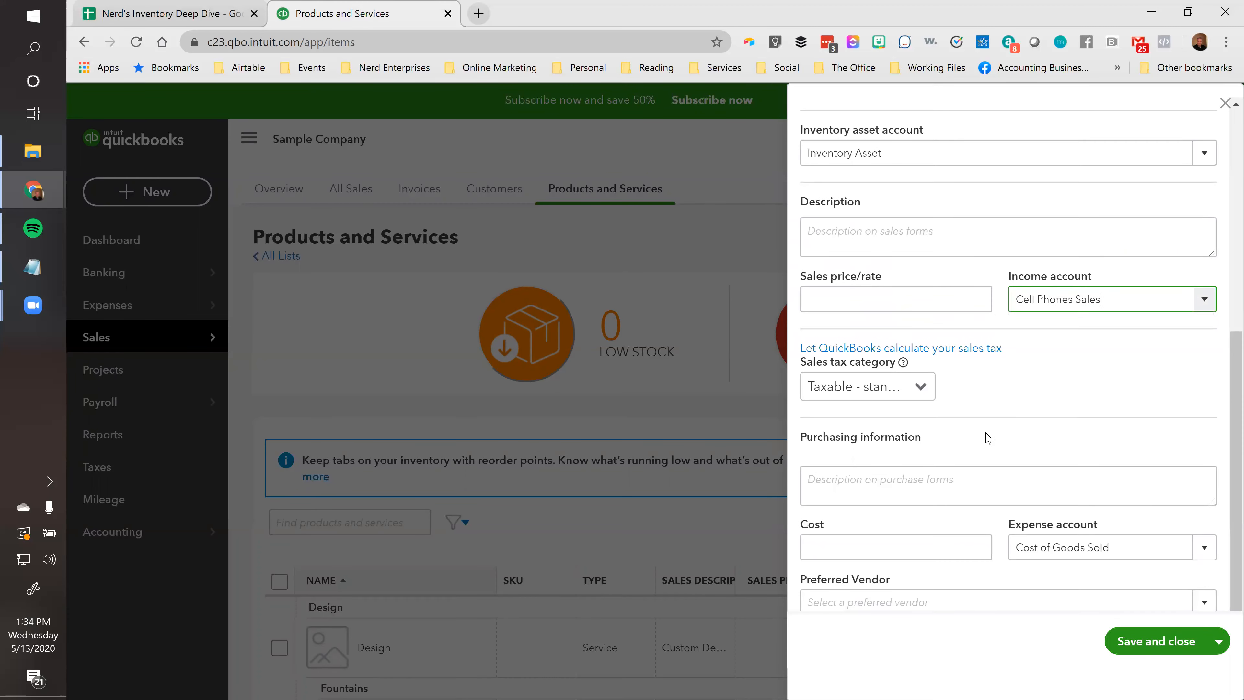
Add a Cost of Goods Sold account named "Cell Phone - COGS" as the item's expense account, and save the item.
click(1203, 549)
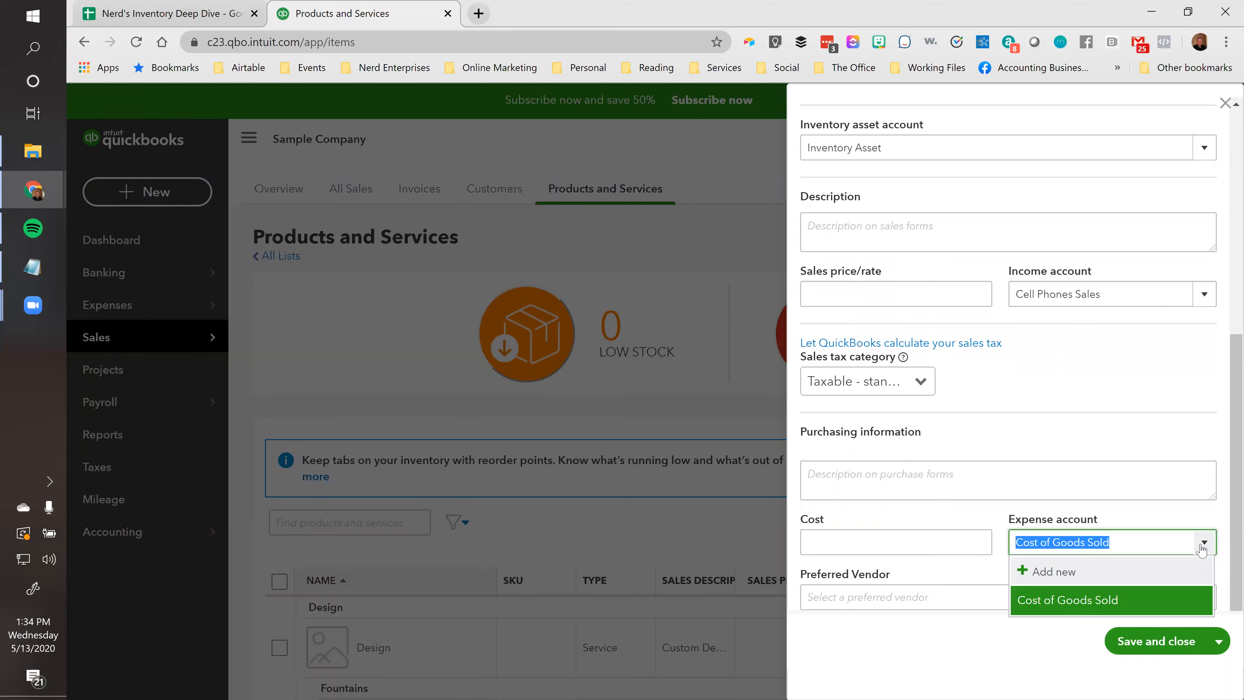
click(1049, 569)
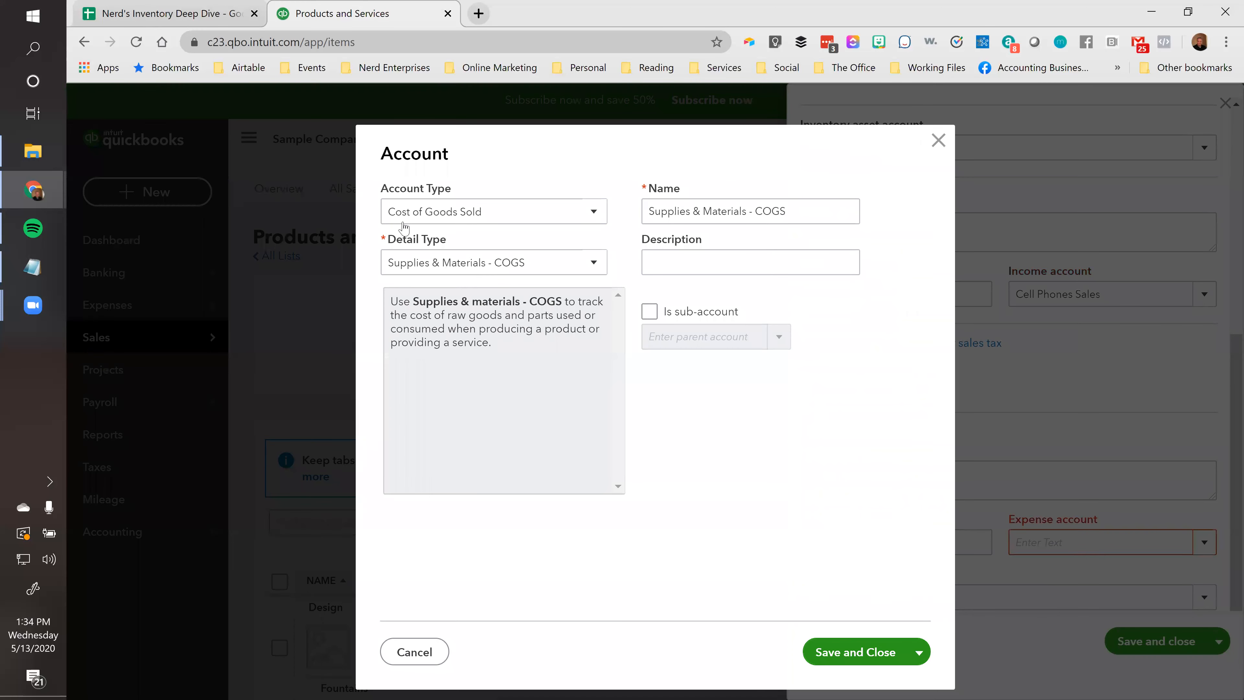
click(779, 206)
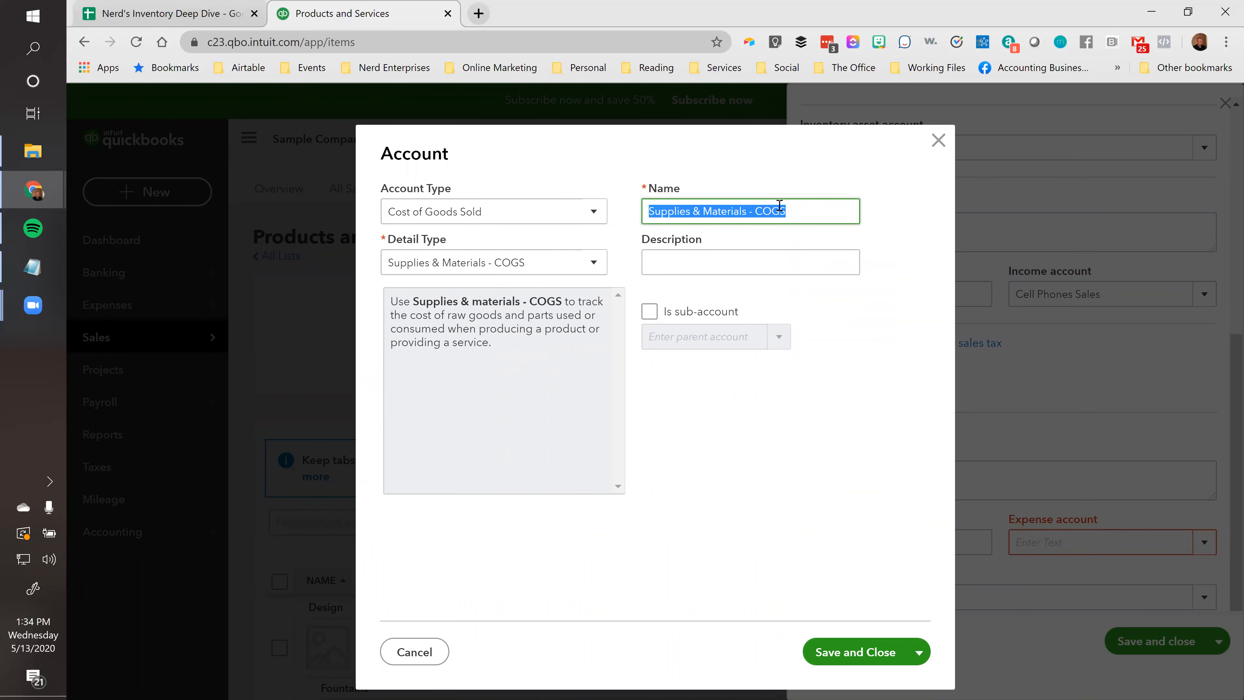
drag(745, 214, 486, 210)
text(Cell Pho)
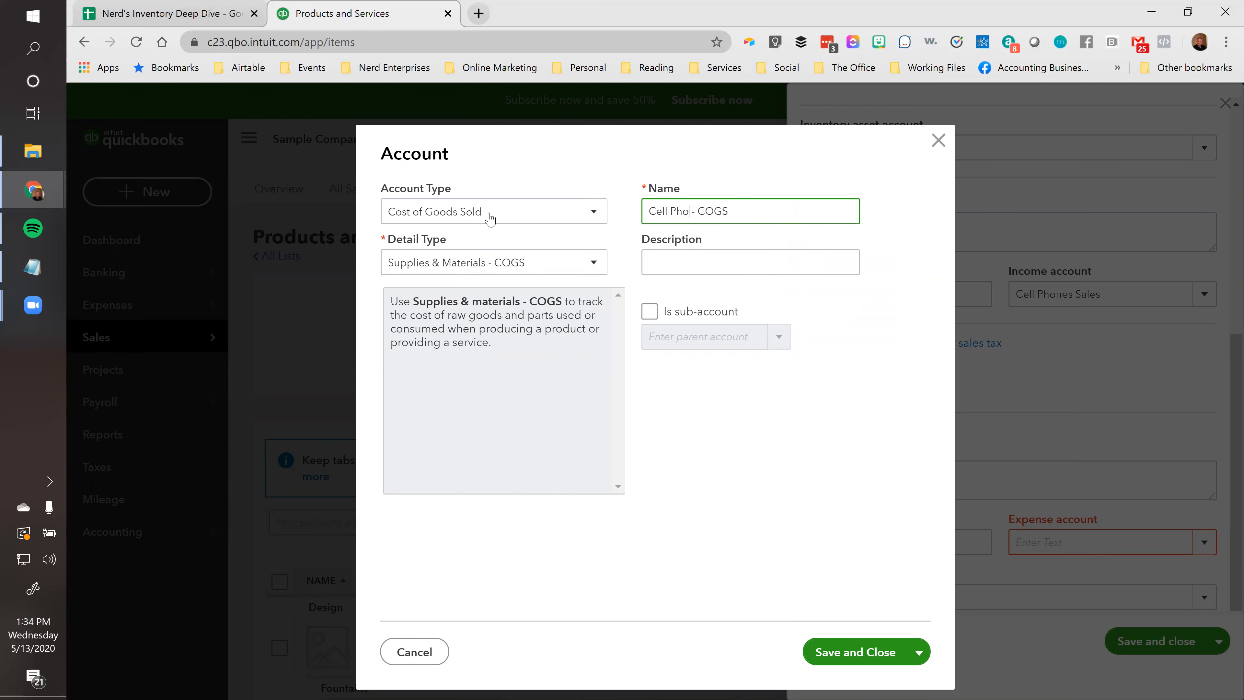
text(ne)
click(833, 651)
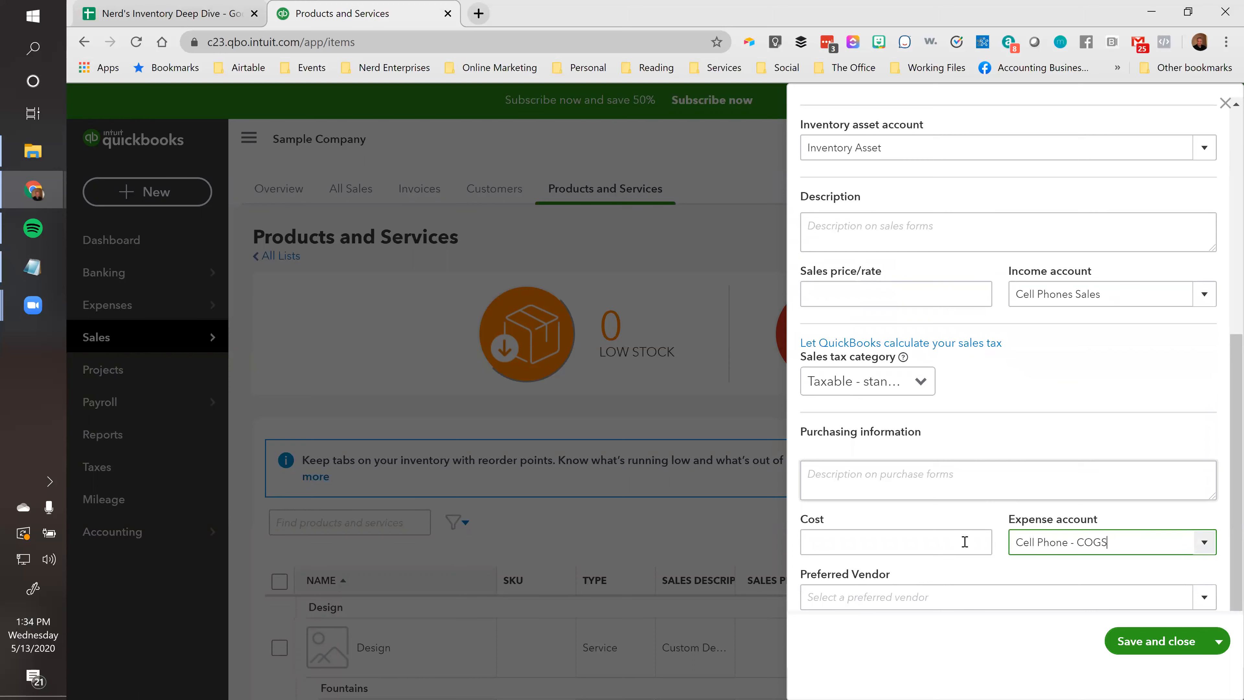
click(1154, 641)
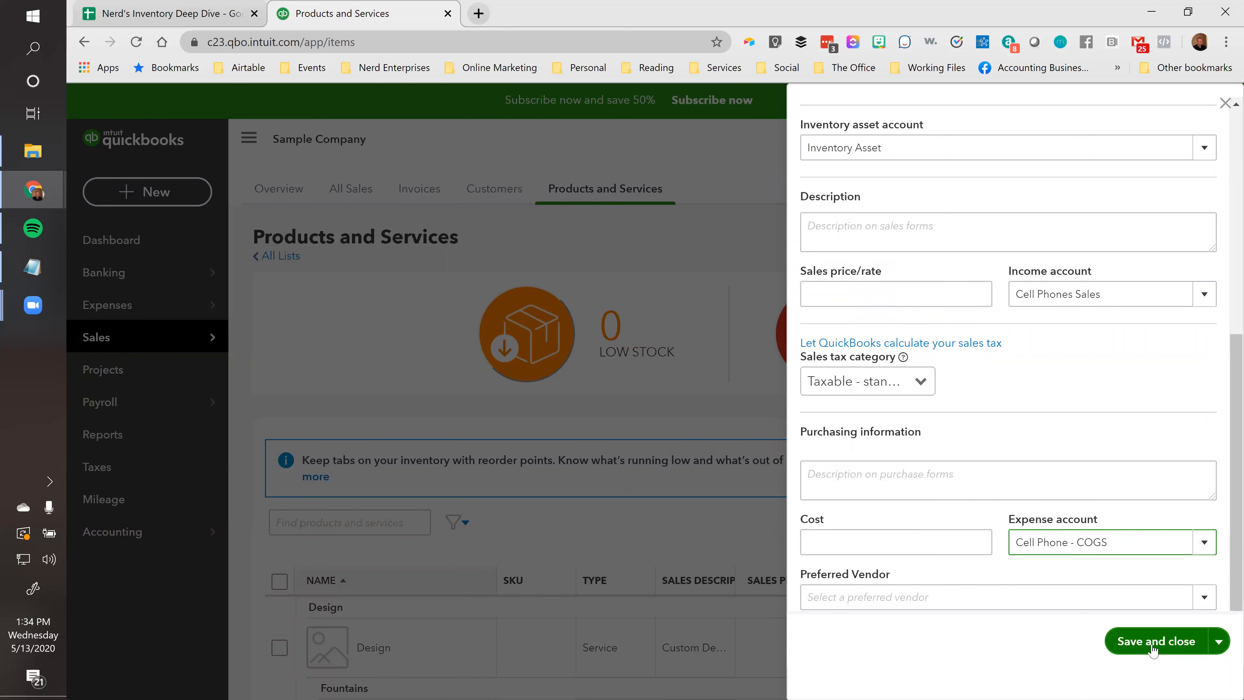
Set the cell phone item's initial quantity on hand to 0 and save the item.
scroll(1116, 250, up, 3)
scroll(1116, 251, up, 3)
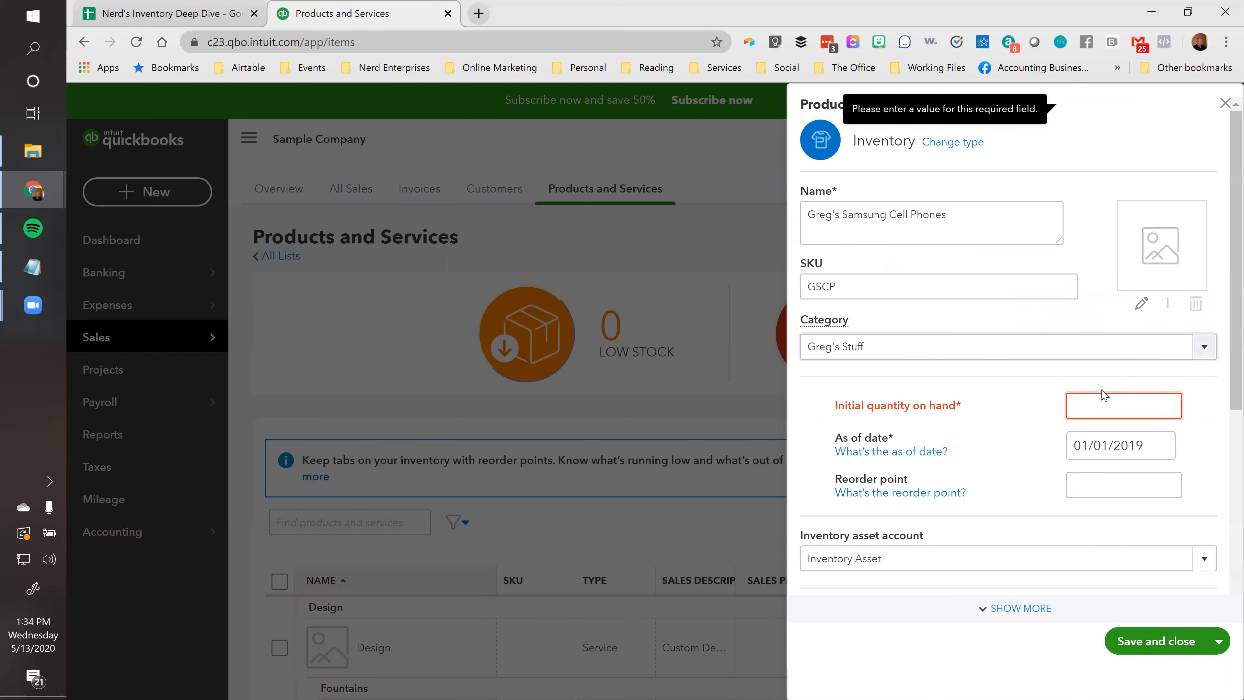
mouse_move(823, 323)
text(0)
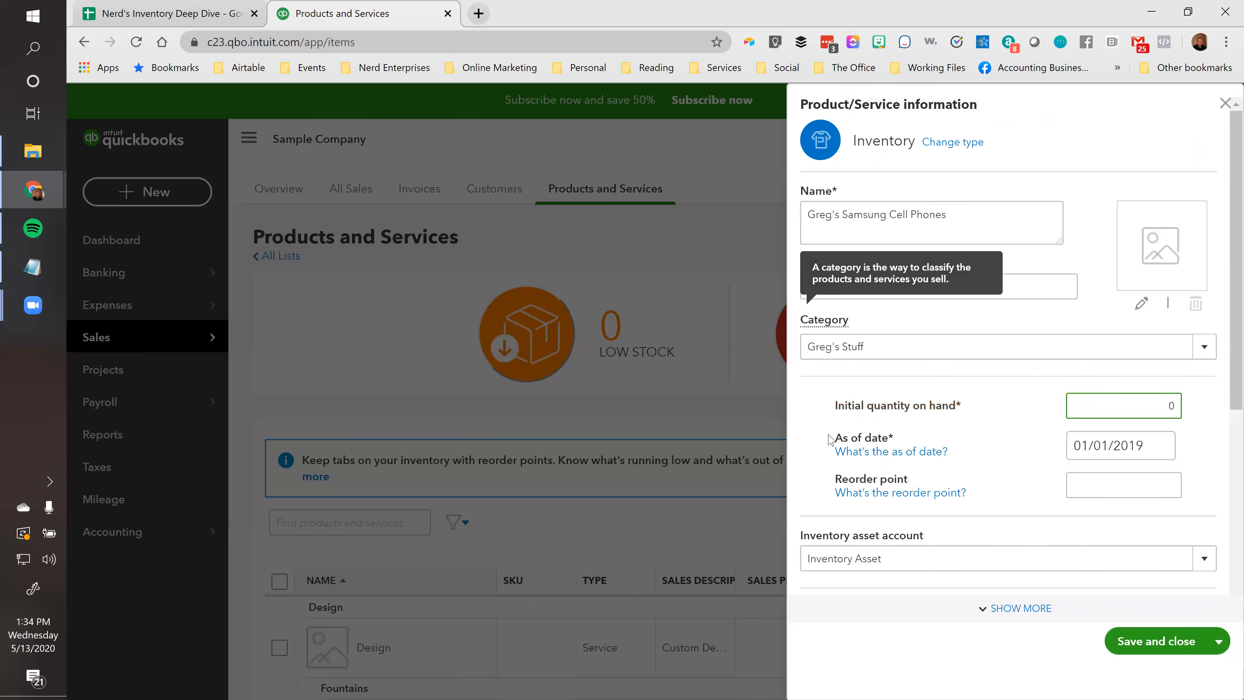
click(1139, 642)
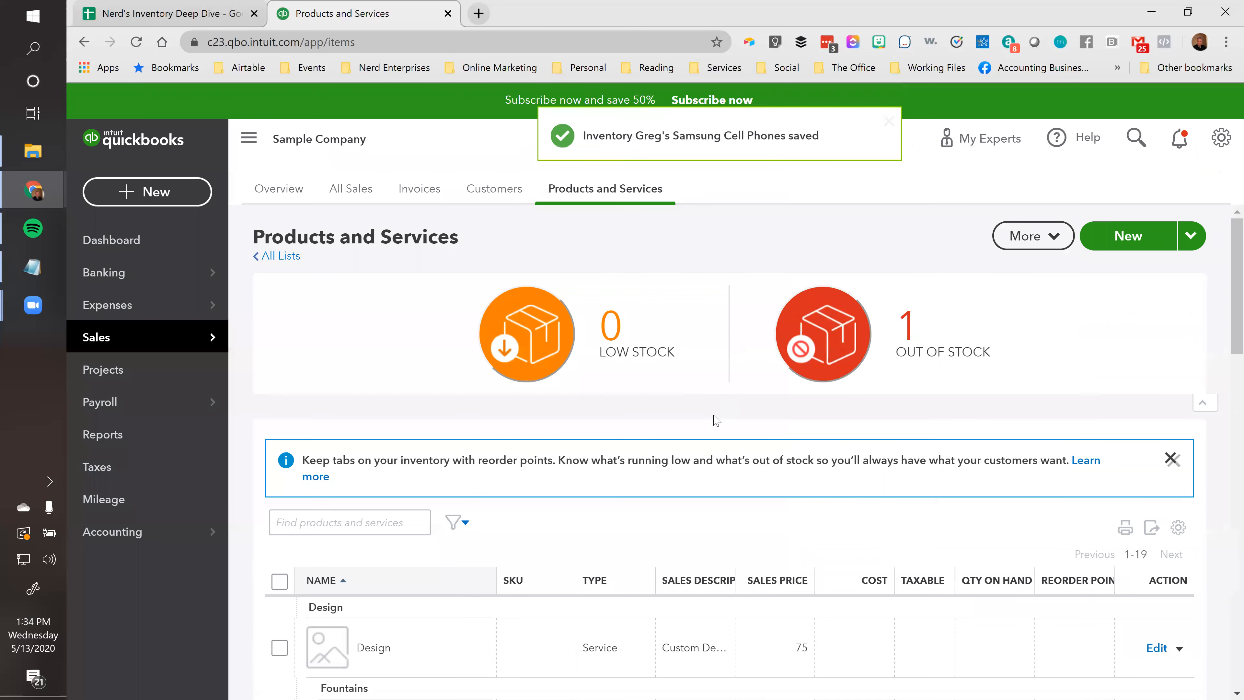
Filter the products and services list to the newly created "Stuff" category and widen the Name column to fit the item name.
scroll(519, 492, down, 3)
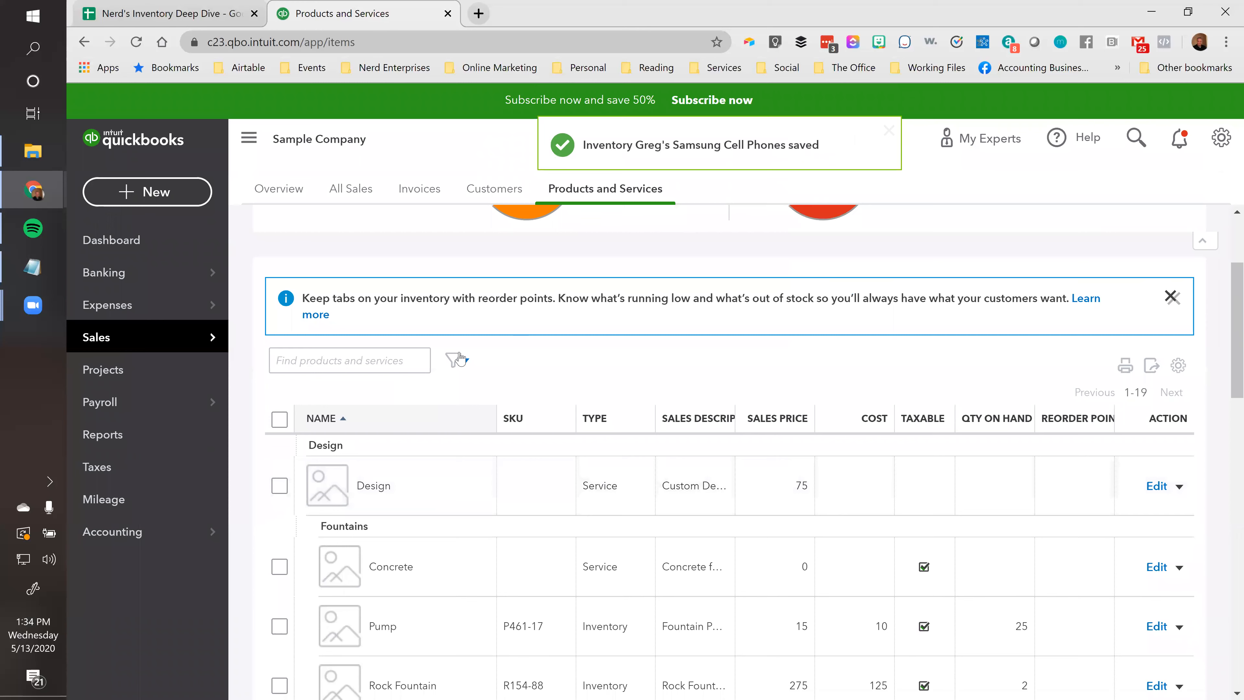
click(456, 360)
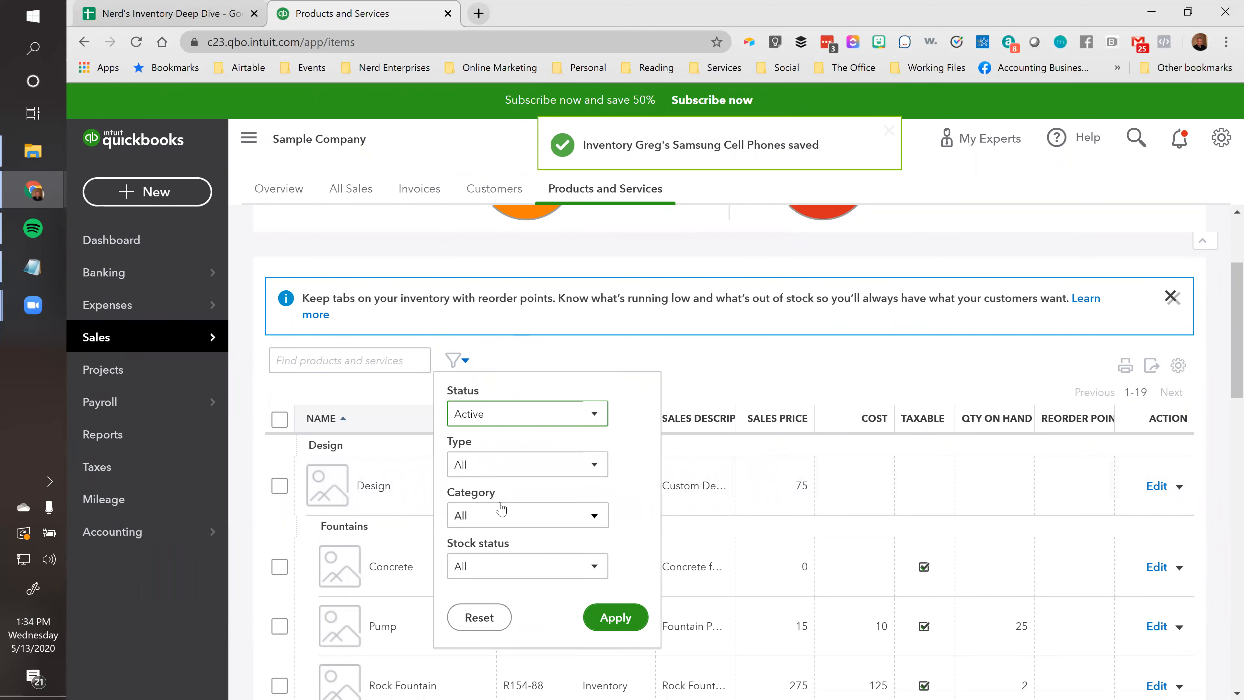
click(502, 512)
click(462, 392)
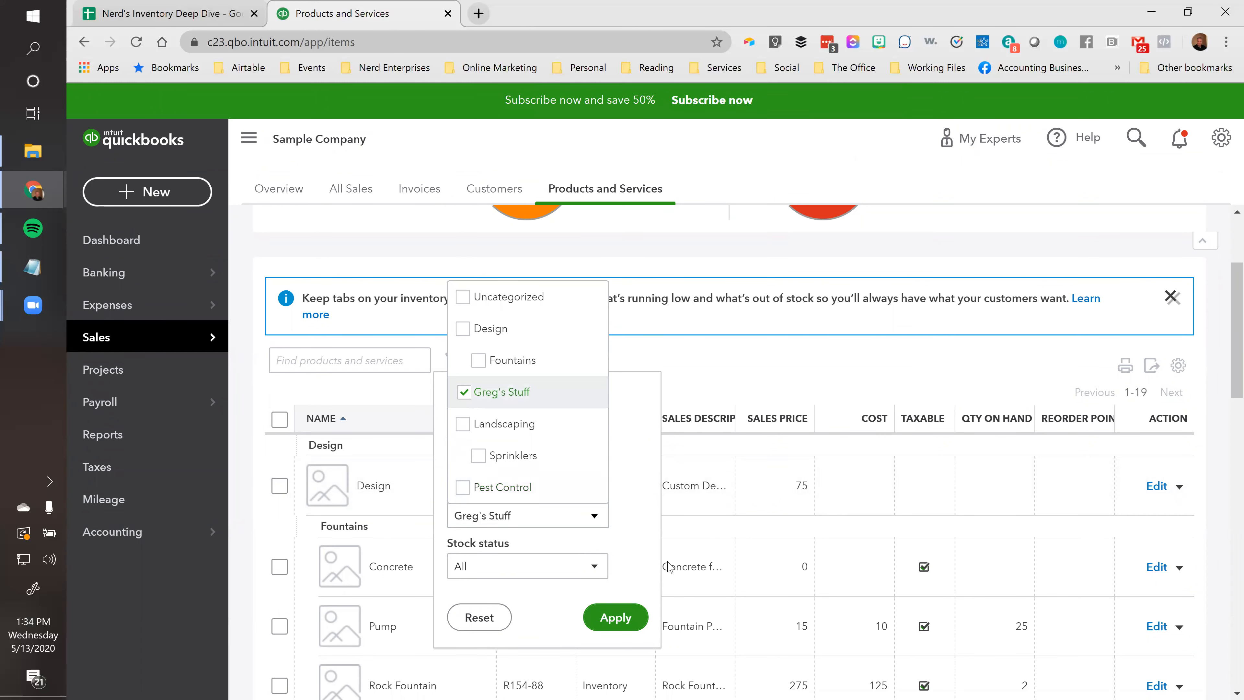
click(616, 618)
scroll(555, 542, down, 1)
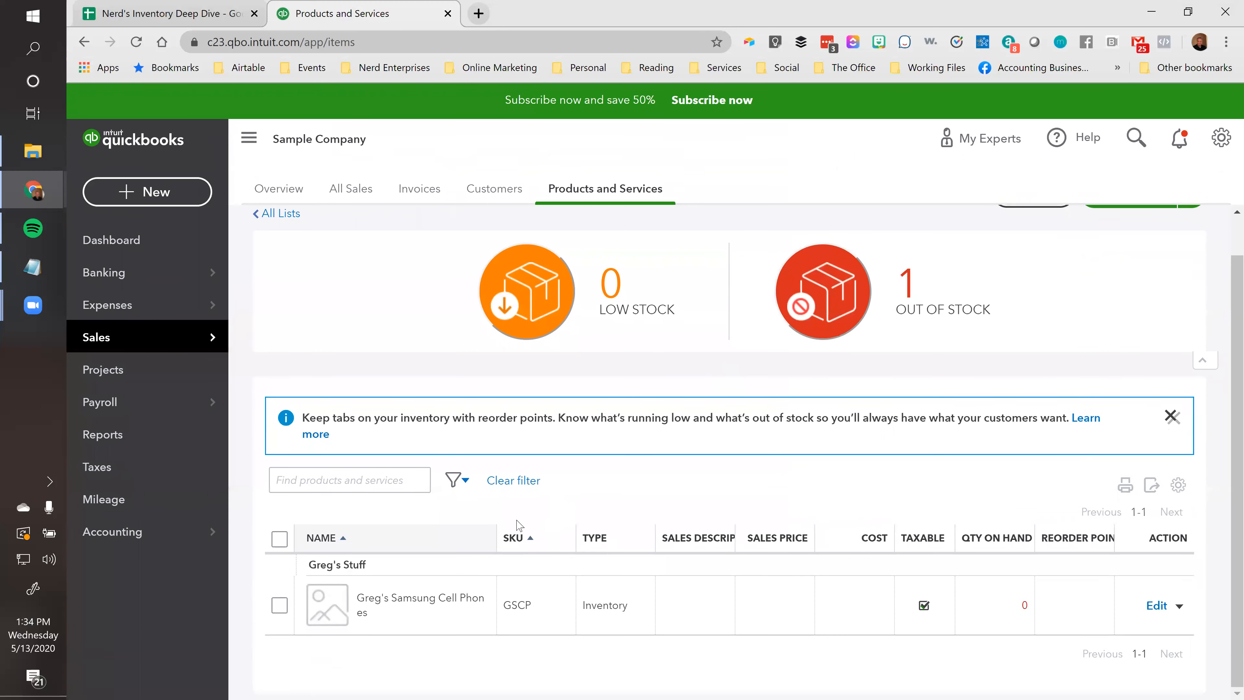
drag(497, 538, 542, 537)
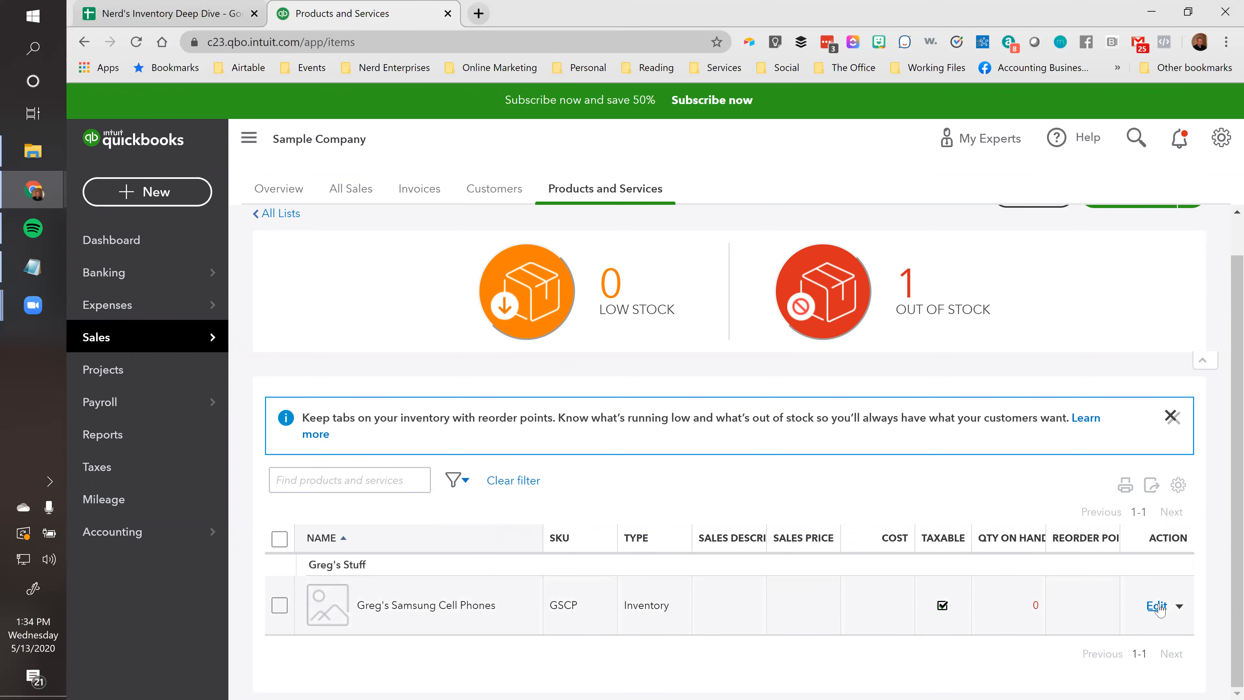
Edit the cell phone item to set its sales tax category to Nontaxable, and save it.
click(1157, 606)
scroll(911, 476, down, 5)
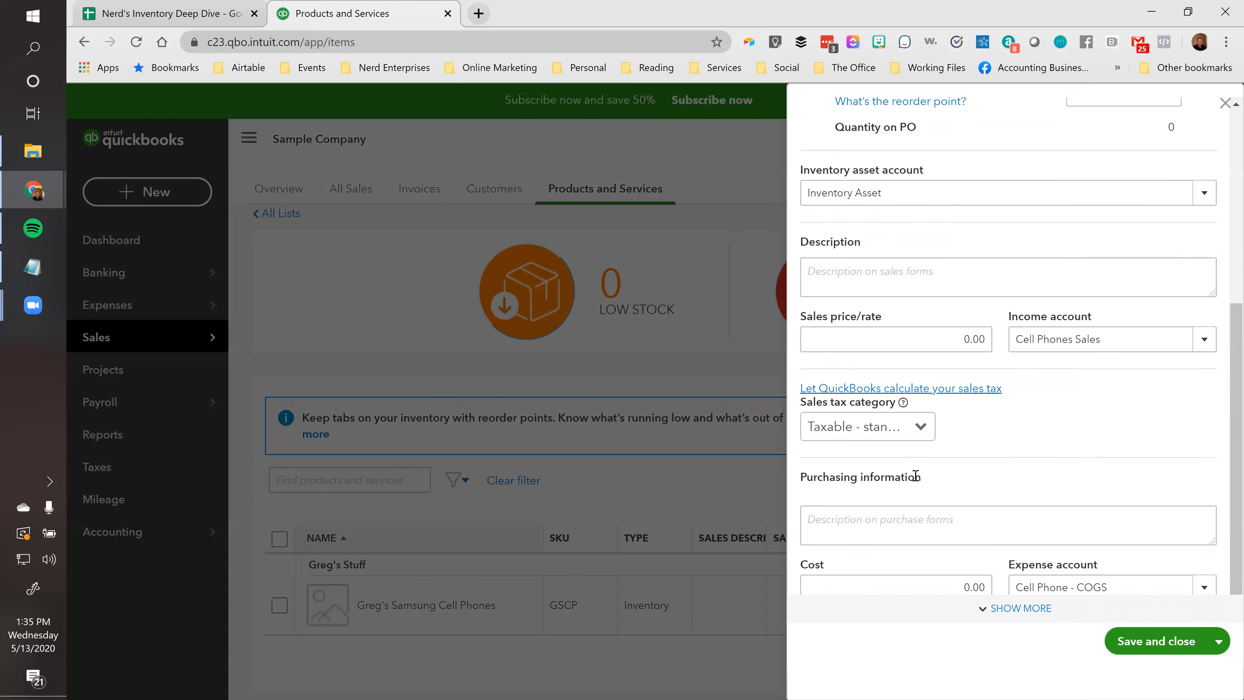
scroll(915, 476, down, 1)
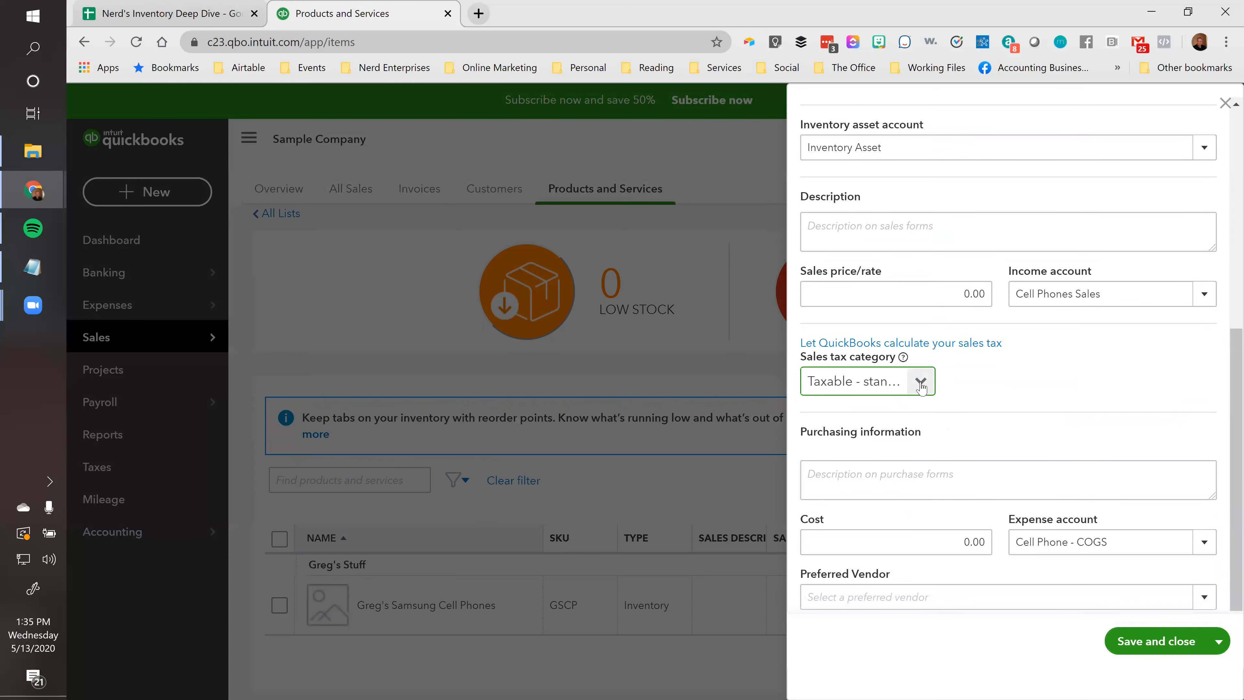
click(893, 382)
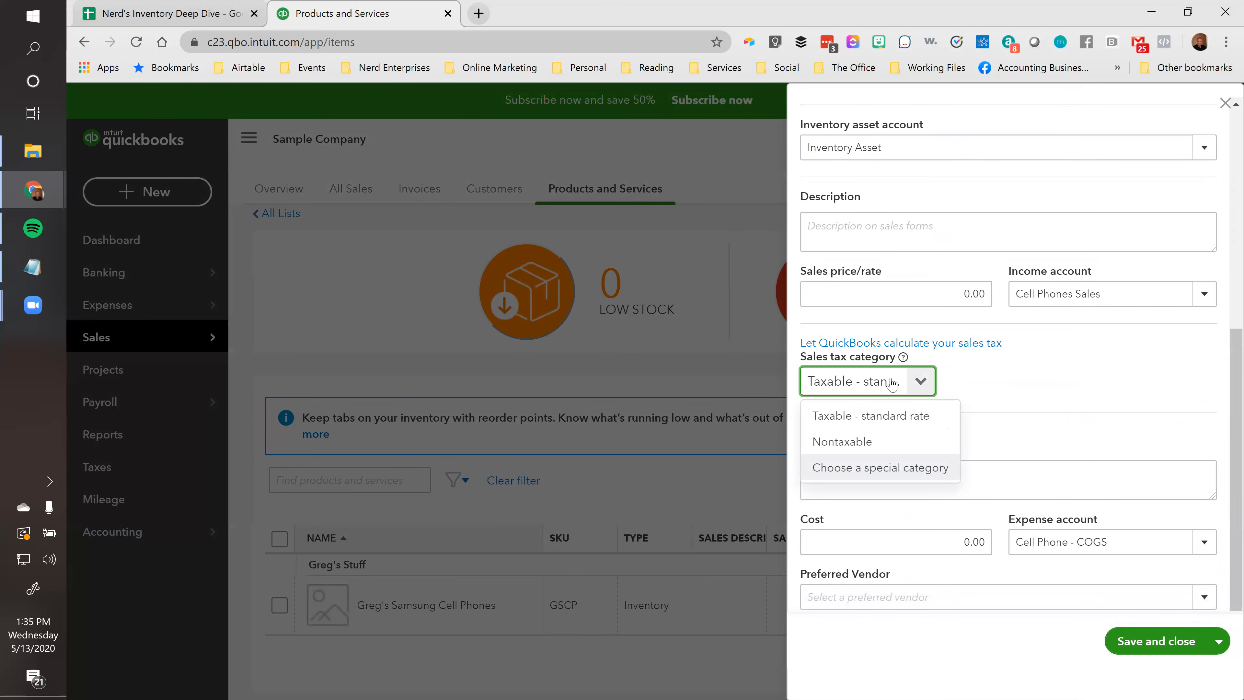
click(836, 447)
click(1143, 643)
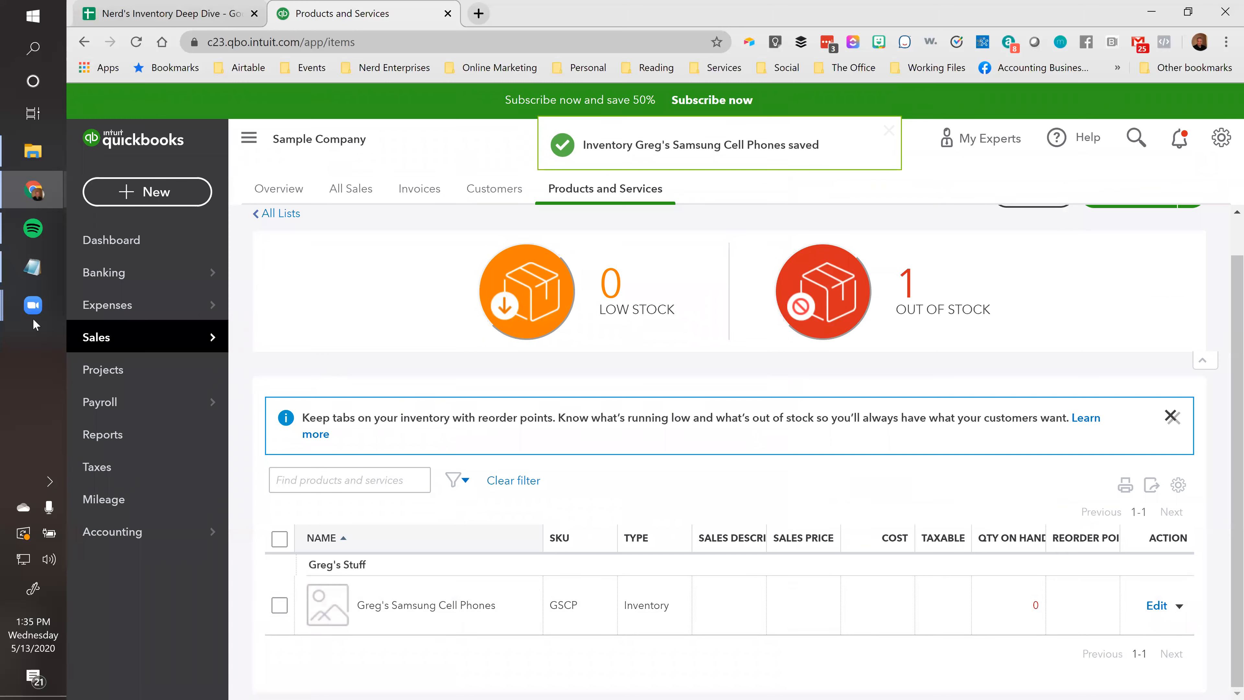
Review the first Samsung purchase row in the inventory spreadsheet and return to QuickBooks.
click(175, 13)
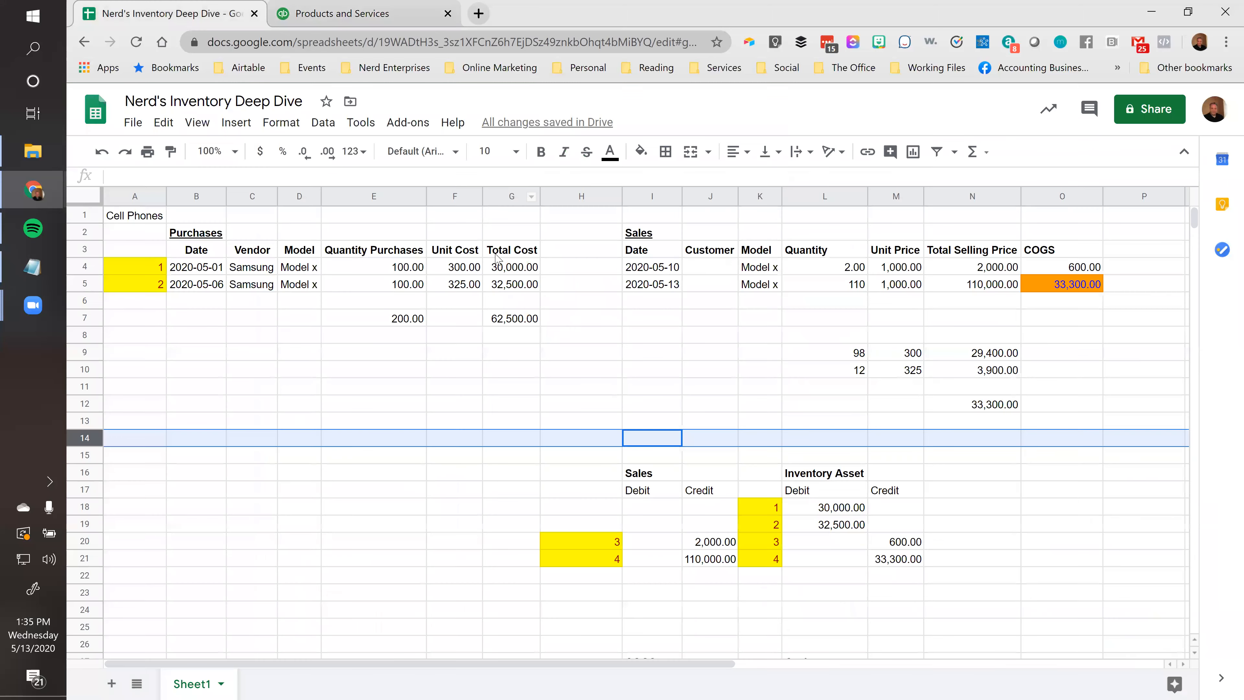
drag(192, 269, 509, 269)
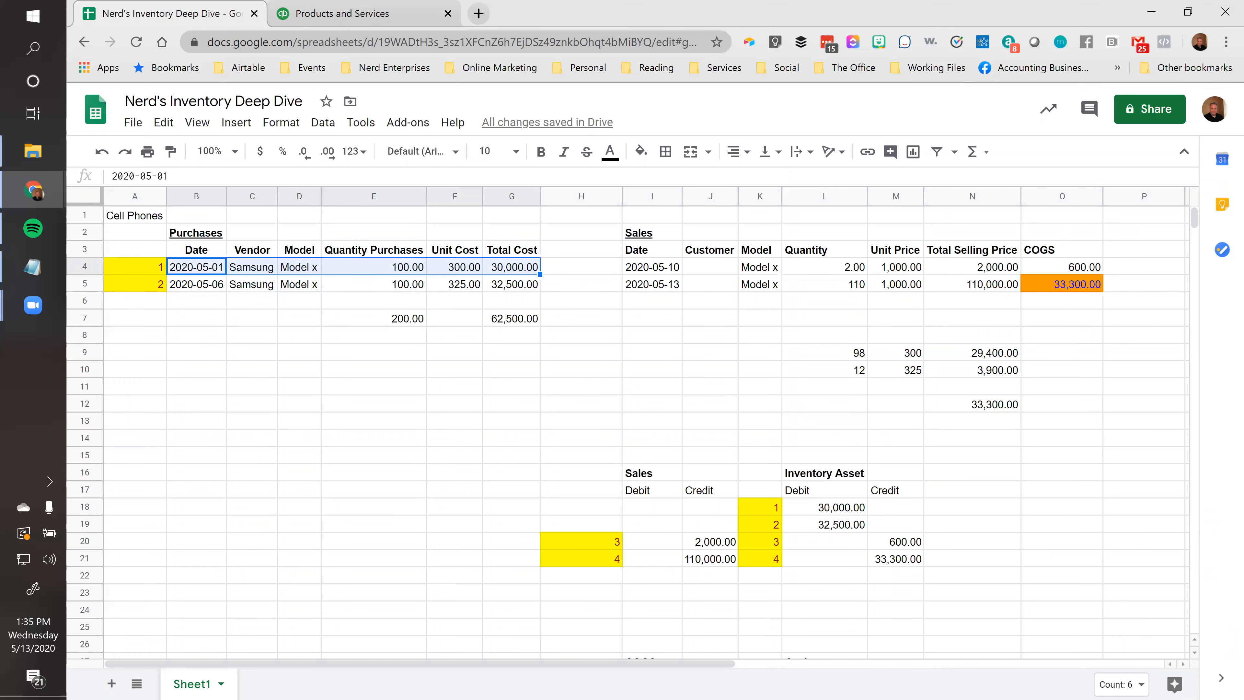
click(362, 16)
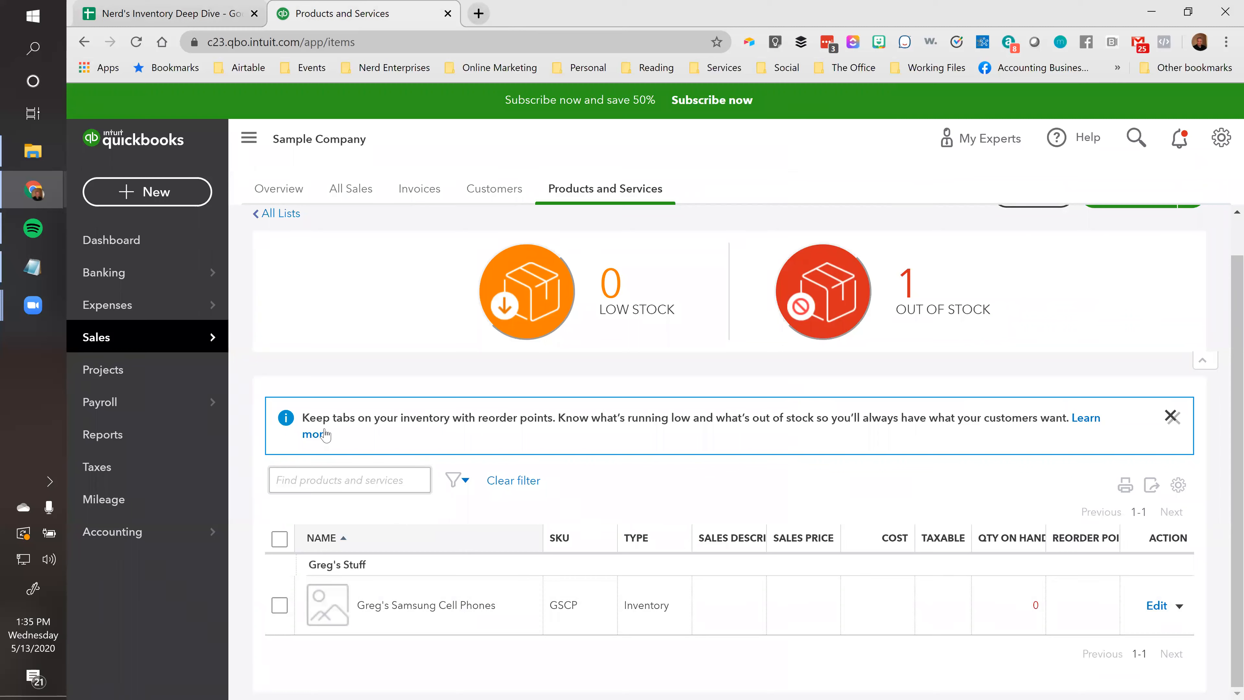
click(158, 192)
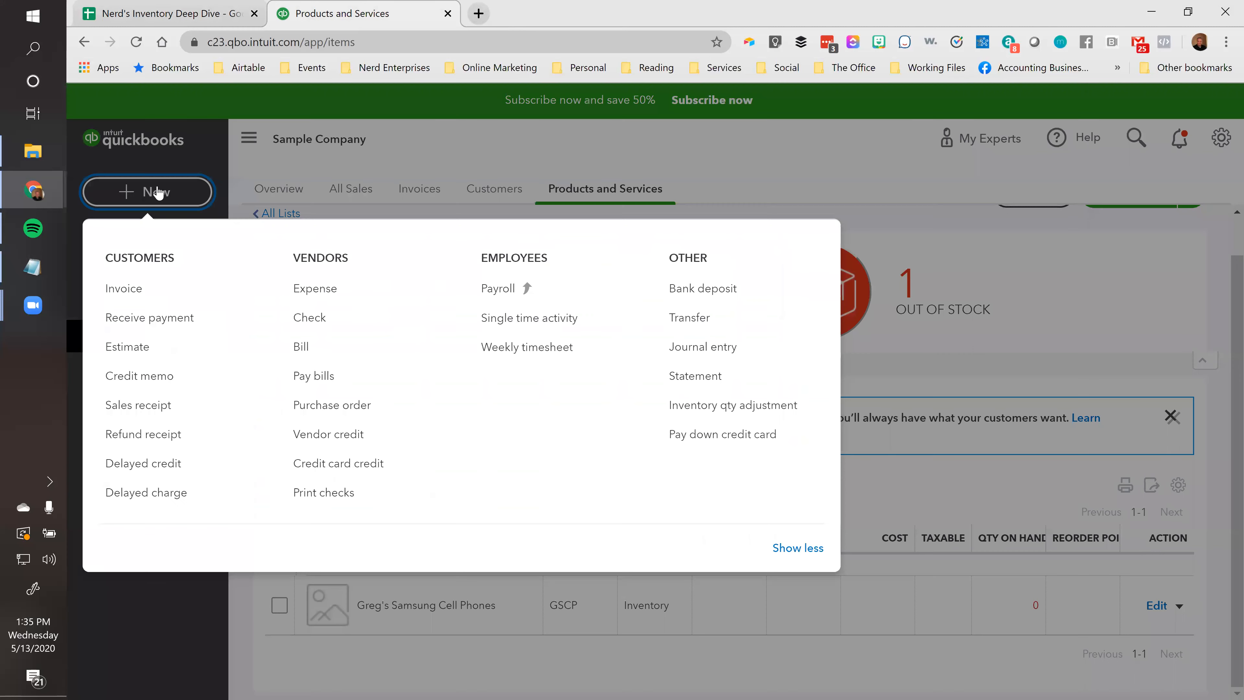
click(302, 349)
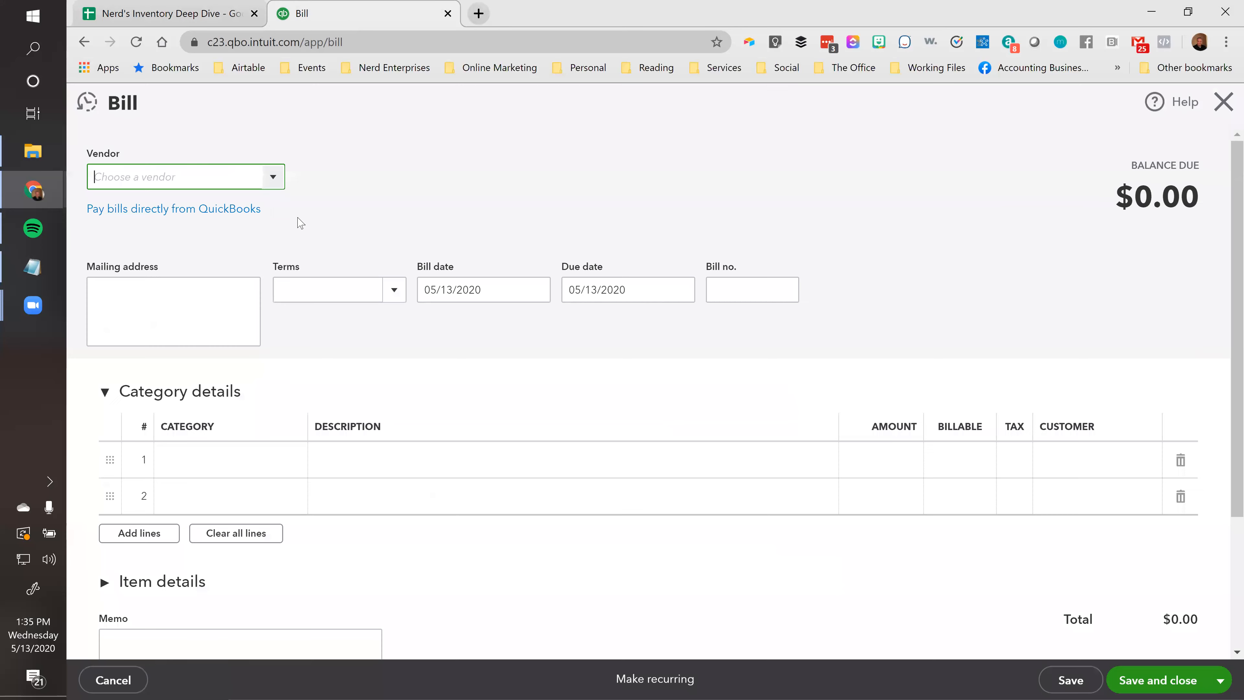
click(1224, 102)
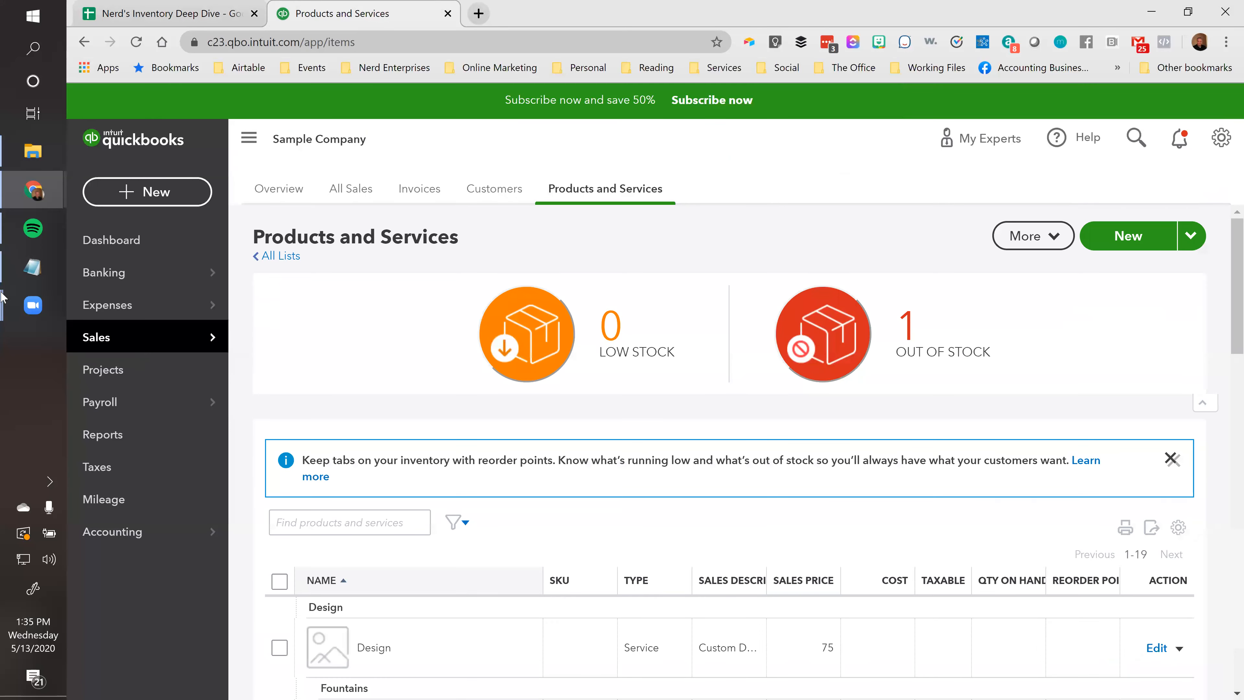
Start a new expense and choose the Samsung cell phones item on the first line of its item details.
click(152, 201)
click(310, 290)
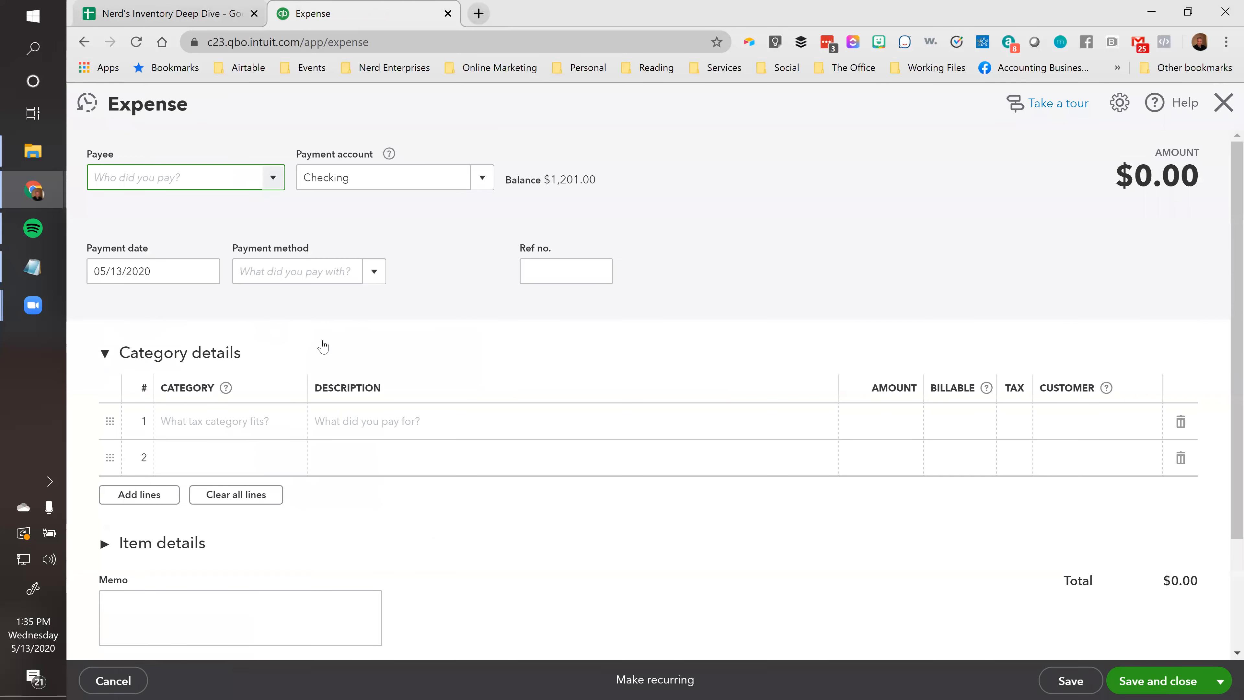
scroll(323, 347, down, 3)
click(137, 401)
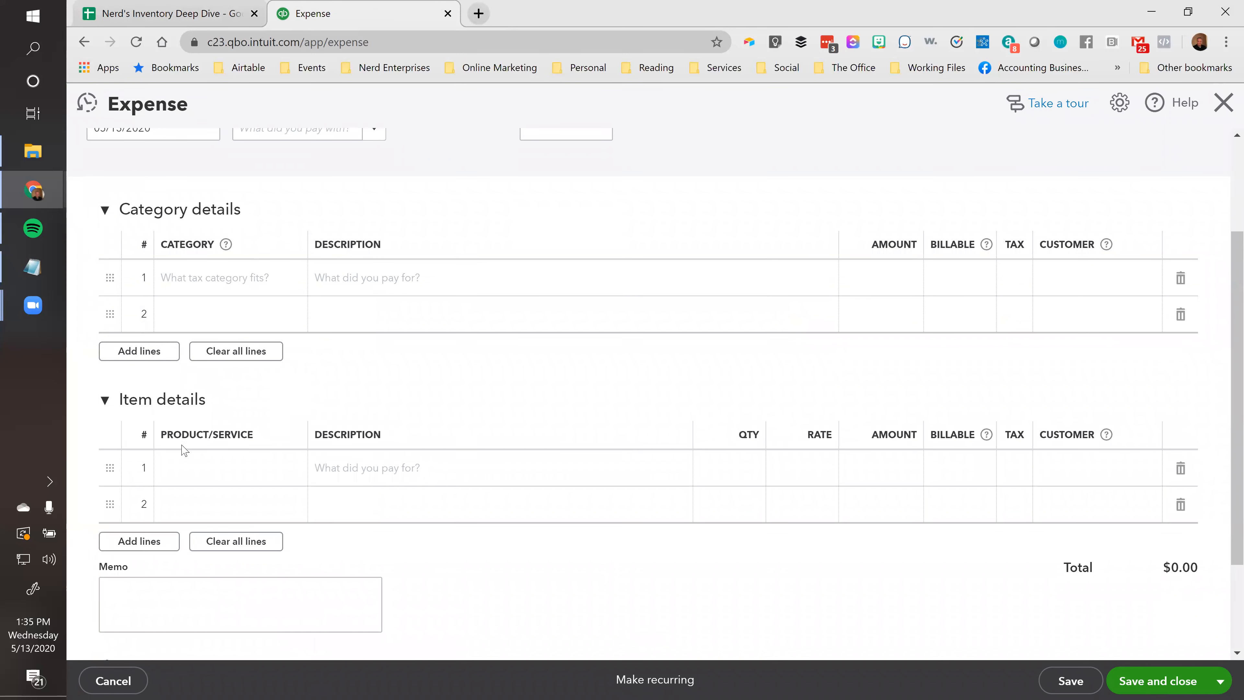
scroll(289, 369, down, 3)
click(284, 338)
text(d)
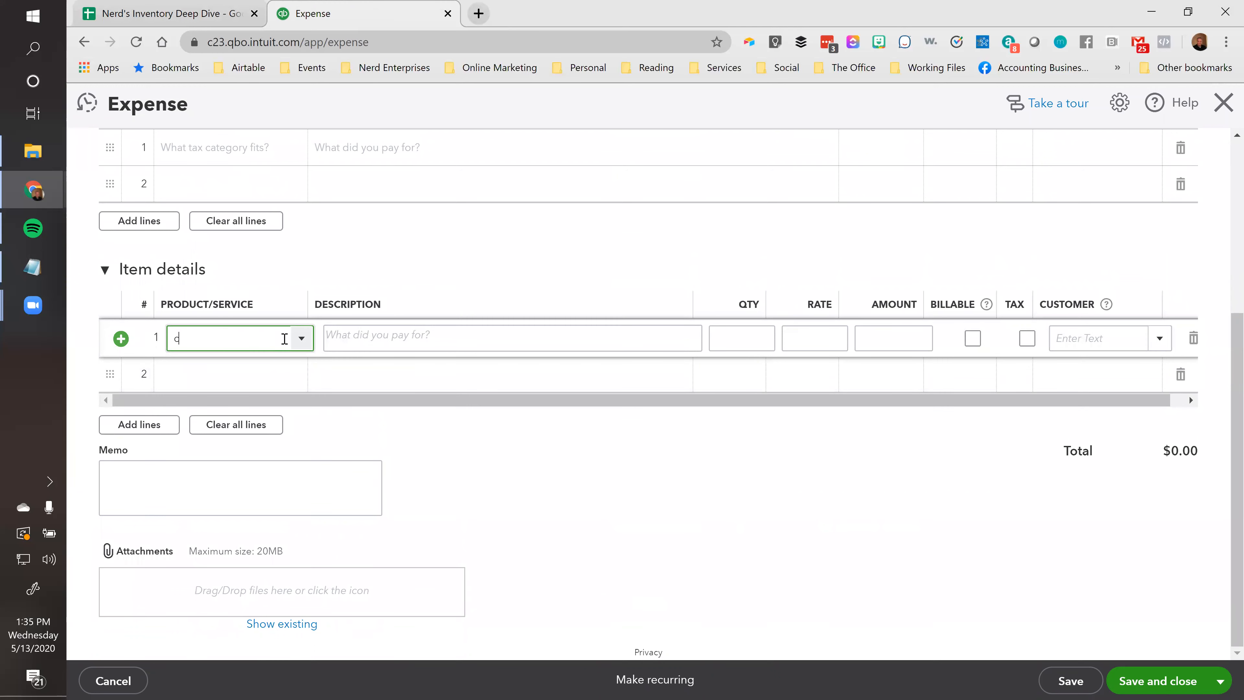
text(ell)
click(314, 395)
Set the cell phone line's quantity to 100 and its rate to 300.
key(Tab)
key(Tab)
key(Tab)
key(shift+Tab)
text(100)
key(Tab)
text(3)
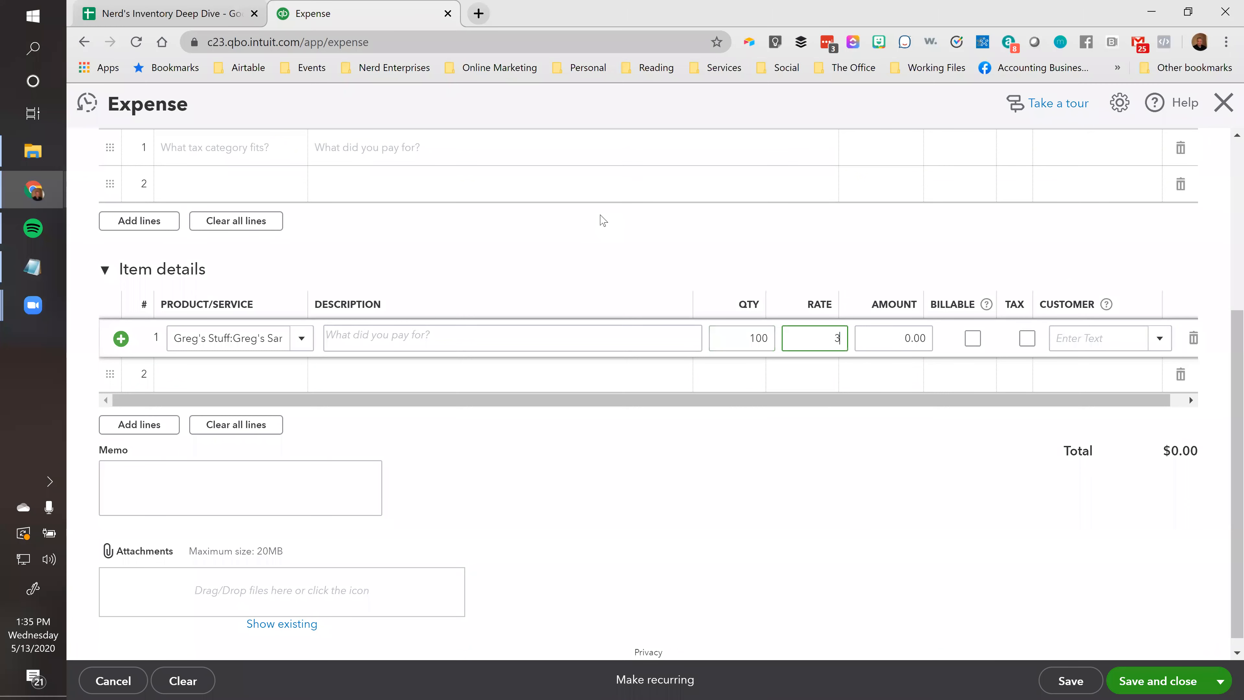
key(Tab)
key(Tab)
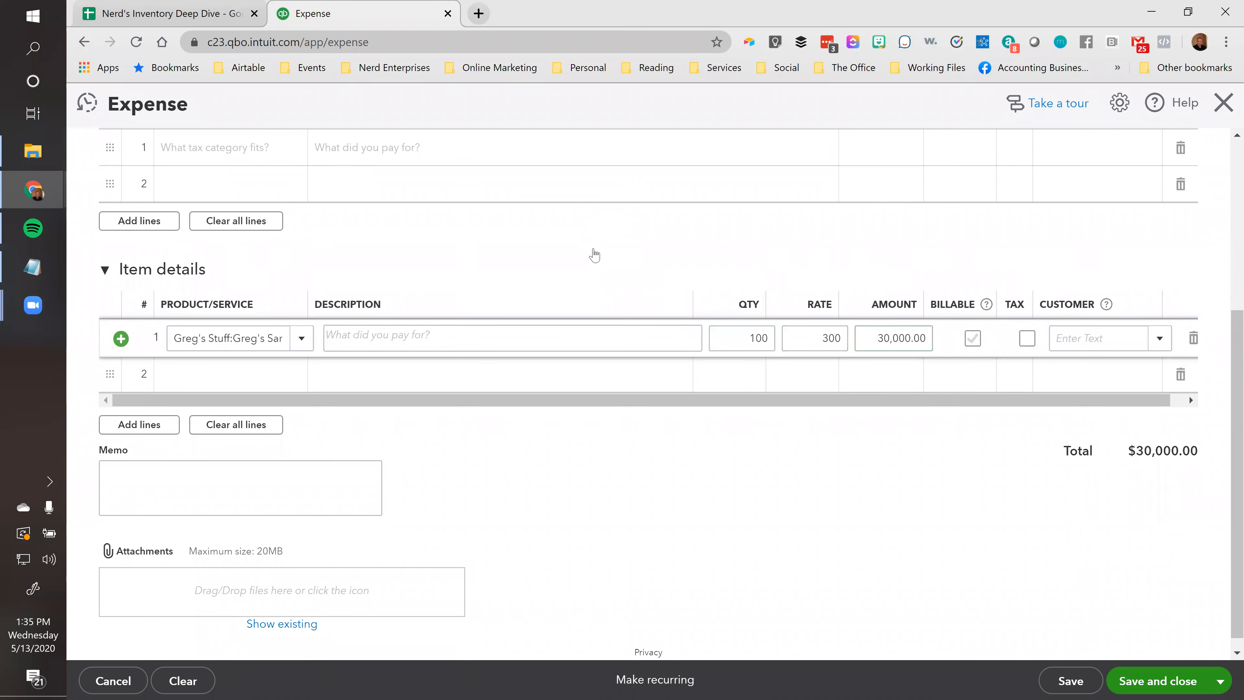
Add Samsung as a new vendor and use it as the expense's payee.
scroll(430, 374, up, 1)
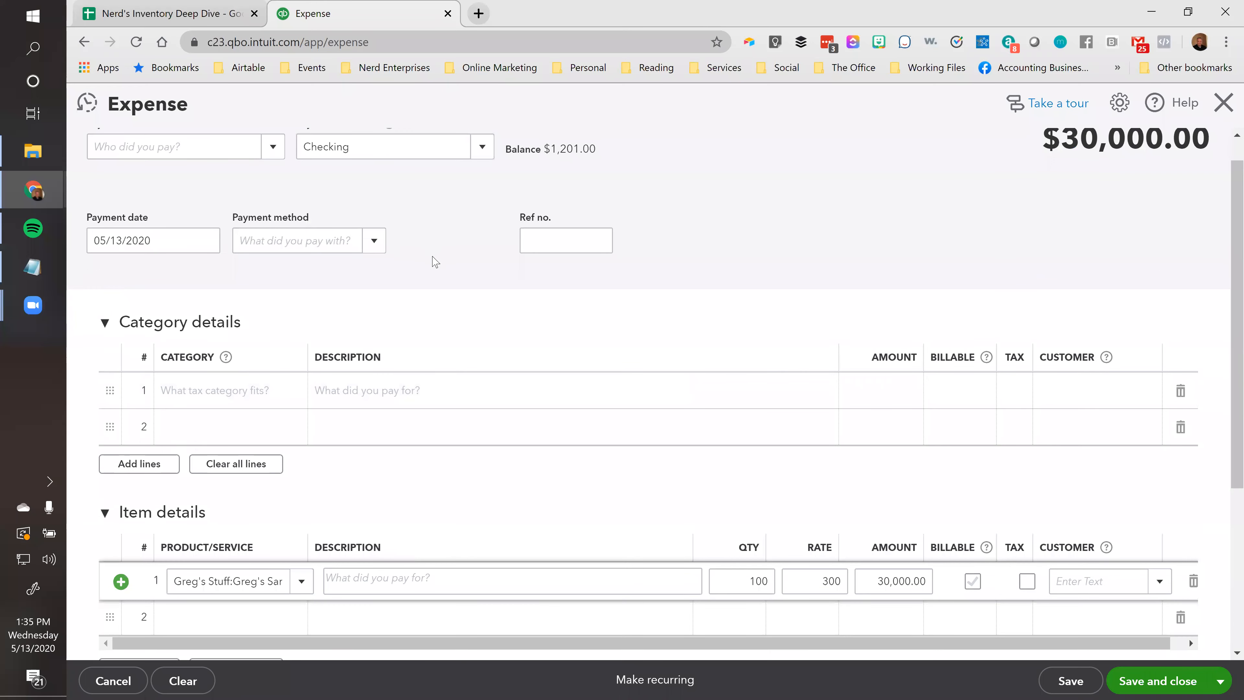
scroll(343, 236, up, 1)
click(231, 176)
text(Samsung)
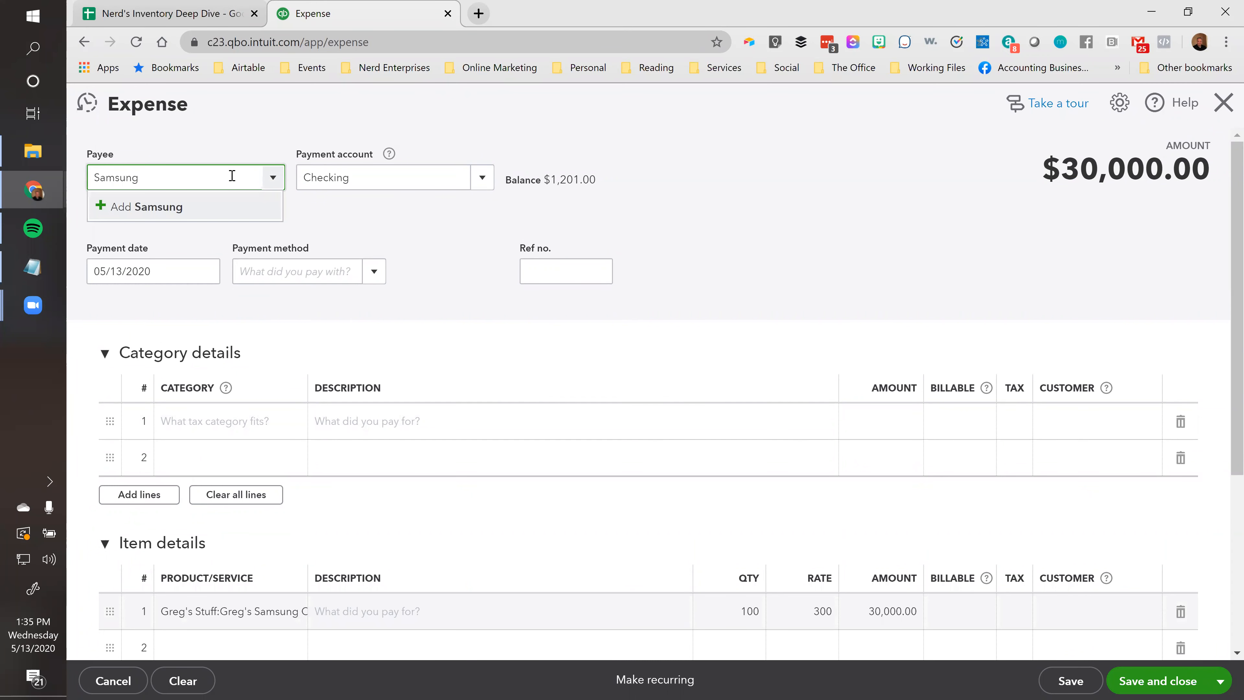
click(195, 208)
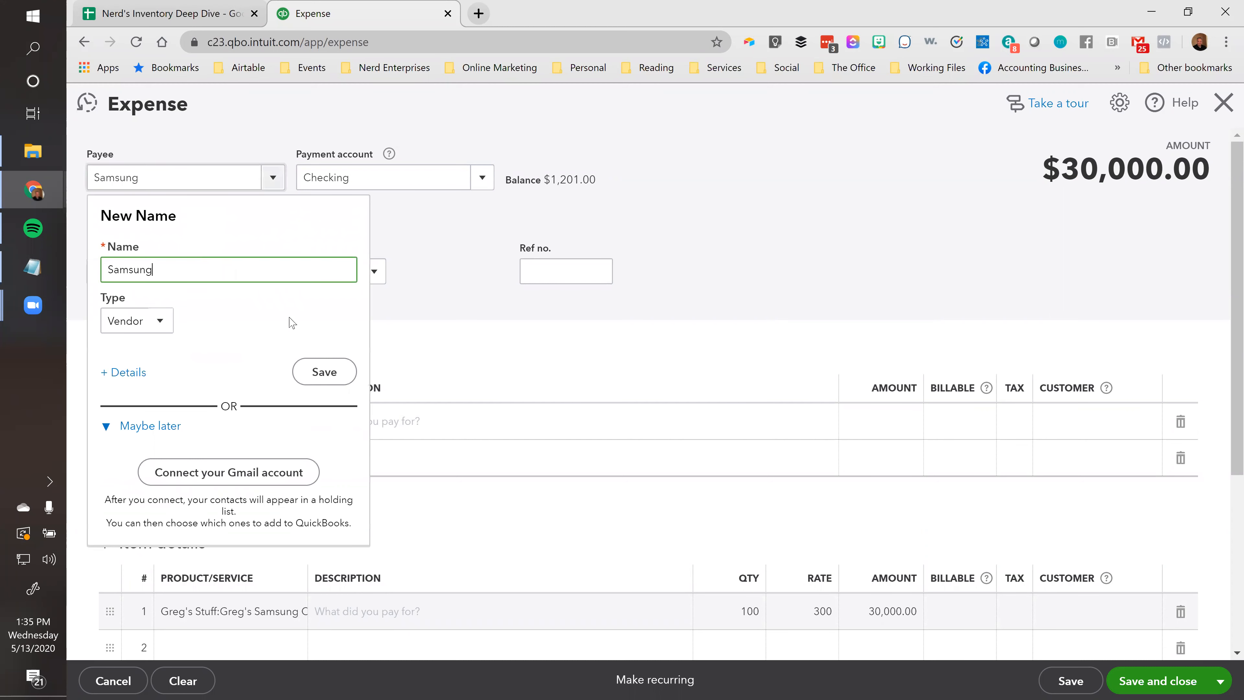
click(326, 374)
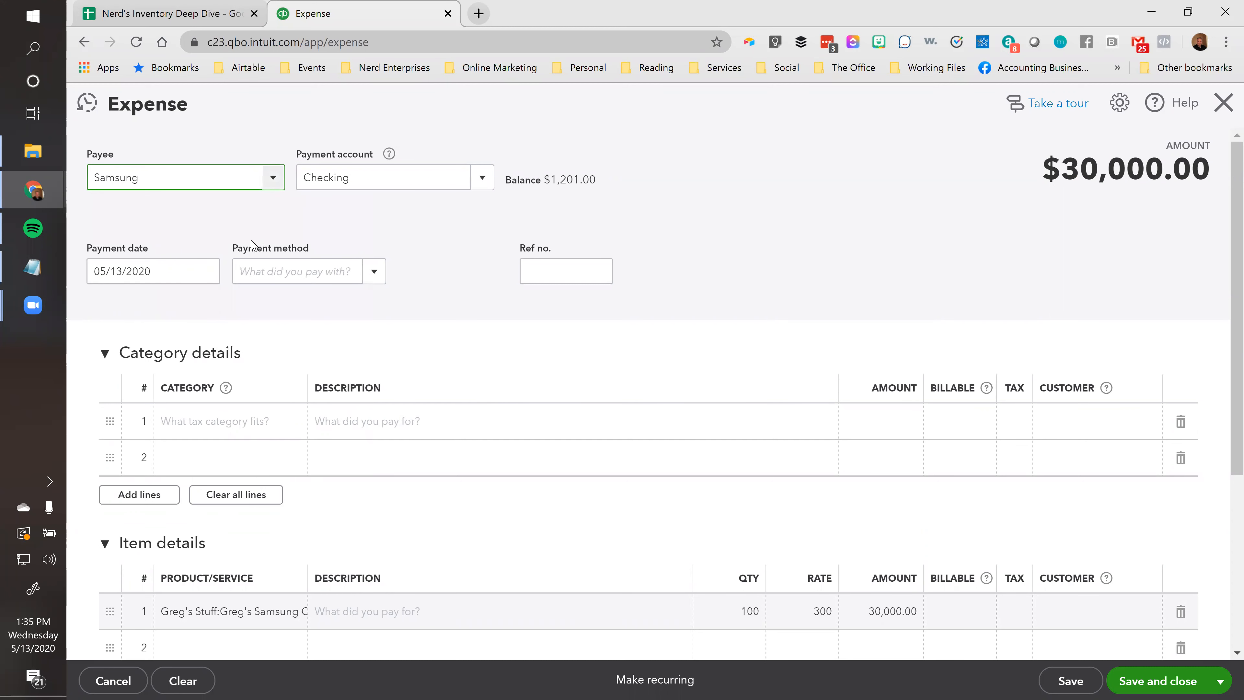
Set the expense's payment date to 05/01/2020 and check the rest of the form.
click(206, 270)
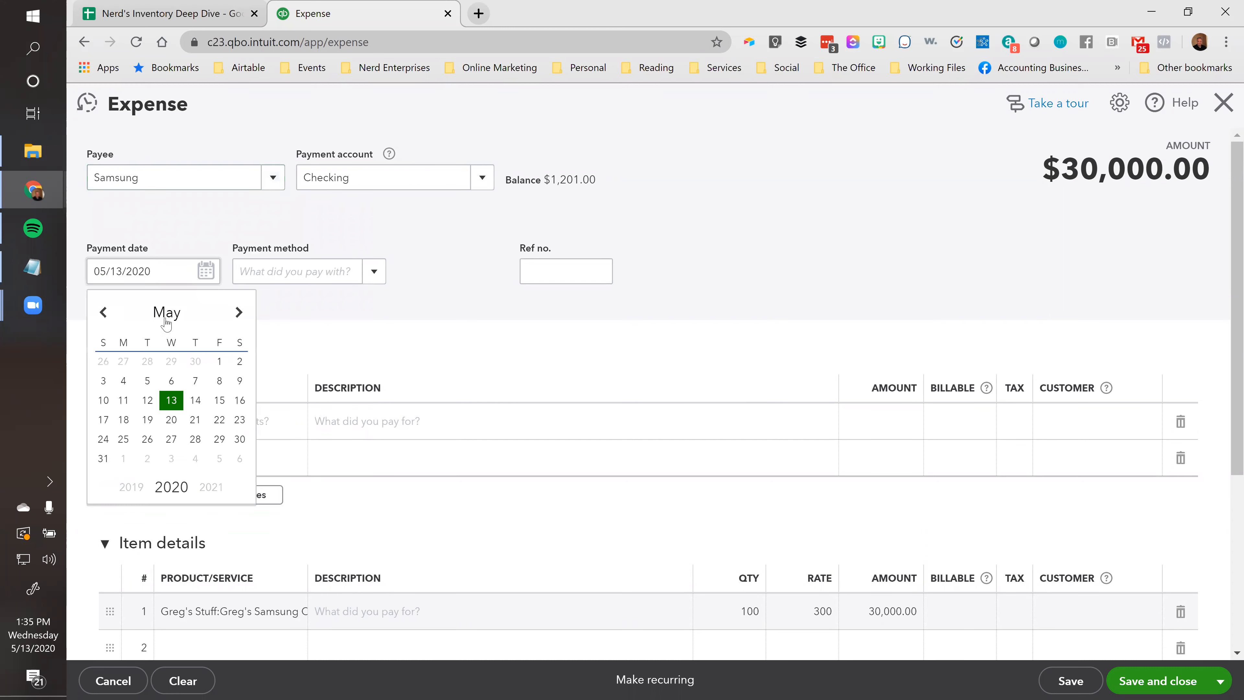
click(217, 363)
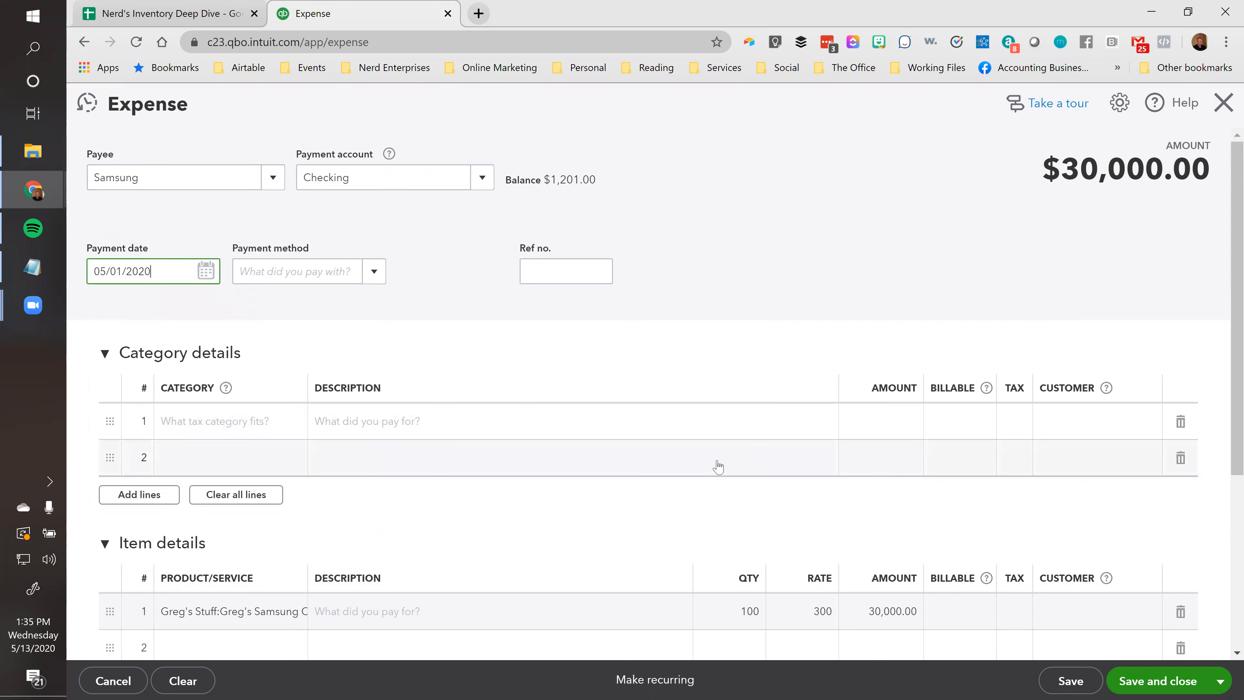
scroll(718, 466, down, 5)
scroll(715, 471, up, 5)
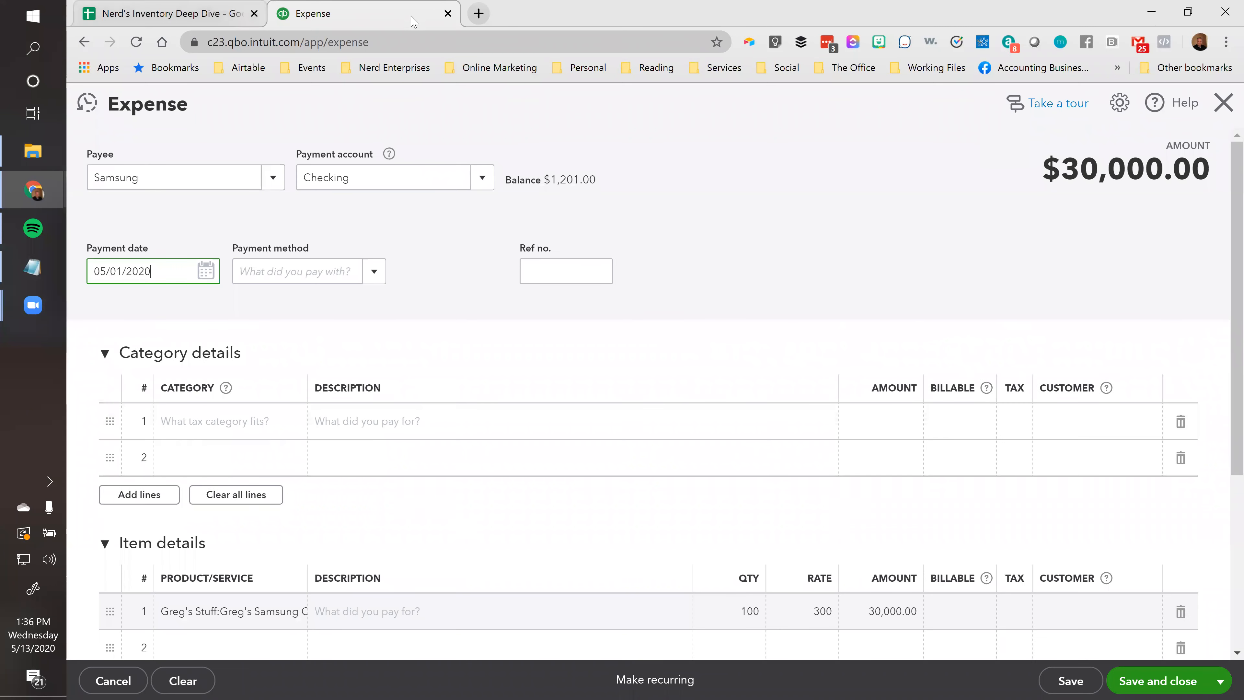
Open the Balance Sheet report in a duplicate of the expense's browser tab, dismiss the report tour, and duplicate the report's tab.
right_click(411, 21)
click(458, 106)
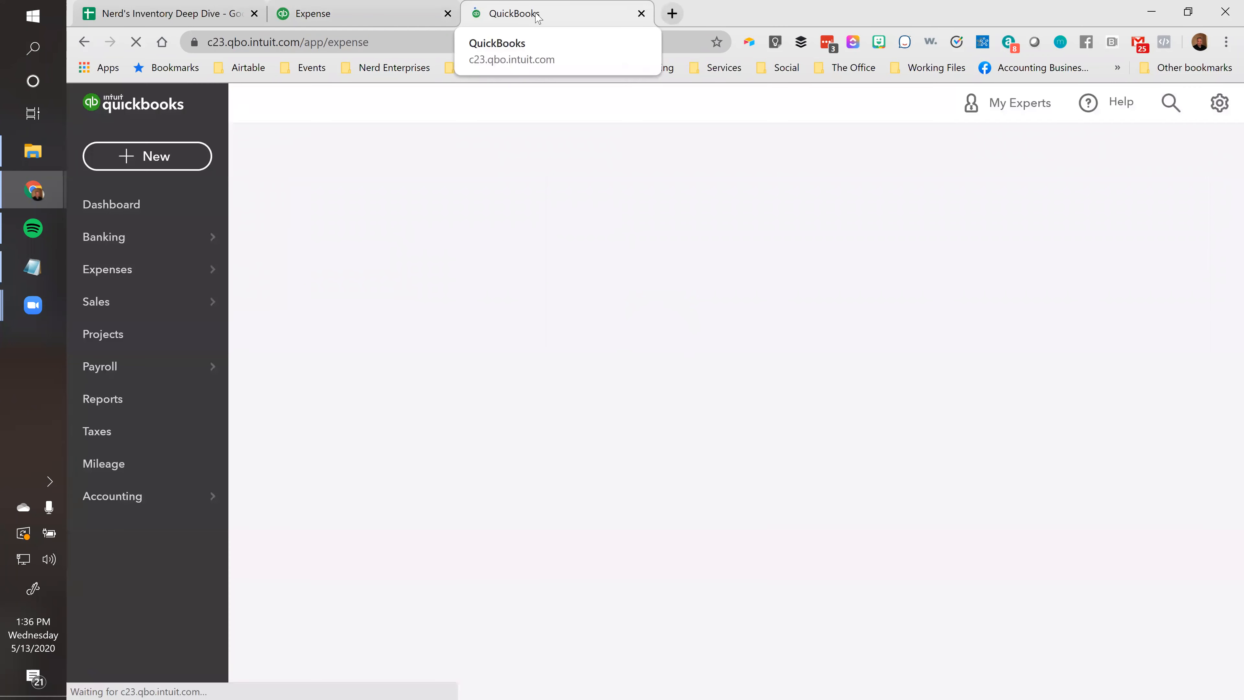
click(95, 406)
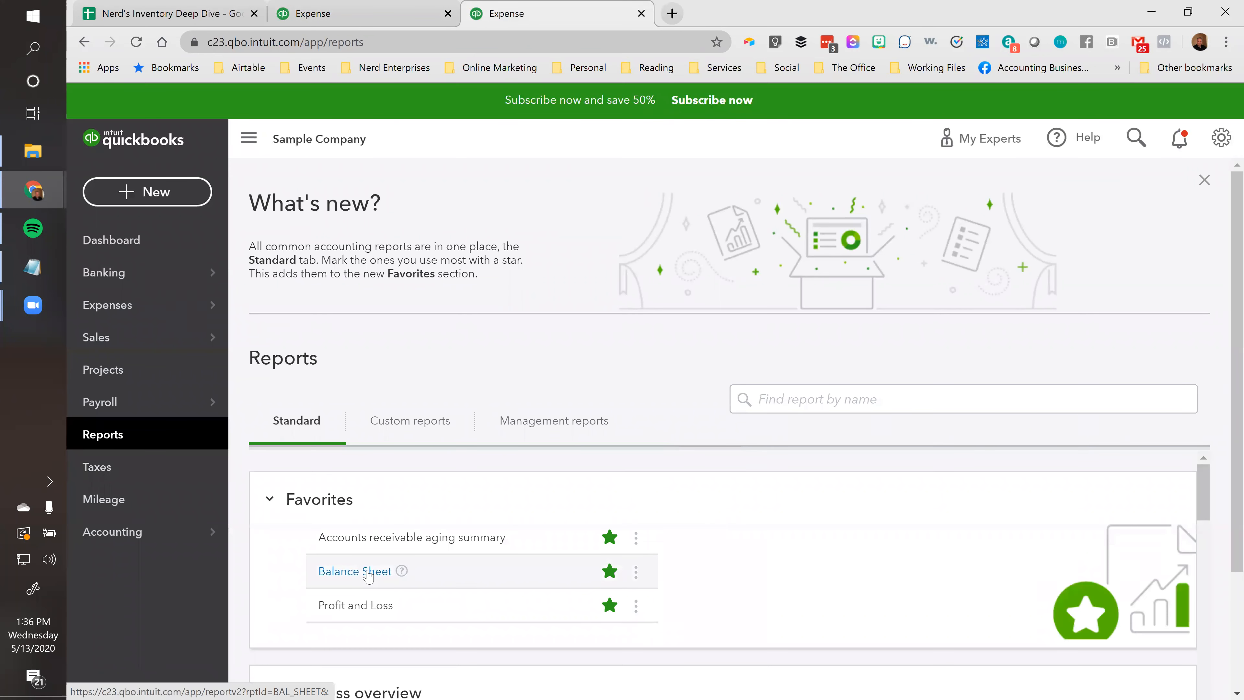
click(368, 571)
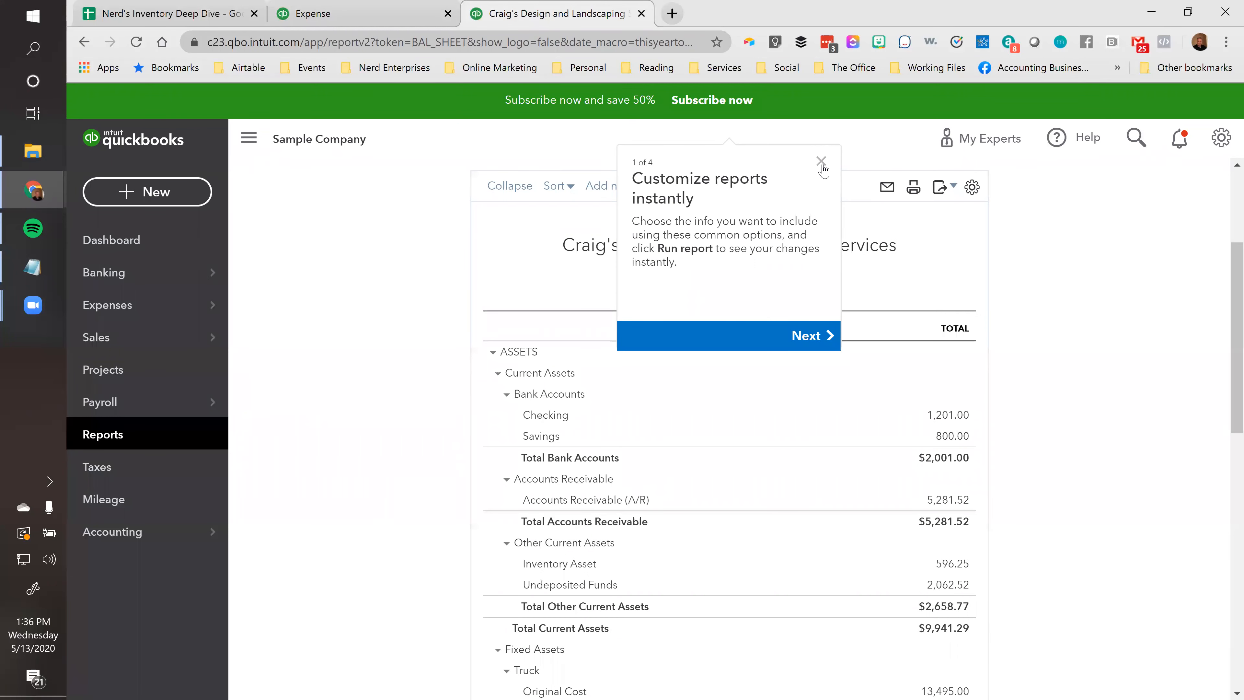
click(821, 163)
right_click(584, 23)
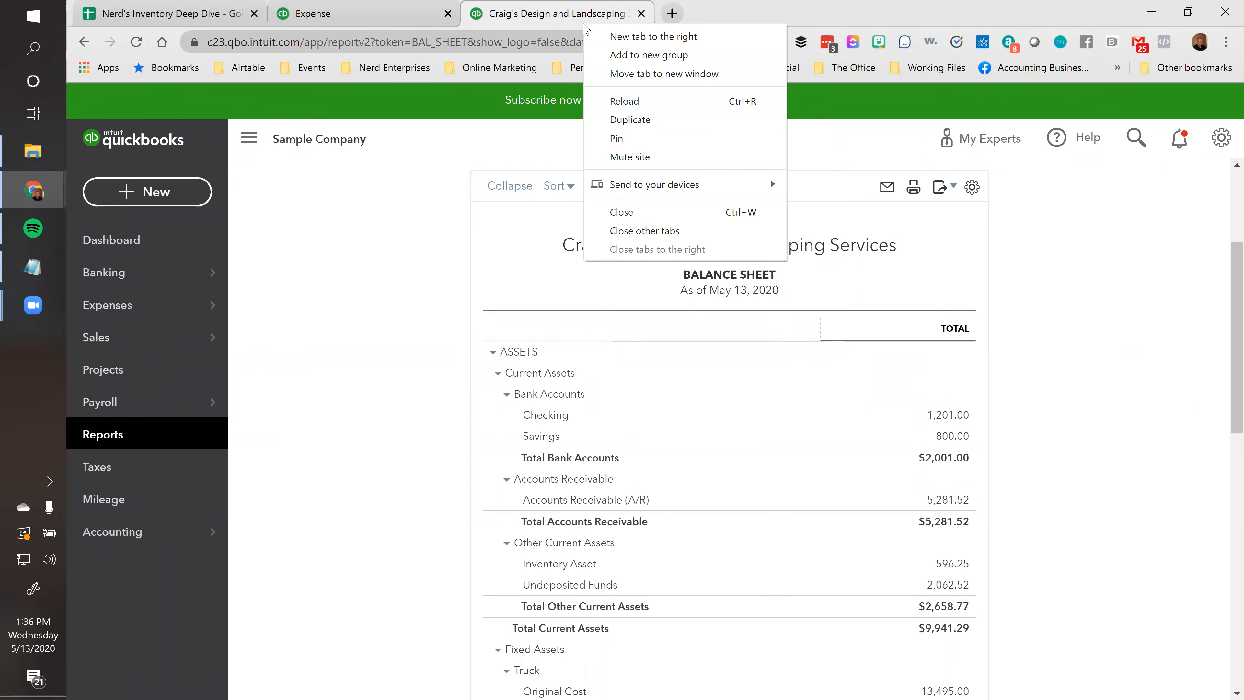
click(632, 117)
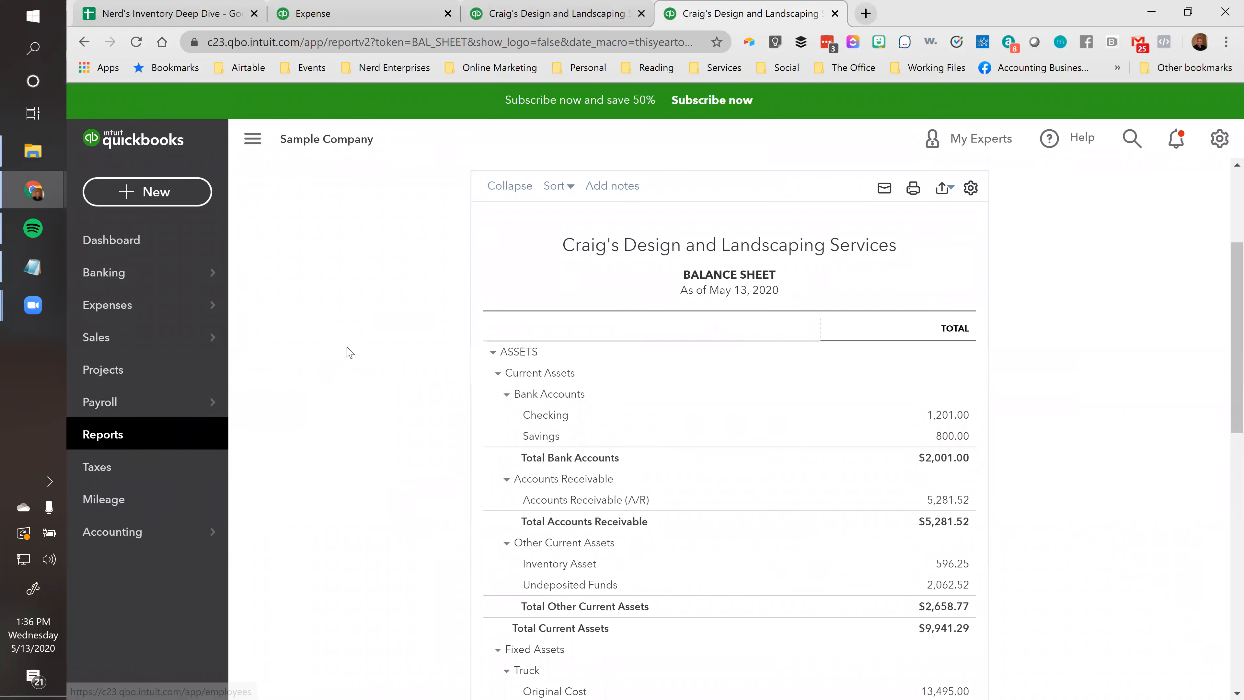
Open the Profit and Loss report in the duplicated report tab.
click(107, 436)
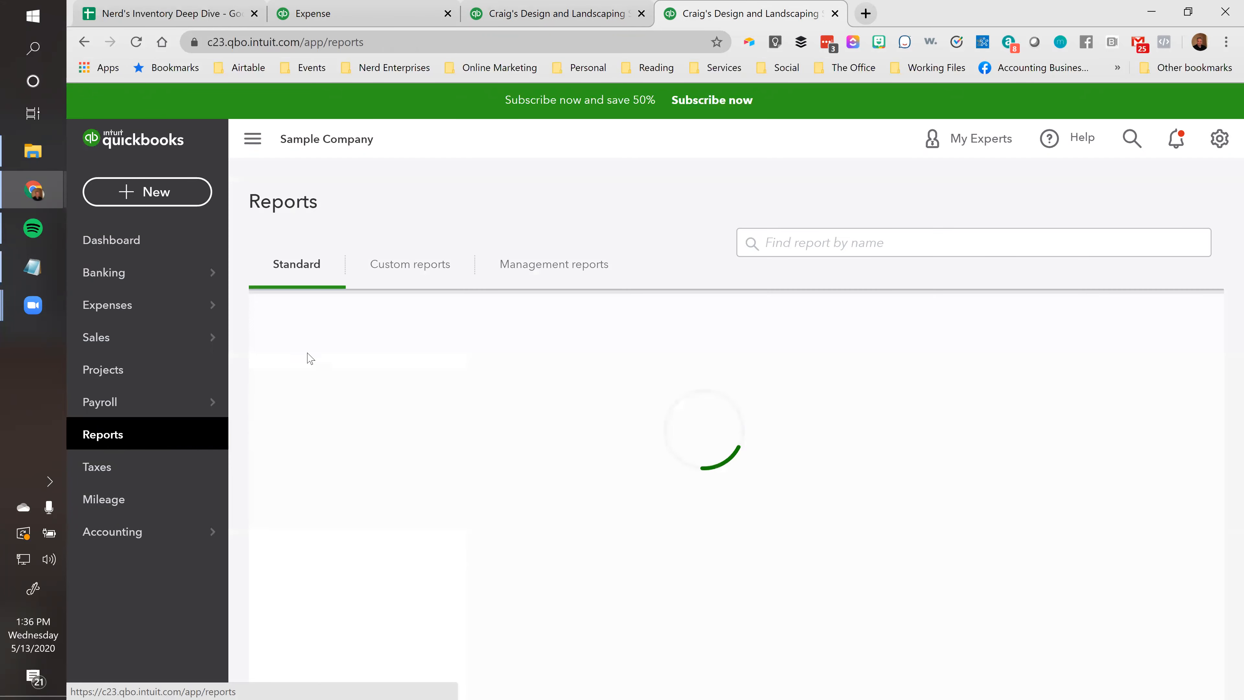
click(354, 449)
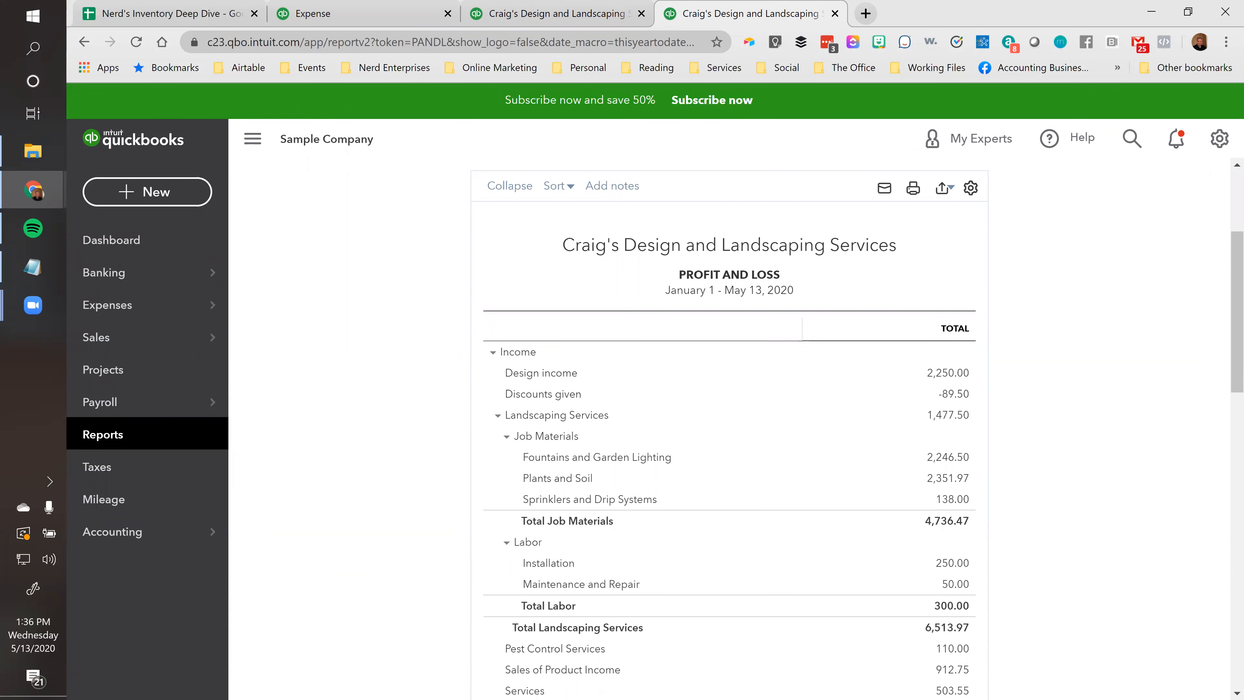
Return to the Samsung expense and review its payment account, category lines and cell phone item line.
click(373, 20)
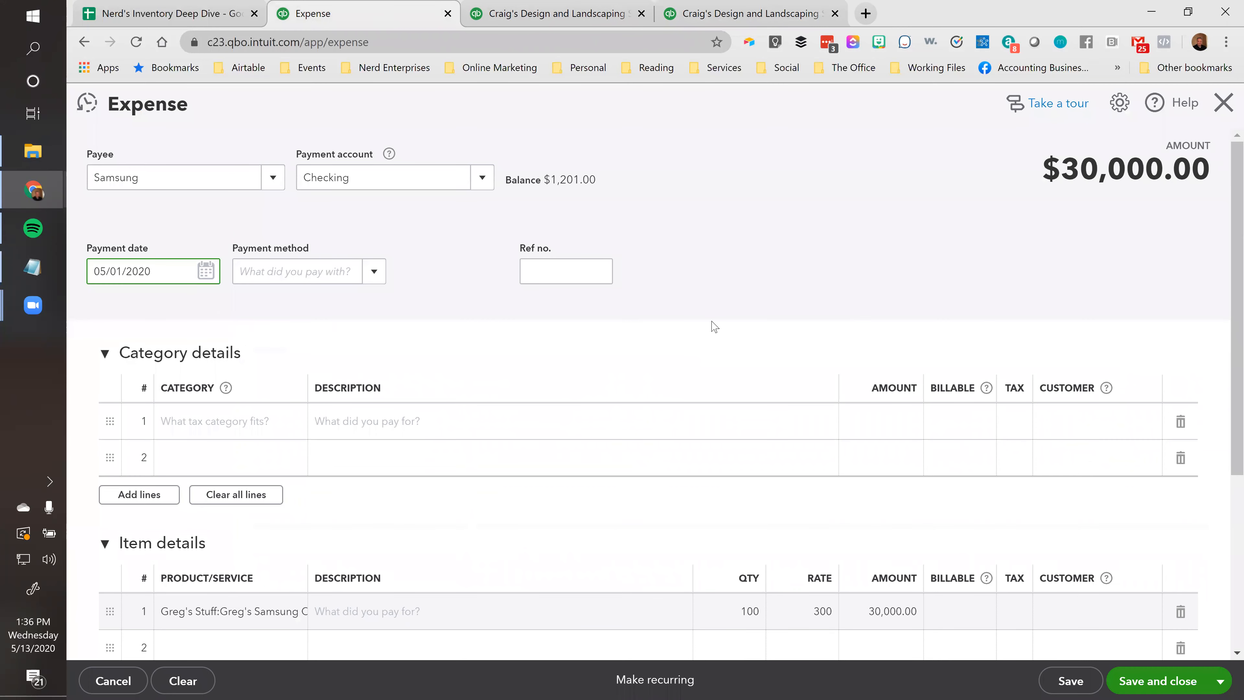
scroll(708, 329, down, 3)
scroll(704, 332, down, 2)
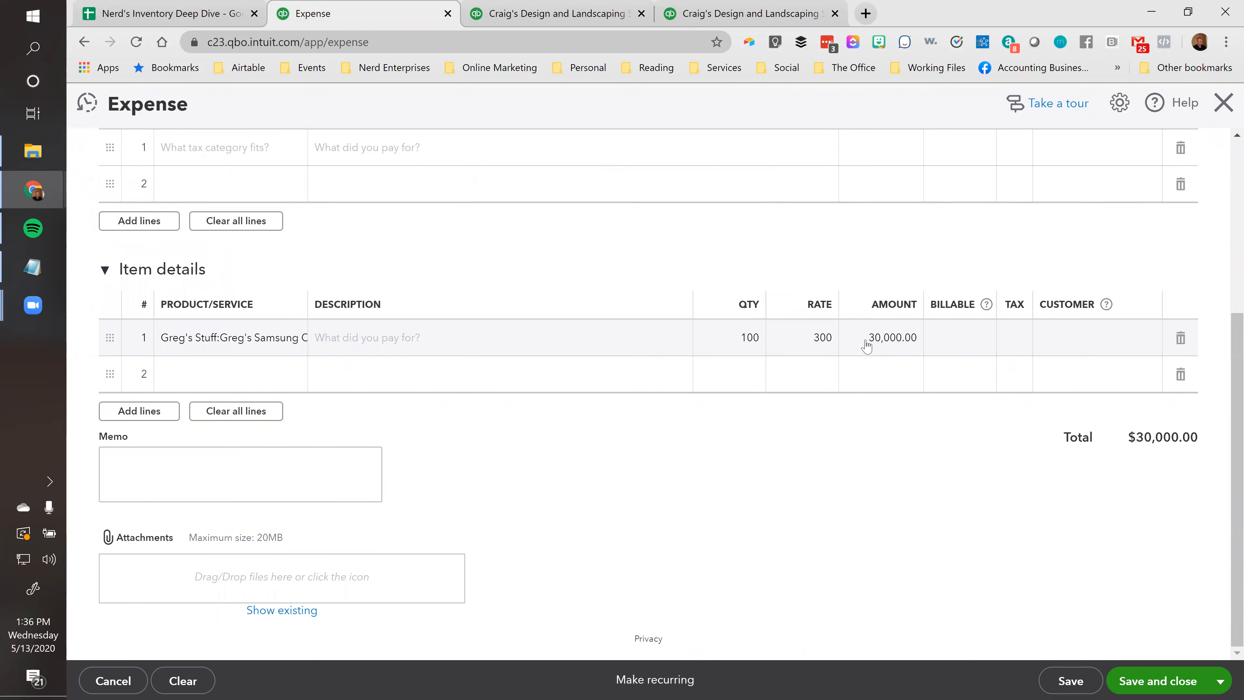
scroll(866, 345, up, 5)
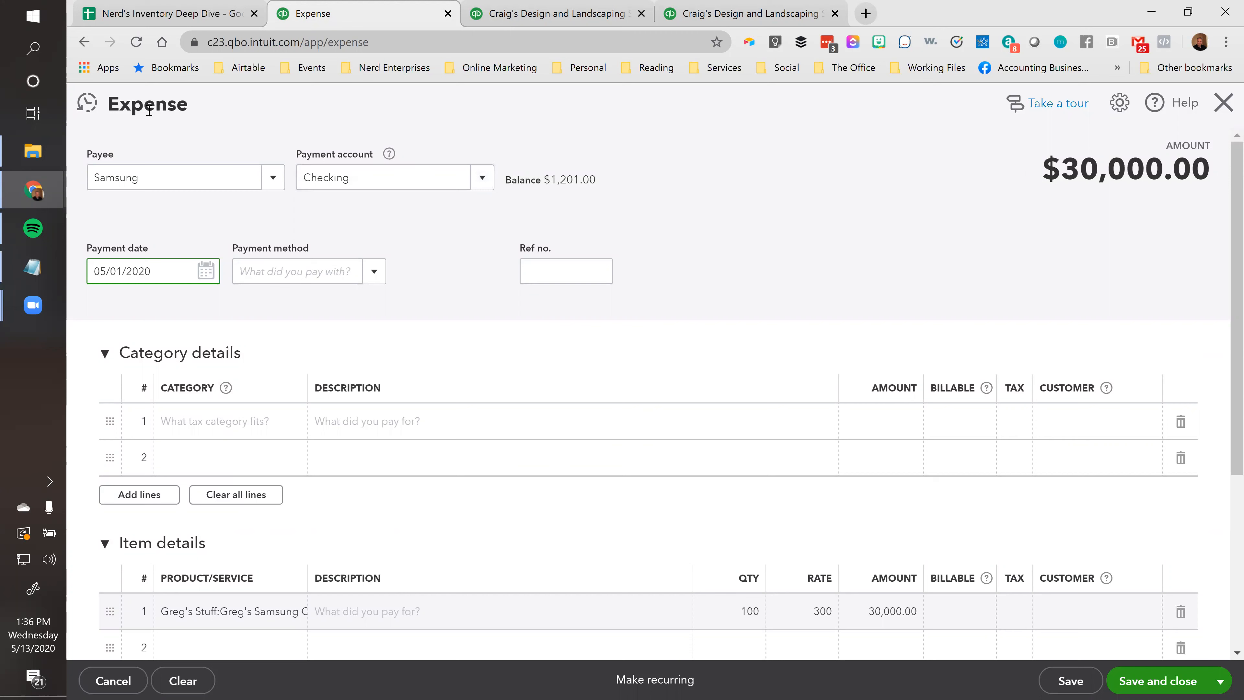
click(358, 171)
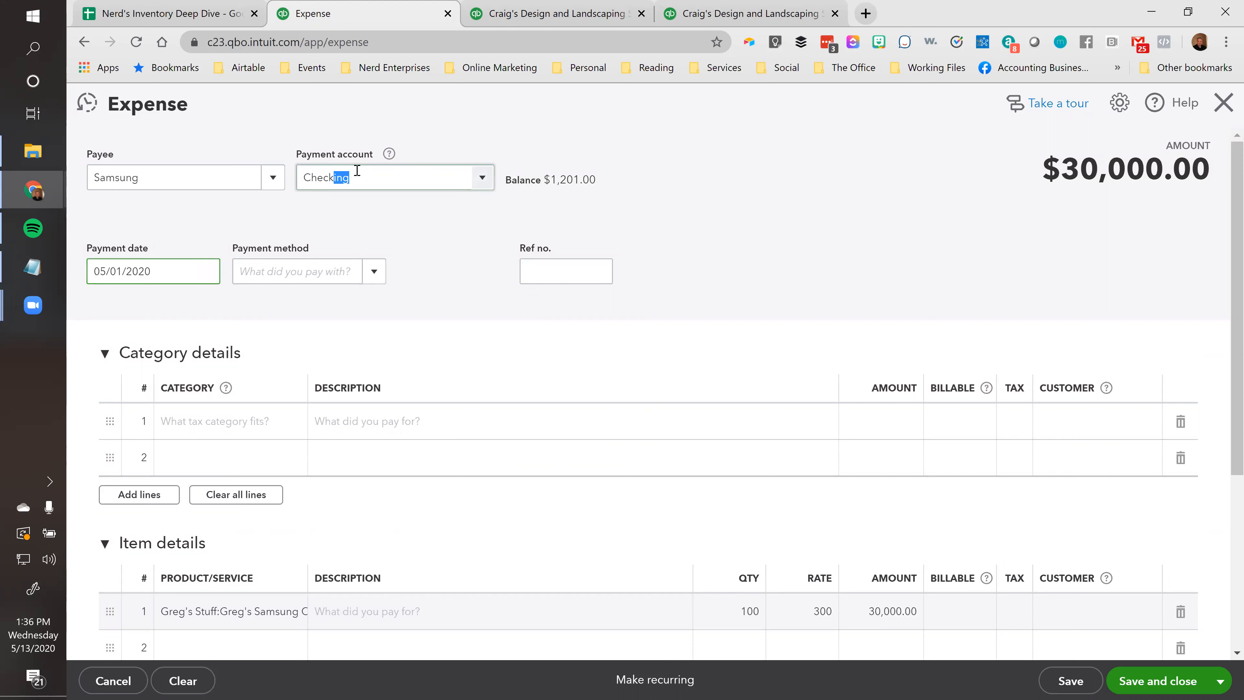
click(370, 173)
double_click(326, 179)
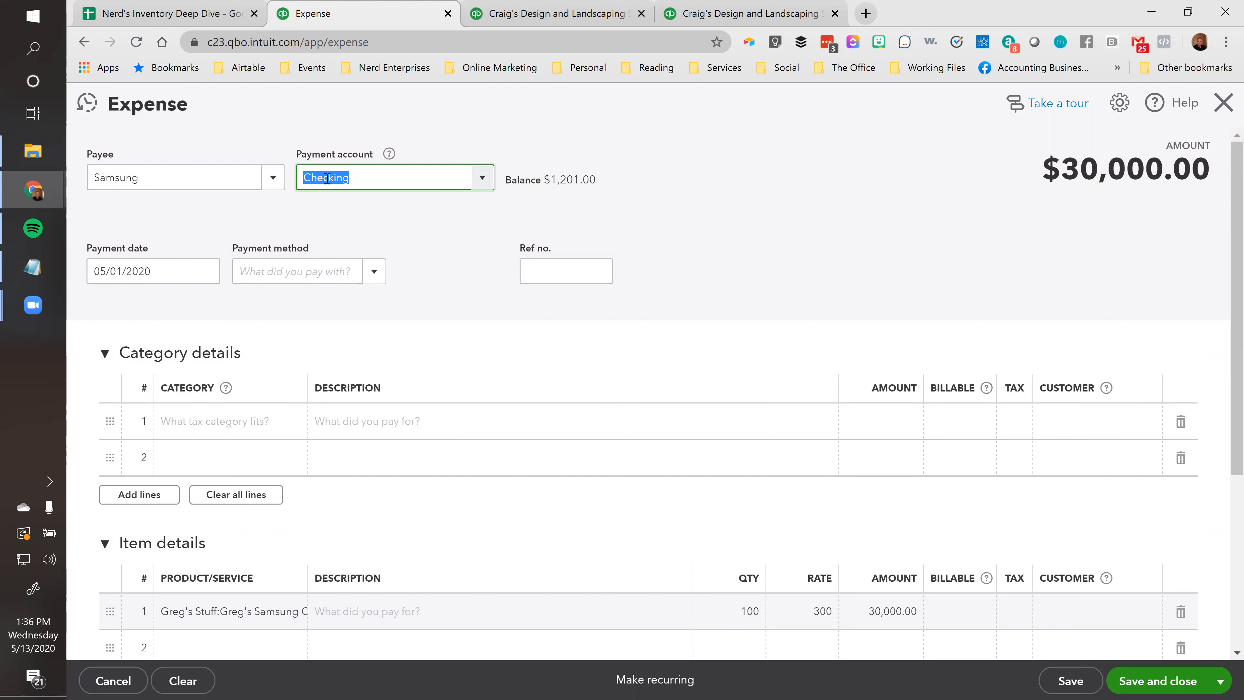
scroll(327, 179, down, 3)
click(230, 257)
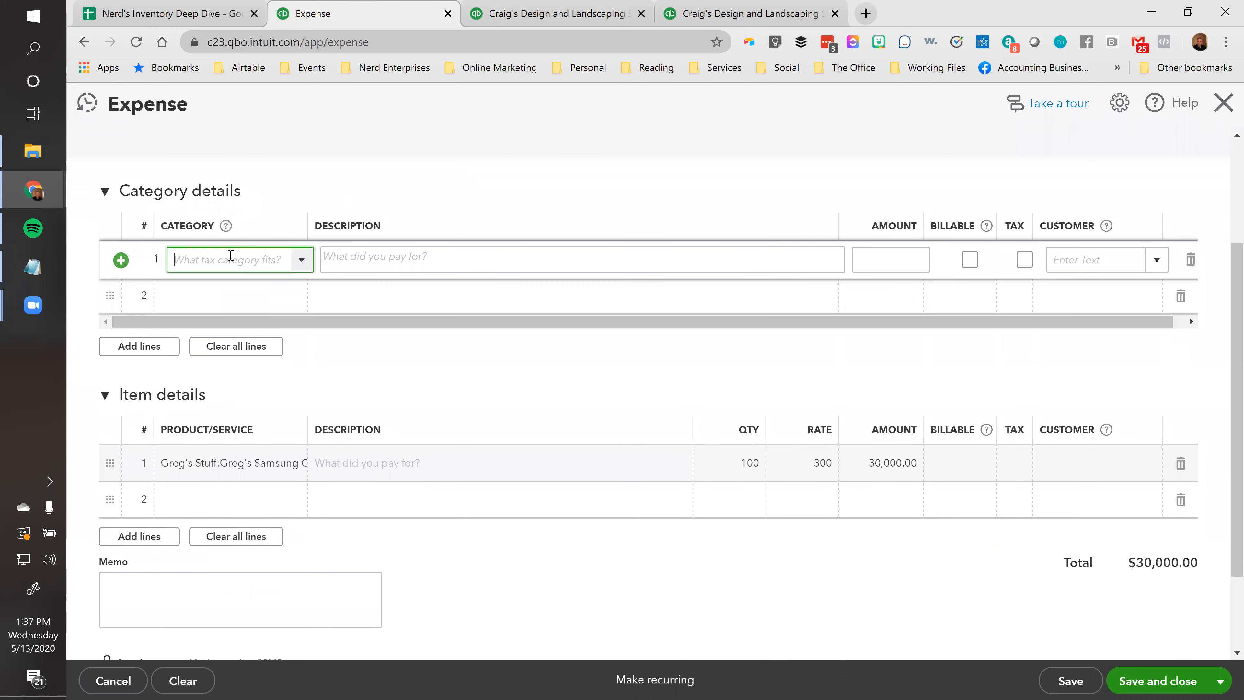
scroll(458, 338, down, 3)
Widen the Product/Service column in the expense's item details to fit the full cell phone item name.
click(289, 354)
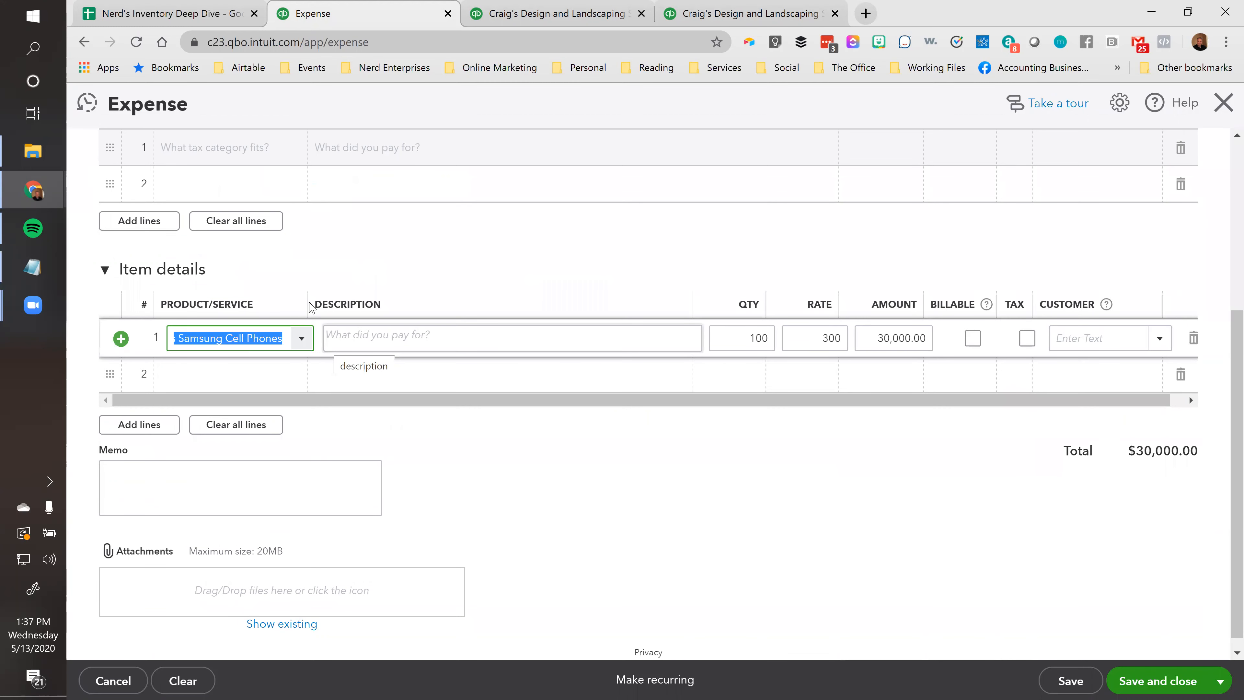
drag(310, 307, 397, 308)
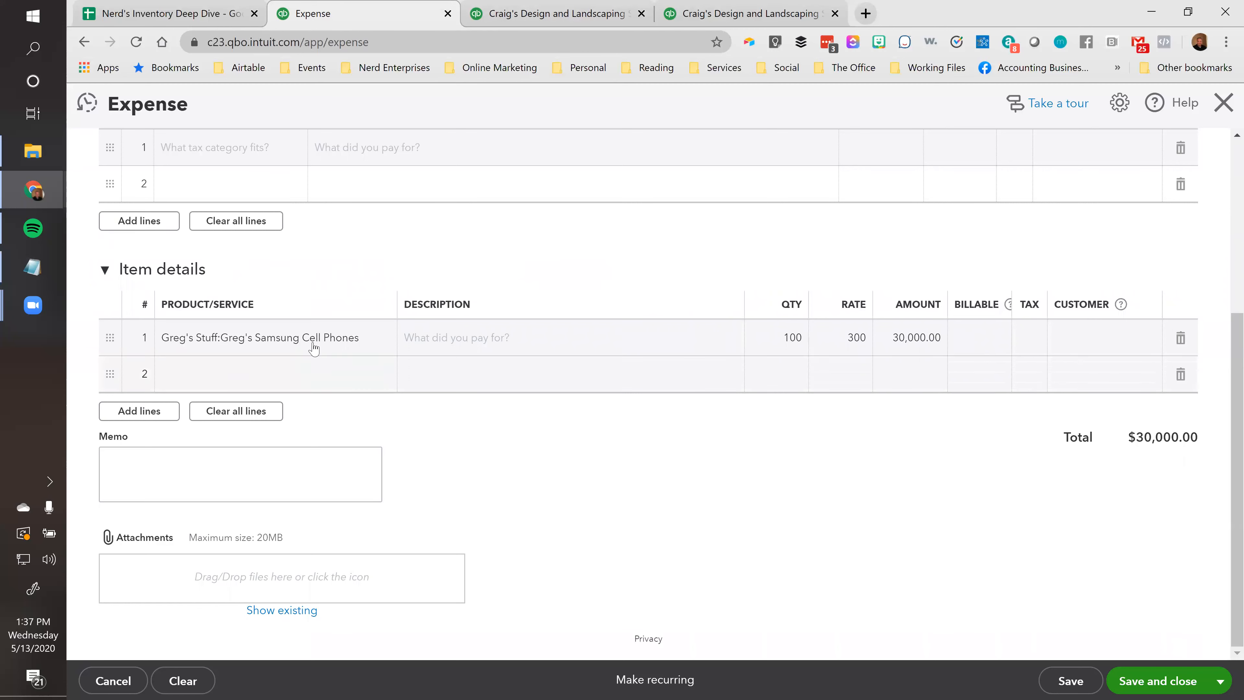
click(301, 344)
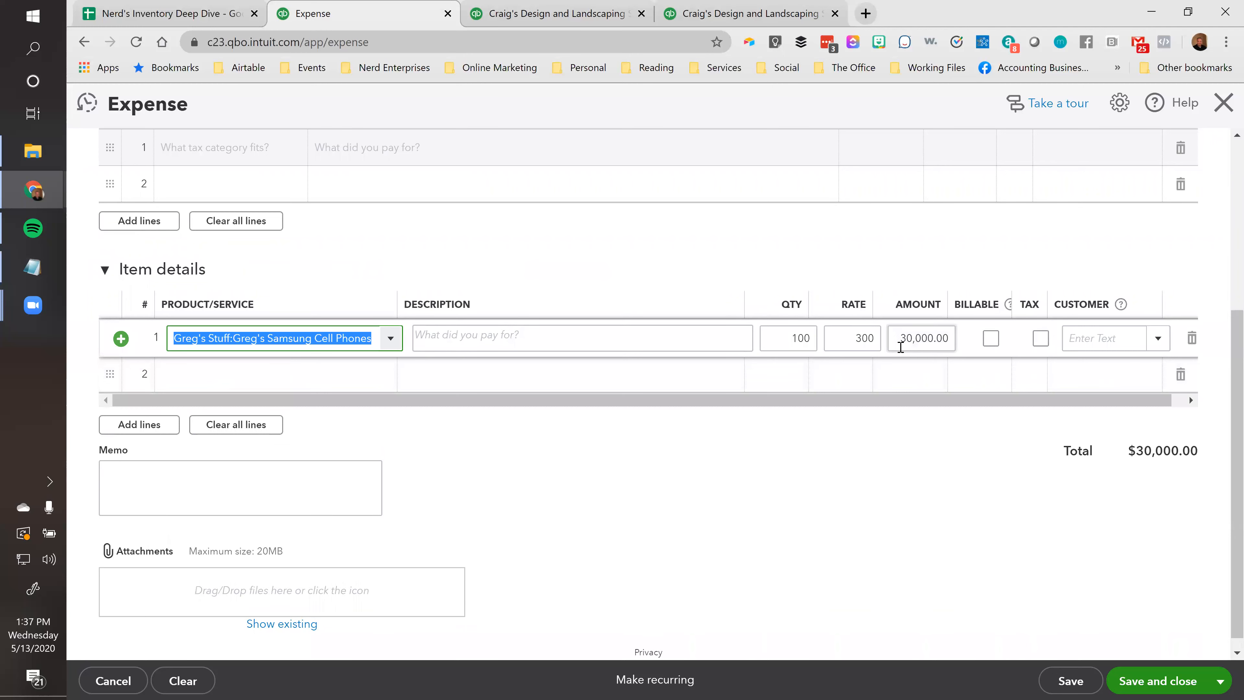
Review the Balance Sheet's current asset balances, and save and close the Samsung expense.
click(594, 12)
scroll(714, 316, down, 1)
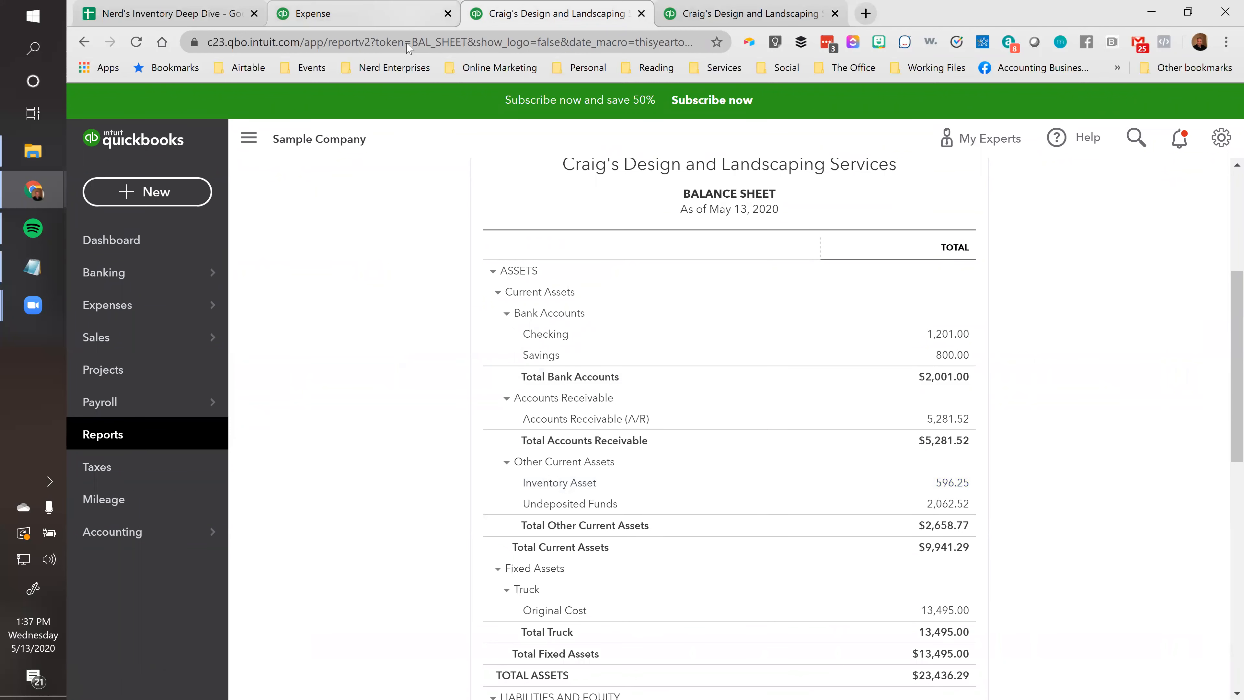
scroll(987, 444, up, 5)
scroll(994, 432, down, 5)
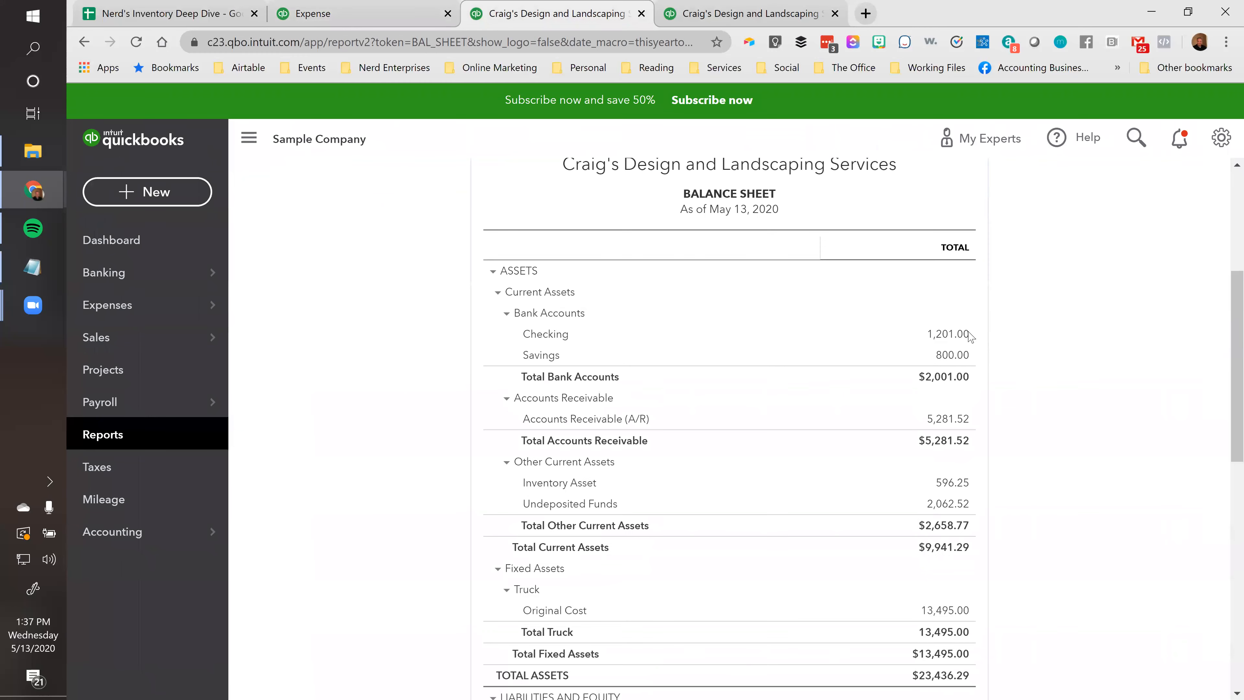
click(309, 14)
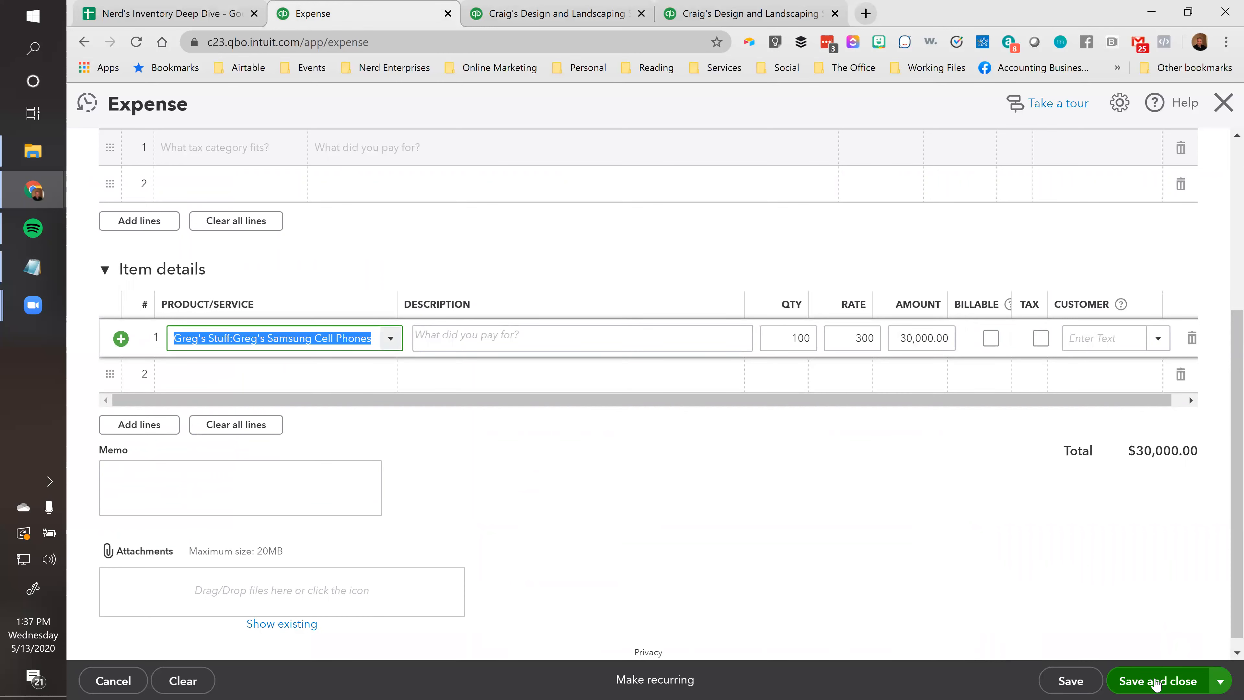
click(1157, 684)
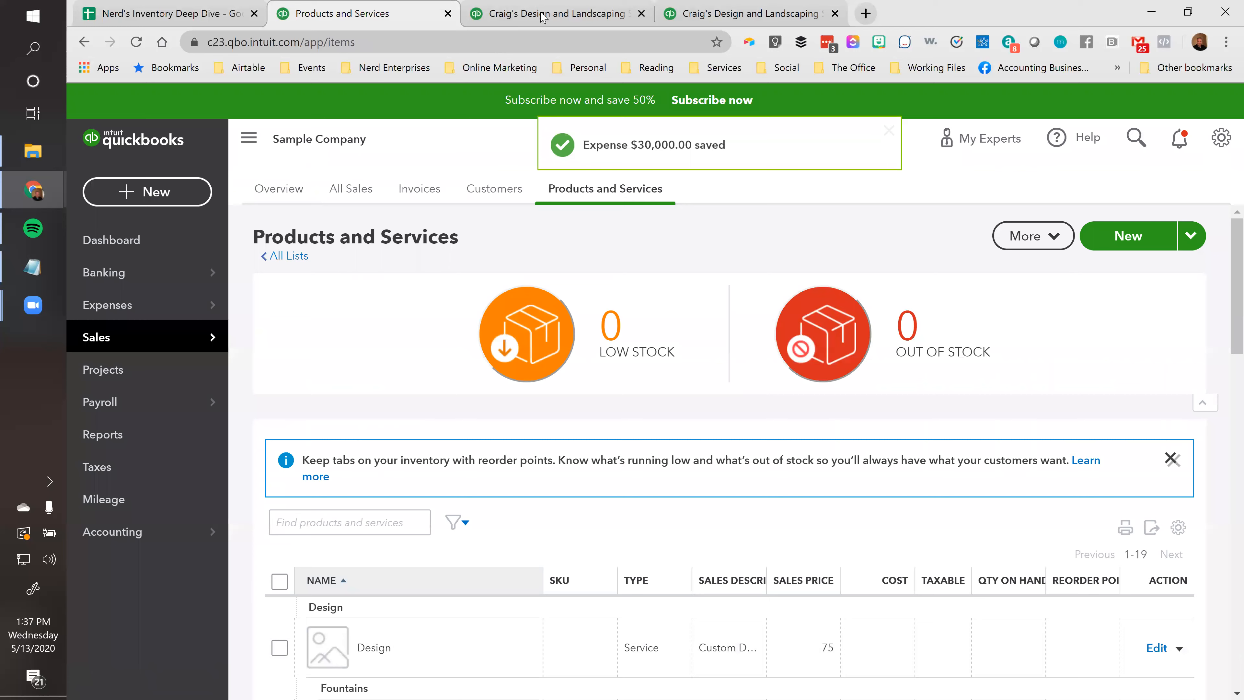
Rerun the Balance Sheet report and examine the checking and Inventory Asset balances.
click(542, 14)
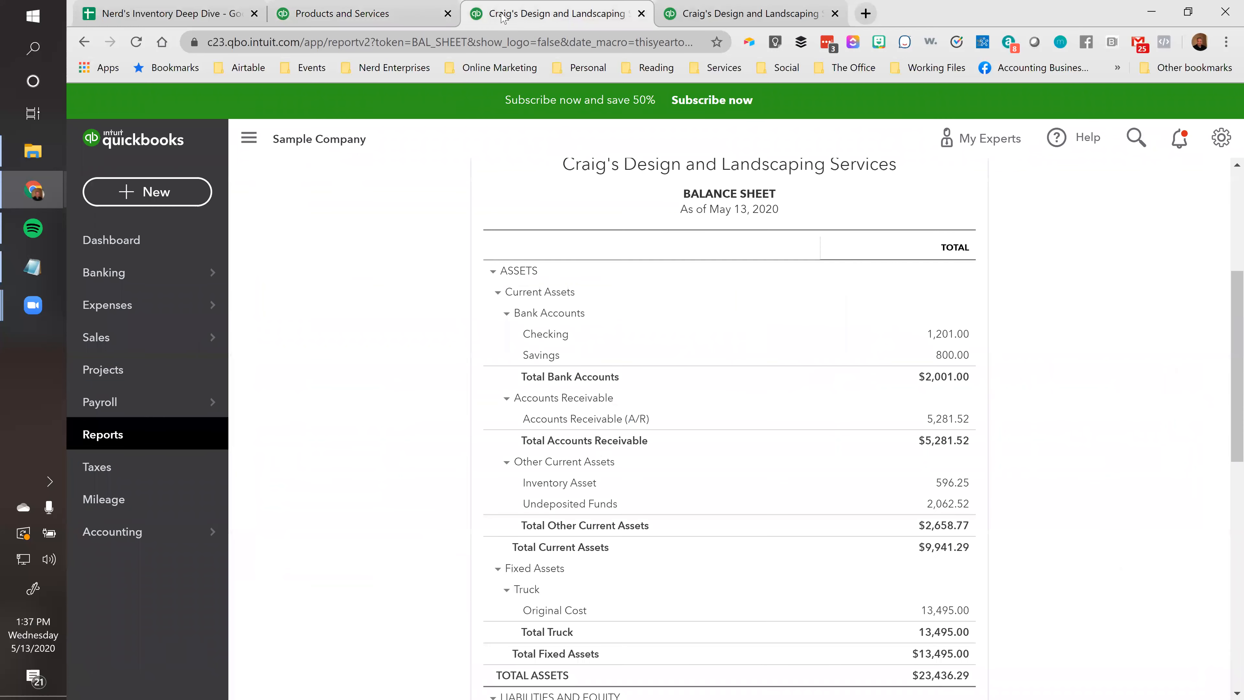
scroll(692, 214, up, 5)
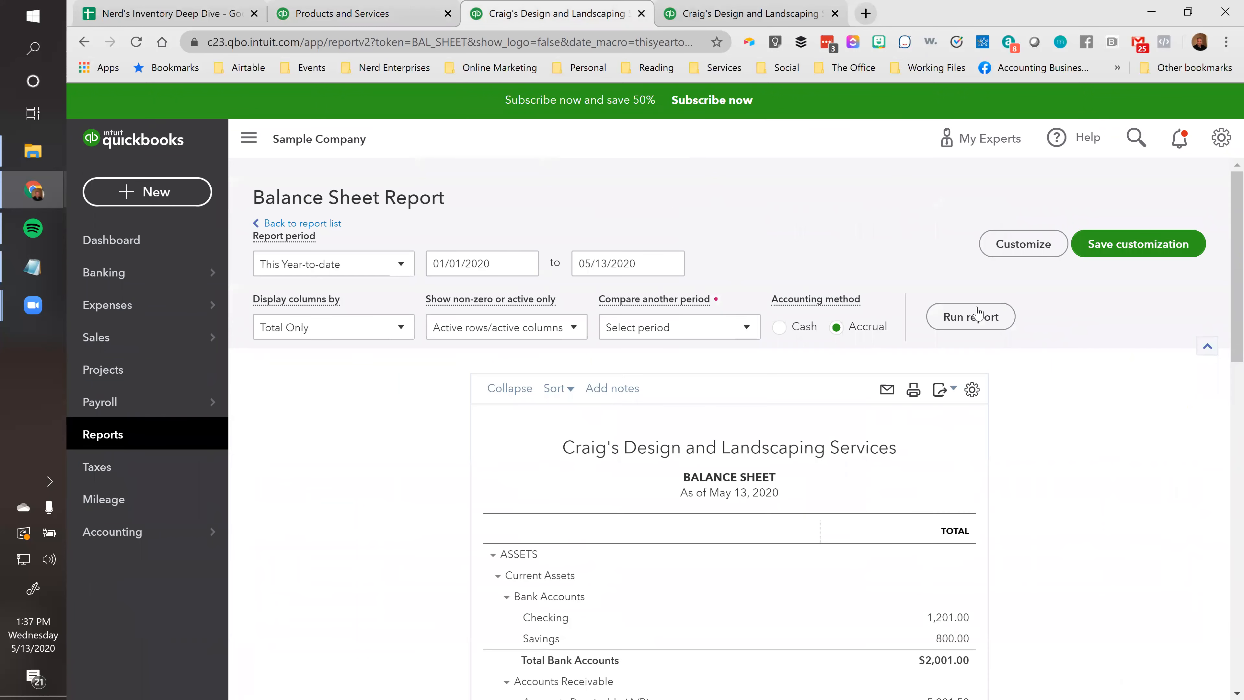
click(976, 318)
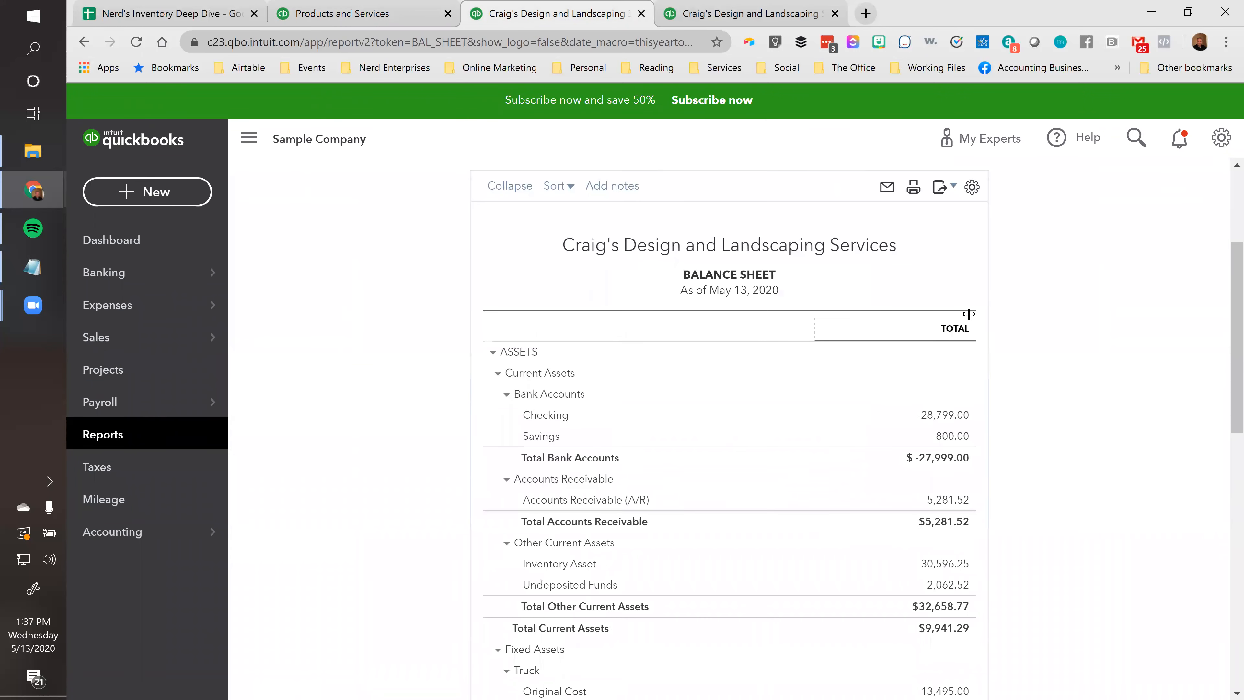
scroll(902, 350, down, 2)
scroll(959, 334, down, 4)
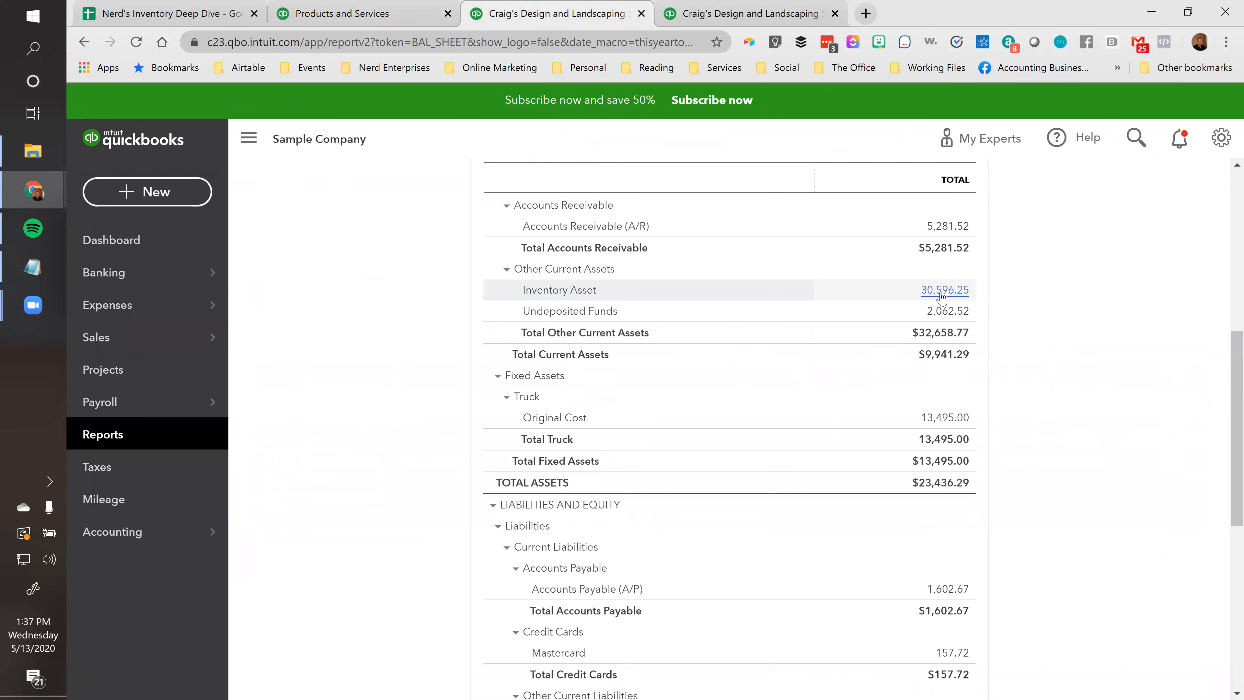
Look up the spreadsheet's second Samsung purchase and copy the saved 05/01/2020 Samsung expense from the recent transactions.
click(162, 15)
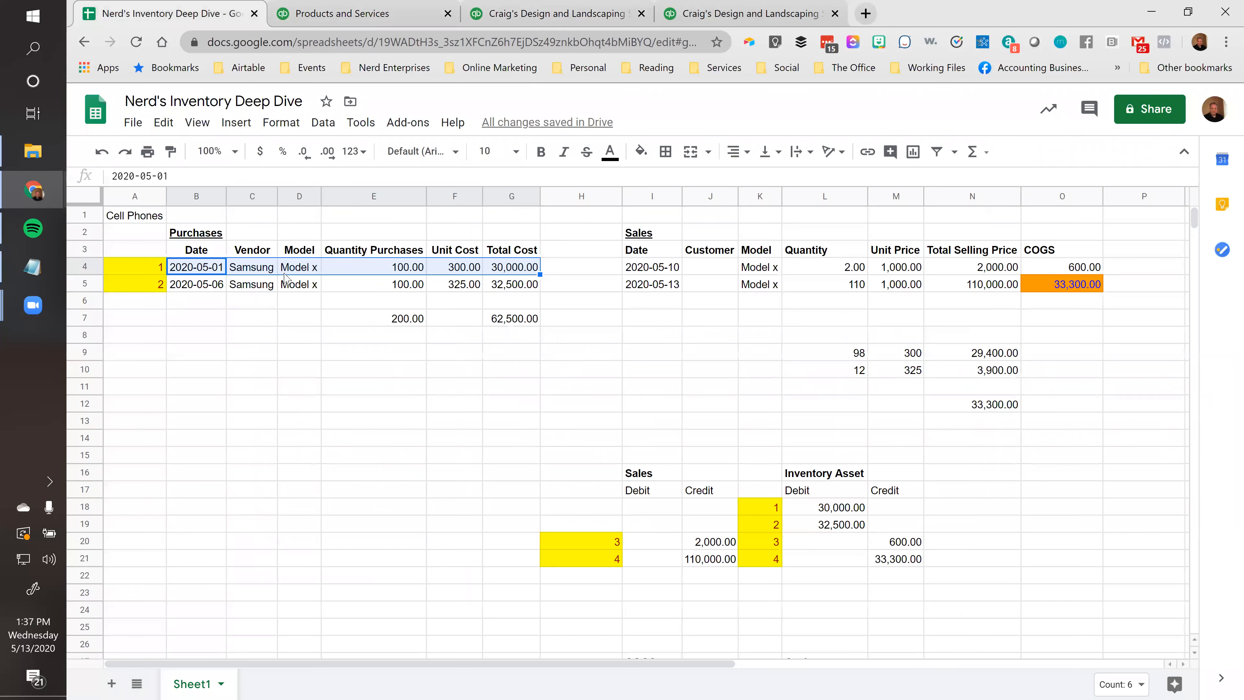
drag(203, 290, 514, 290)
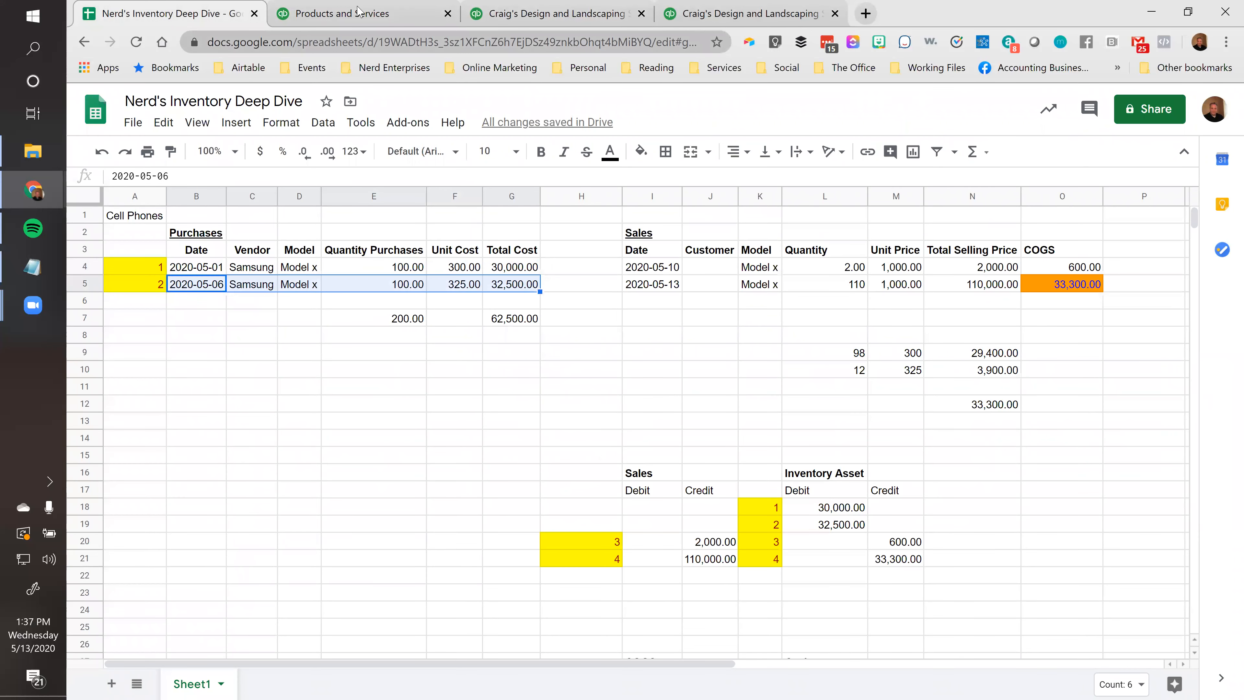
click(331, 13)
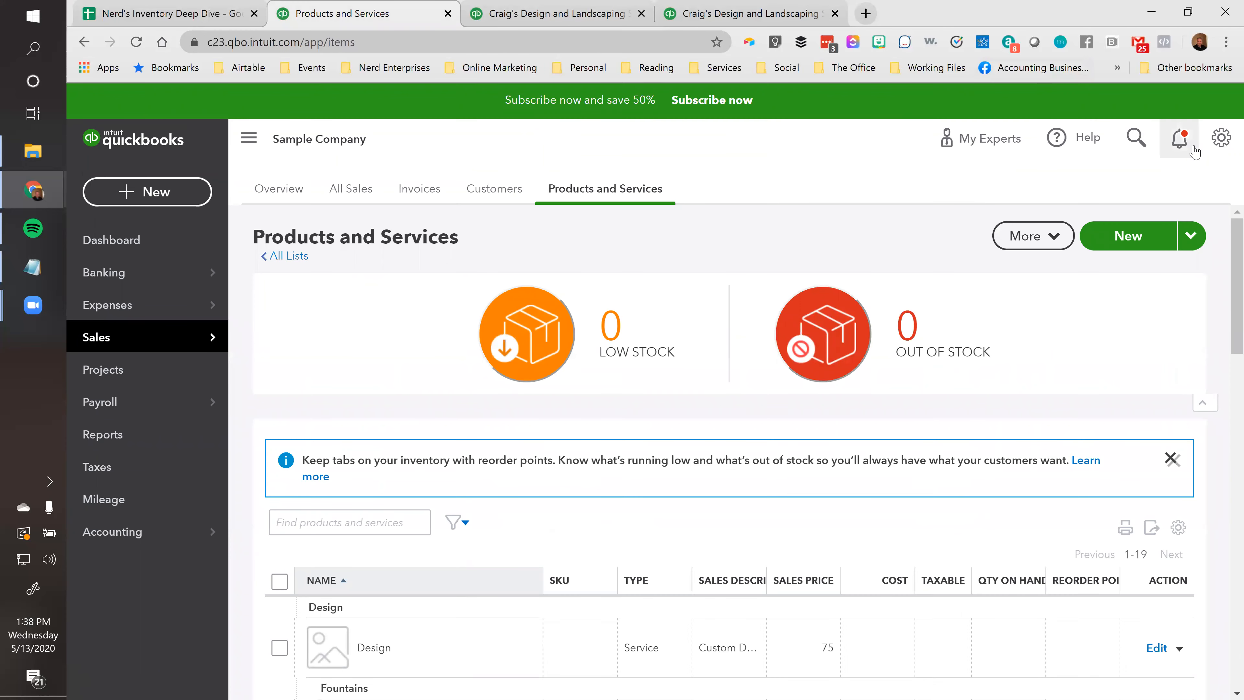
click(1137, 143)
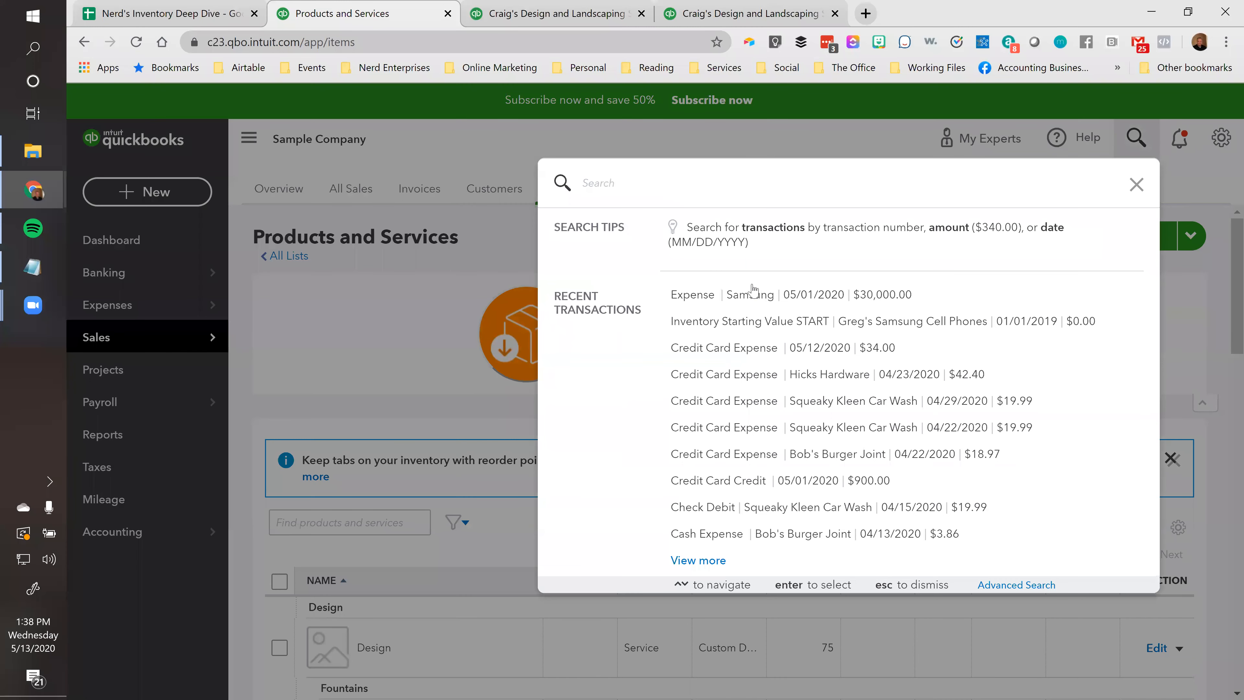
click(766, 299)
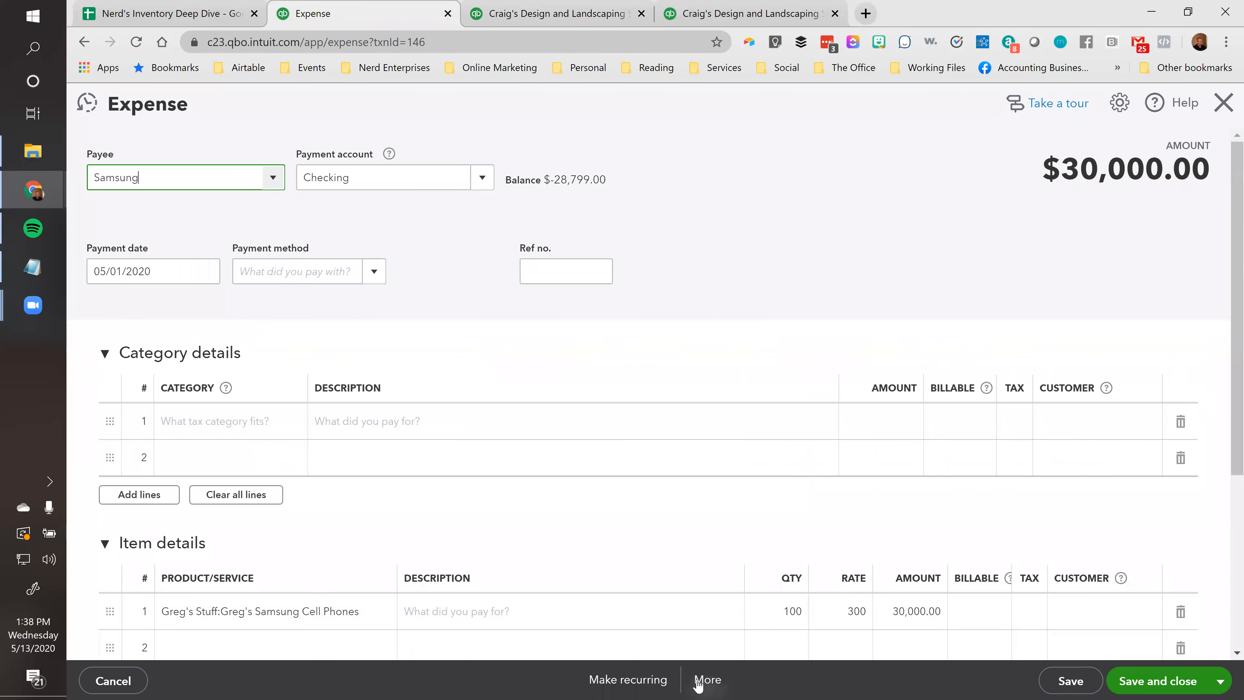
click(701, 681)
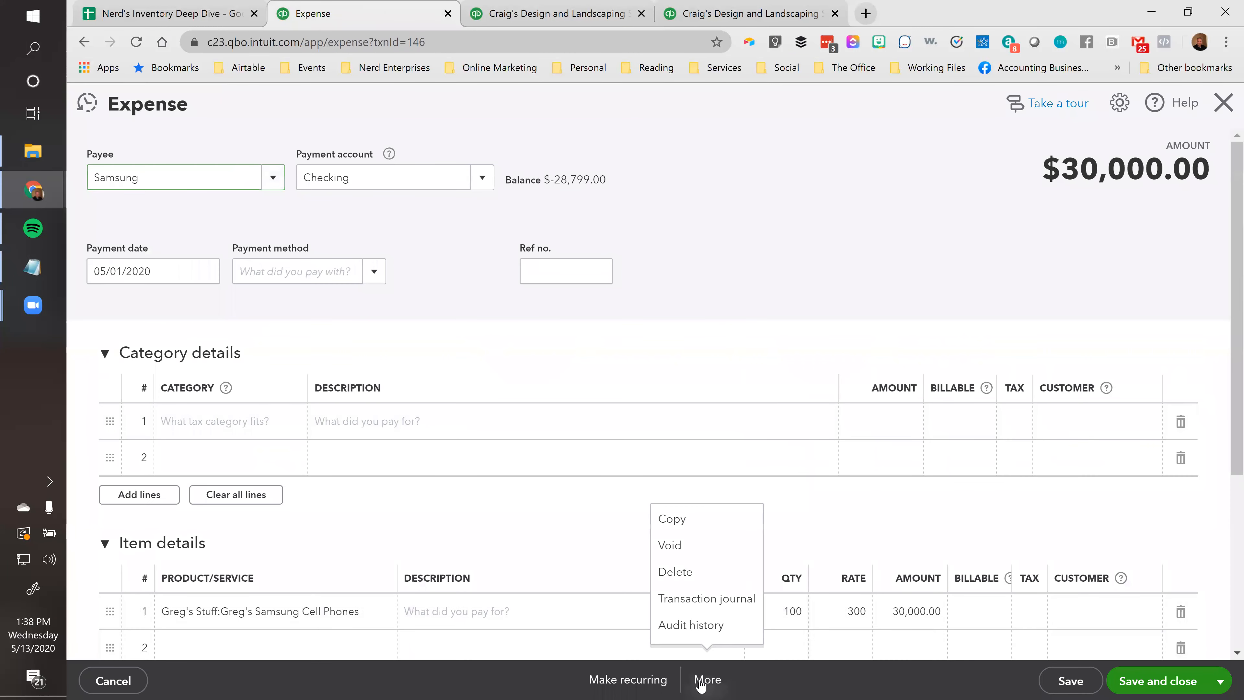
click(670, 518)
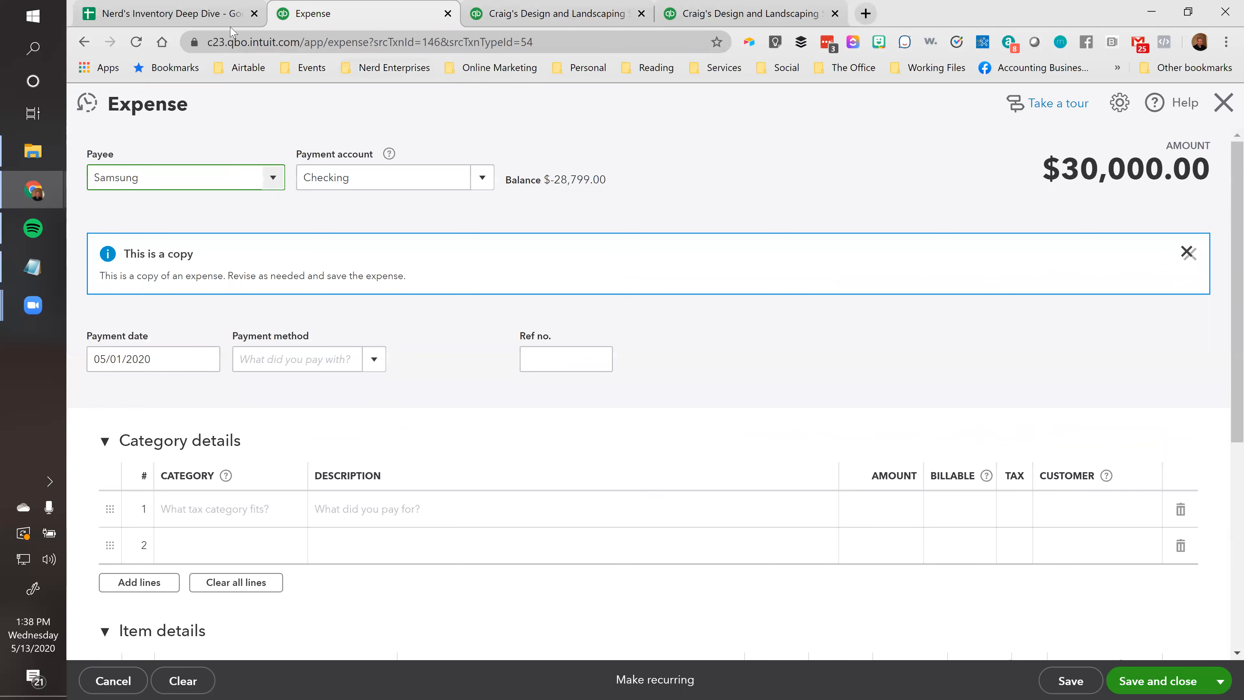
Set the copied expense's payment date to 05/06/2020, matching the second purchase in the spreadsheet.
click(166, 14)
click(338, 13)
click(206, 359)
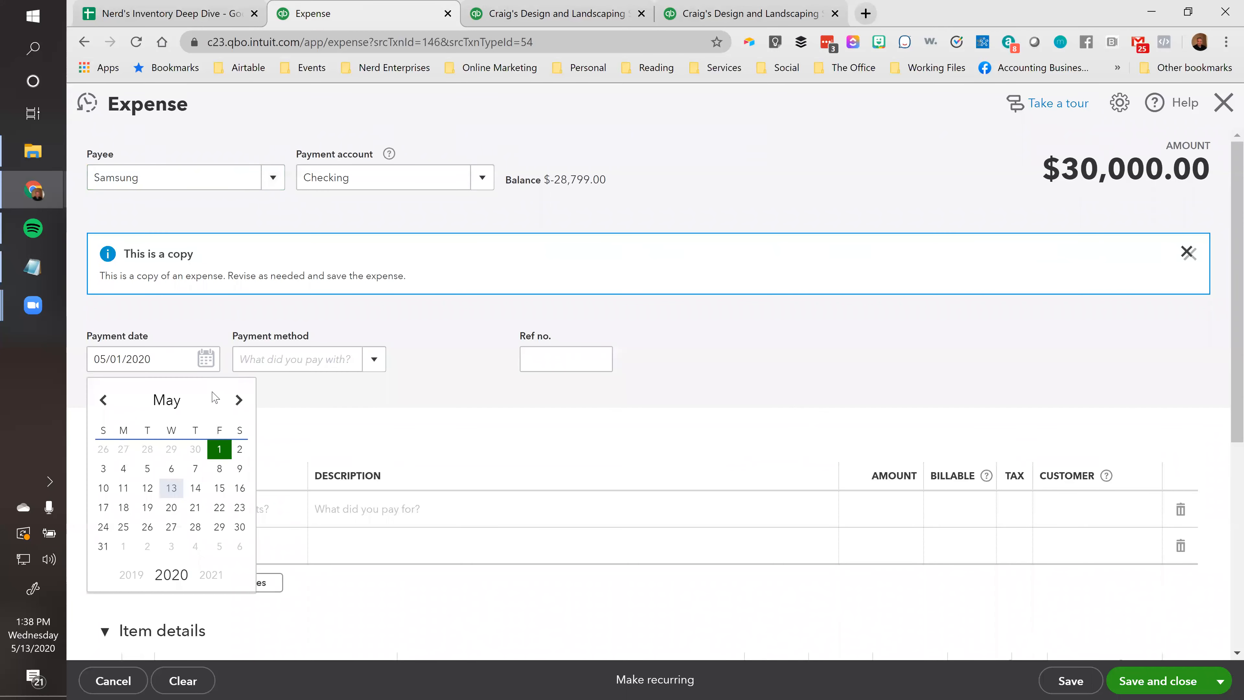
click(171, 469)
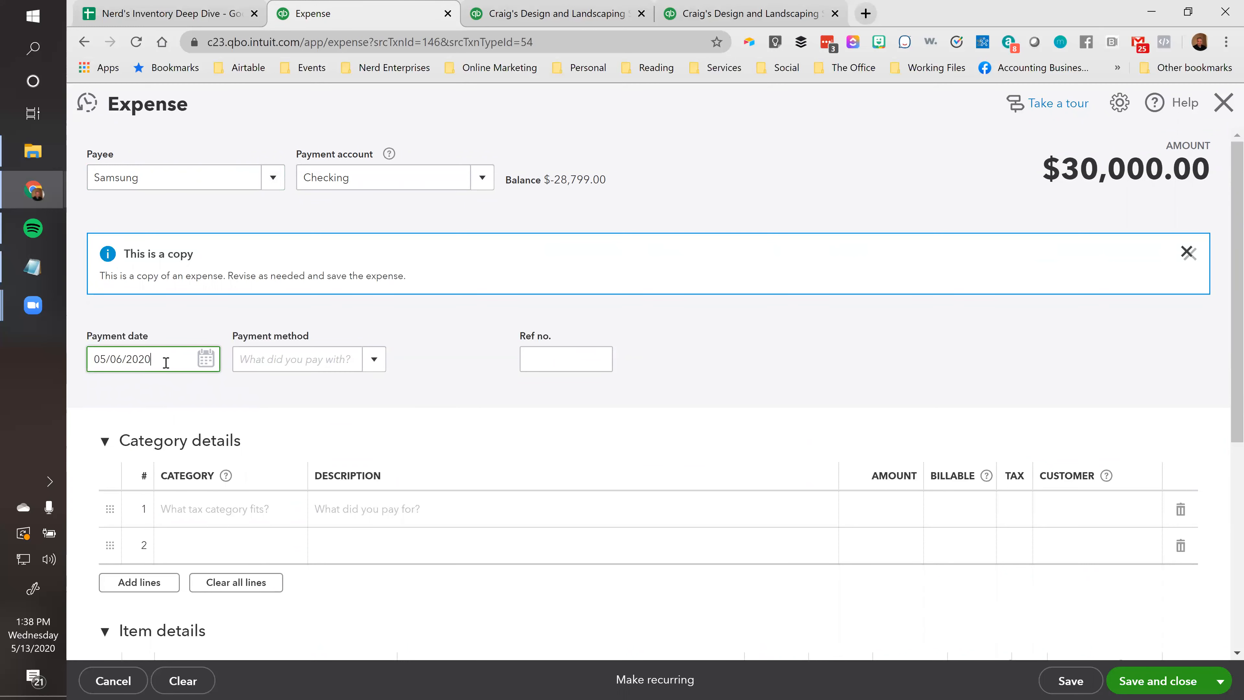
scroll(160, 364, down, 1)
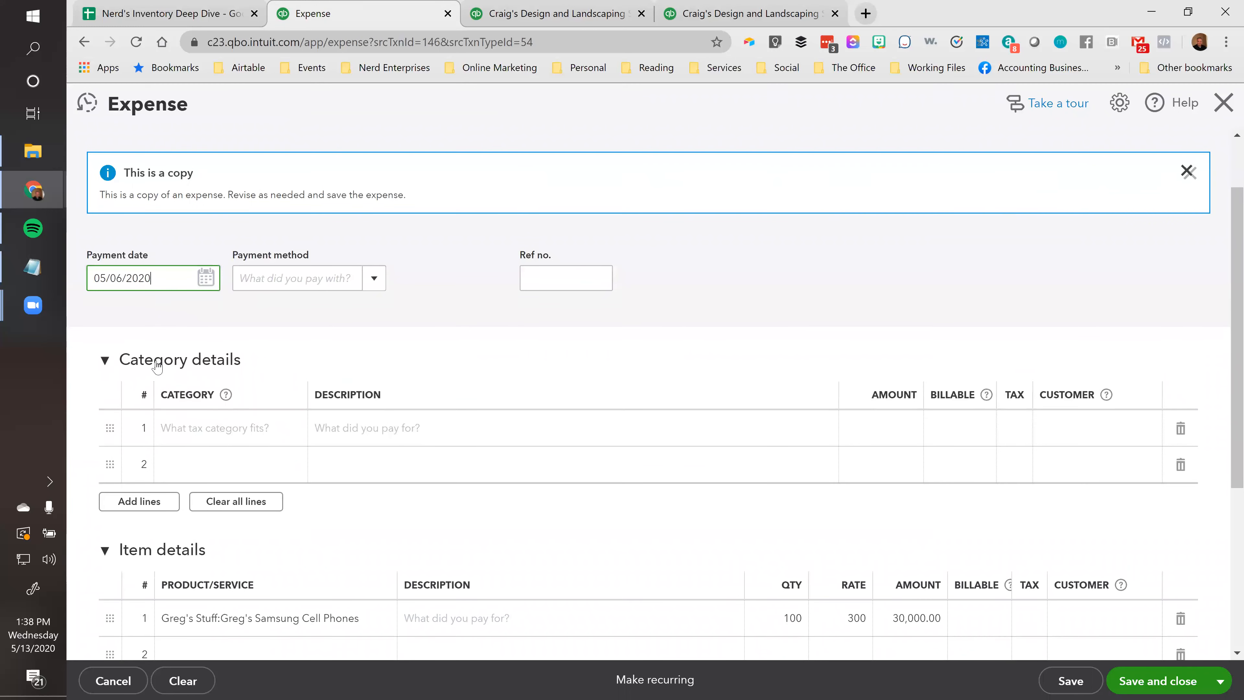
triple_click(156, 278)
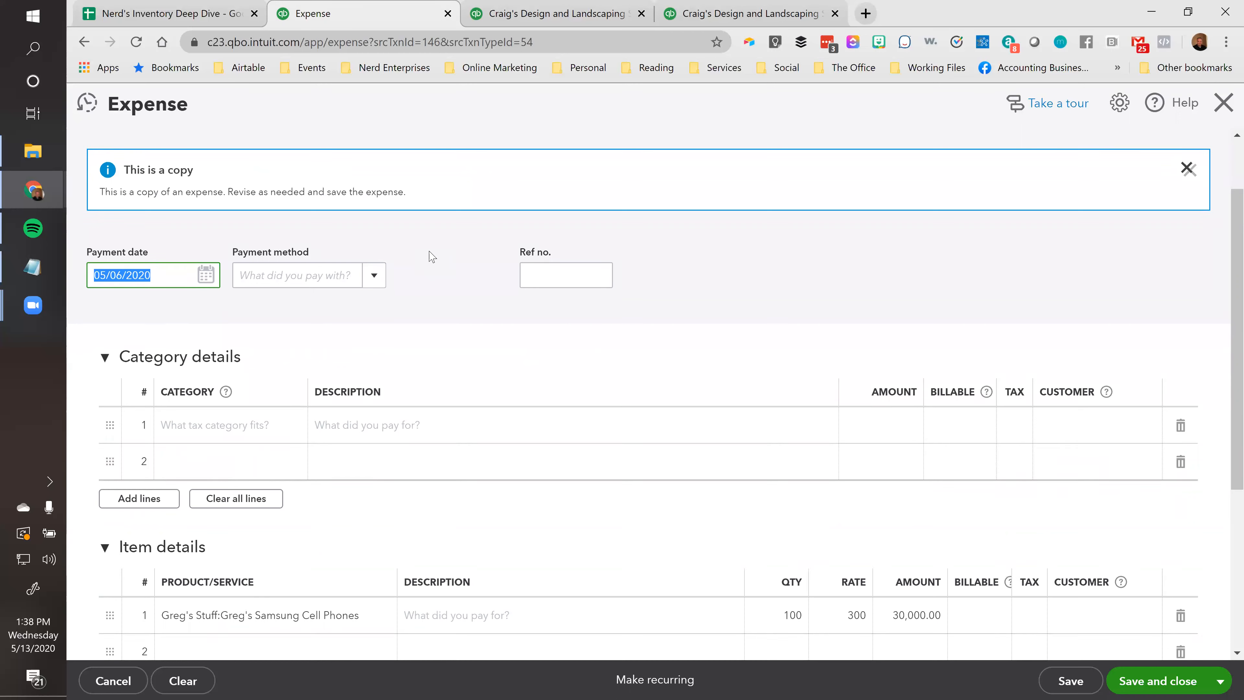
scroll(431, 256, down, 3)
scroll(357, 300, up, 3)
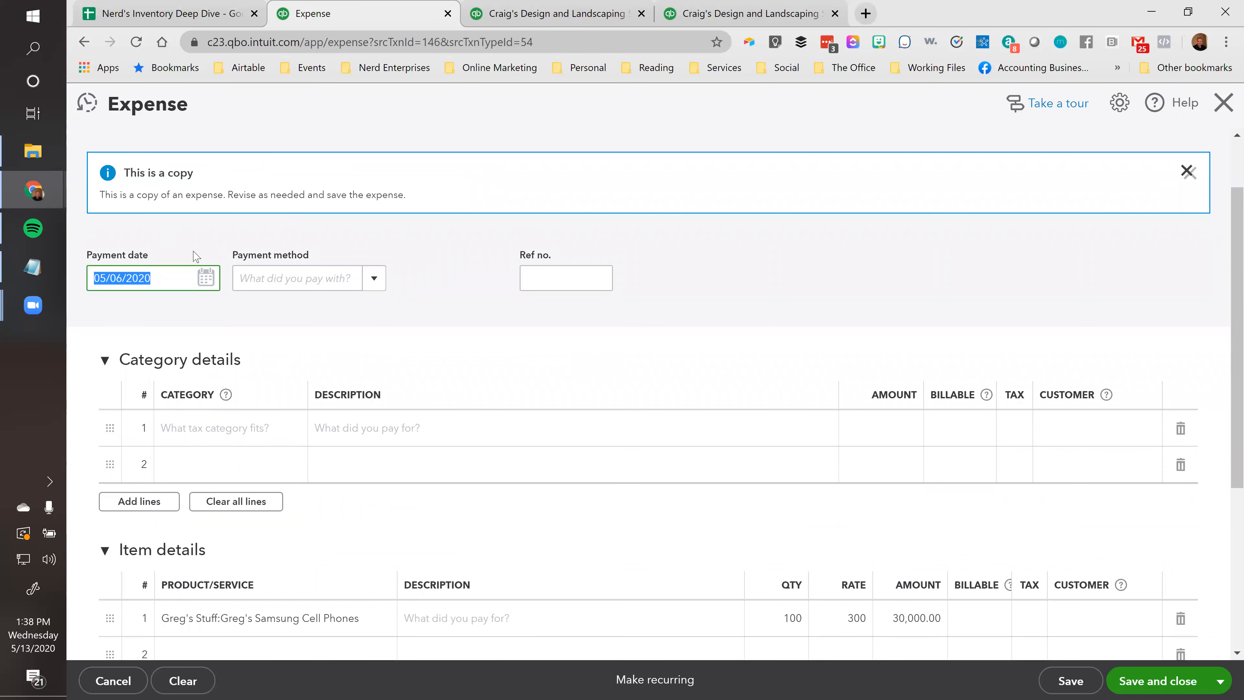
click(173, 278)
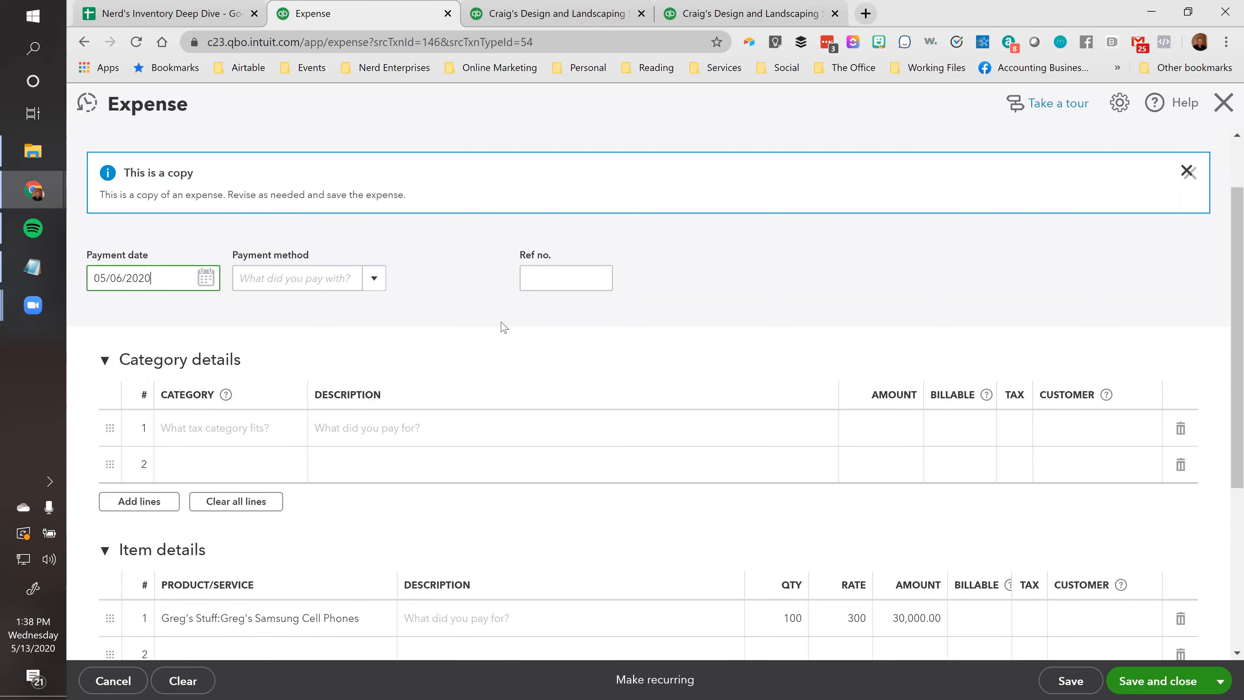
Set the copied expense's Samsung cell phone rate to 325, matching the spreadsheet's second unit cost, and save and close the expense.
scroll(504, 327, down, 5)
scroll(539, 343, up, 3)
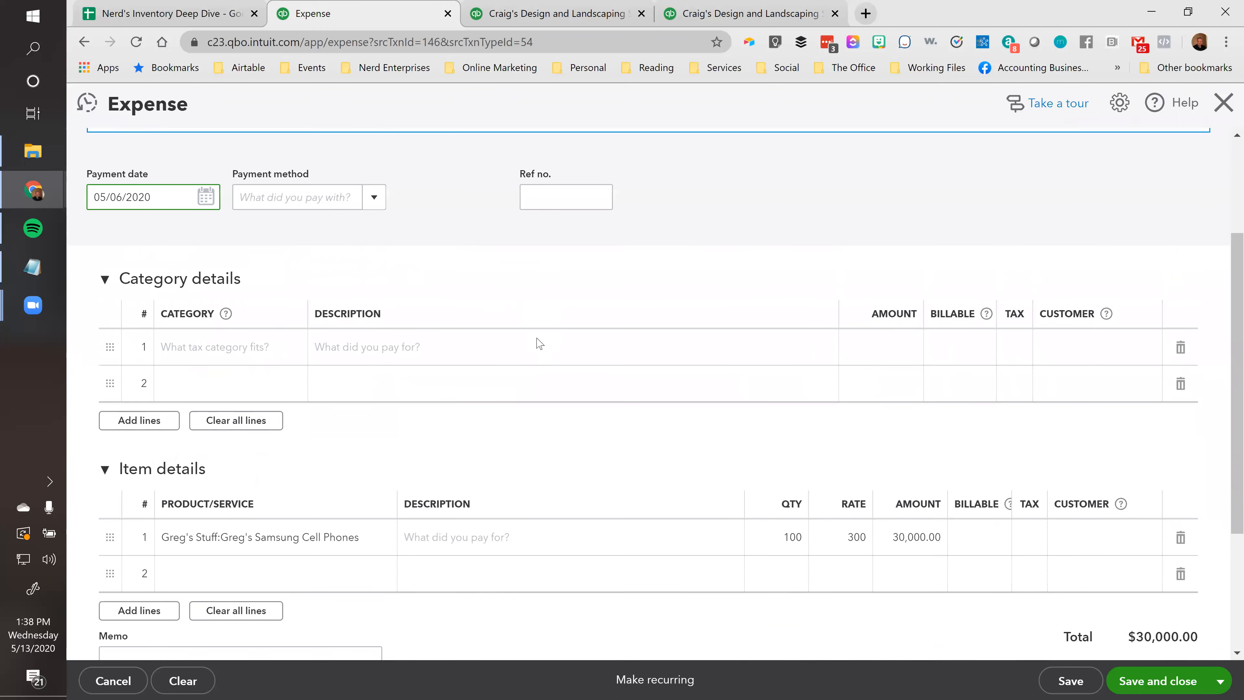
scroll(539, 343, down, 2)
click(263, 13)
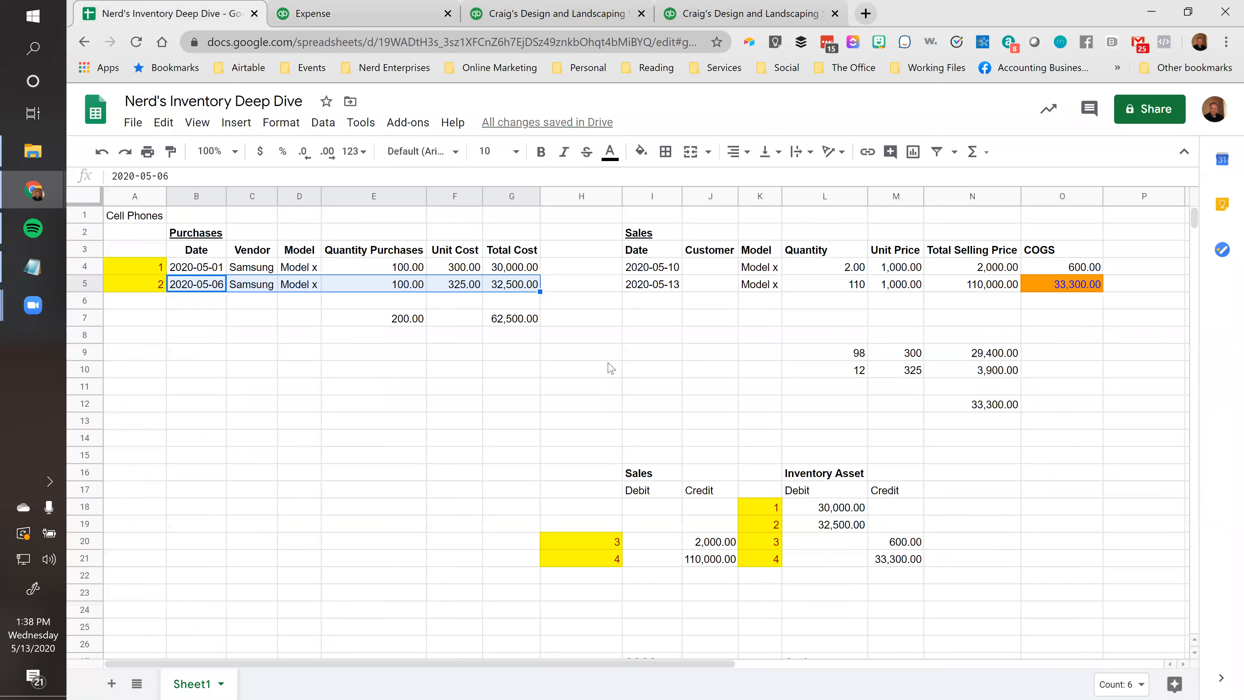
click(455, 290)
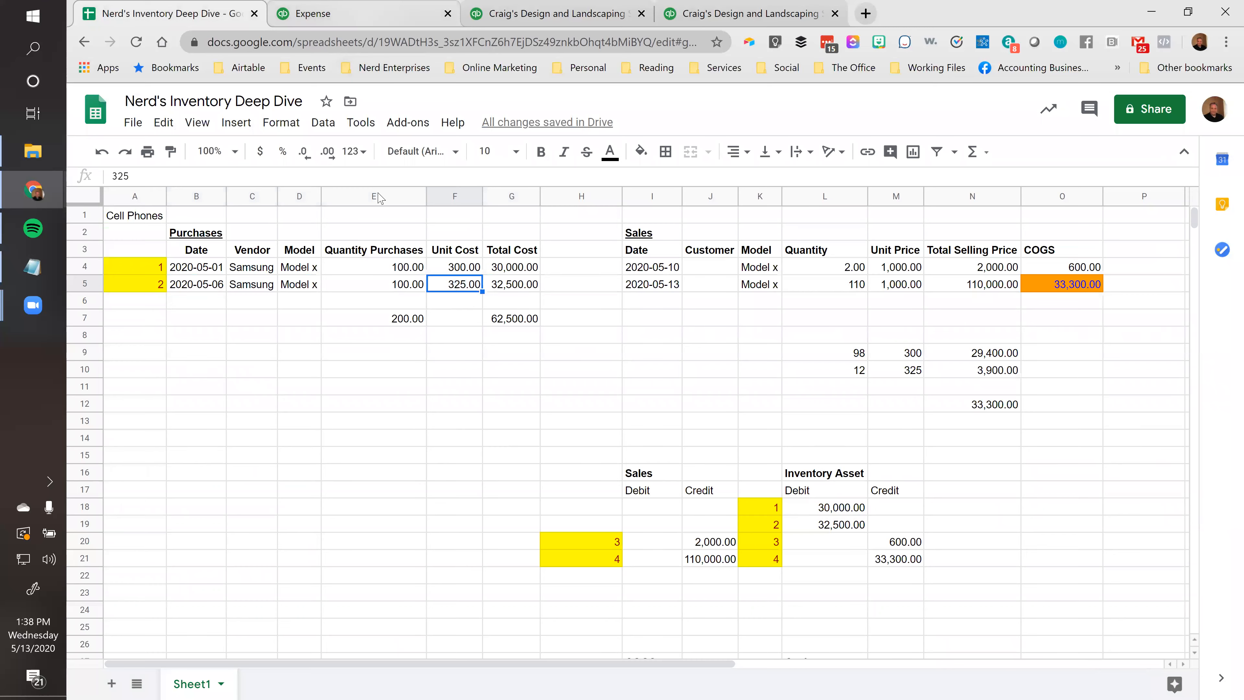
click(362, 13)
click(835, 472)
text(325)
key(Tab)
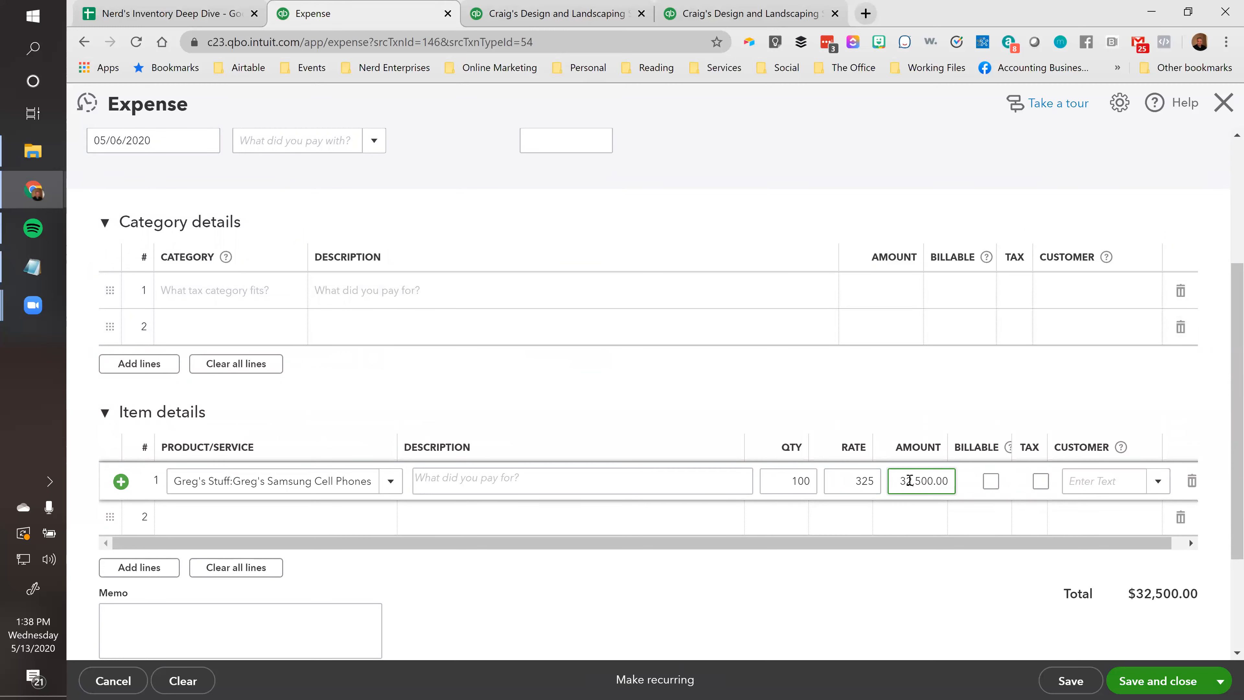
click(352, 403)
scroll(390, 385, up, 5)
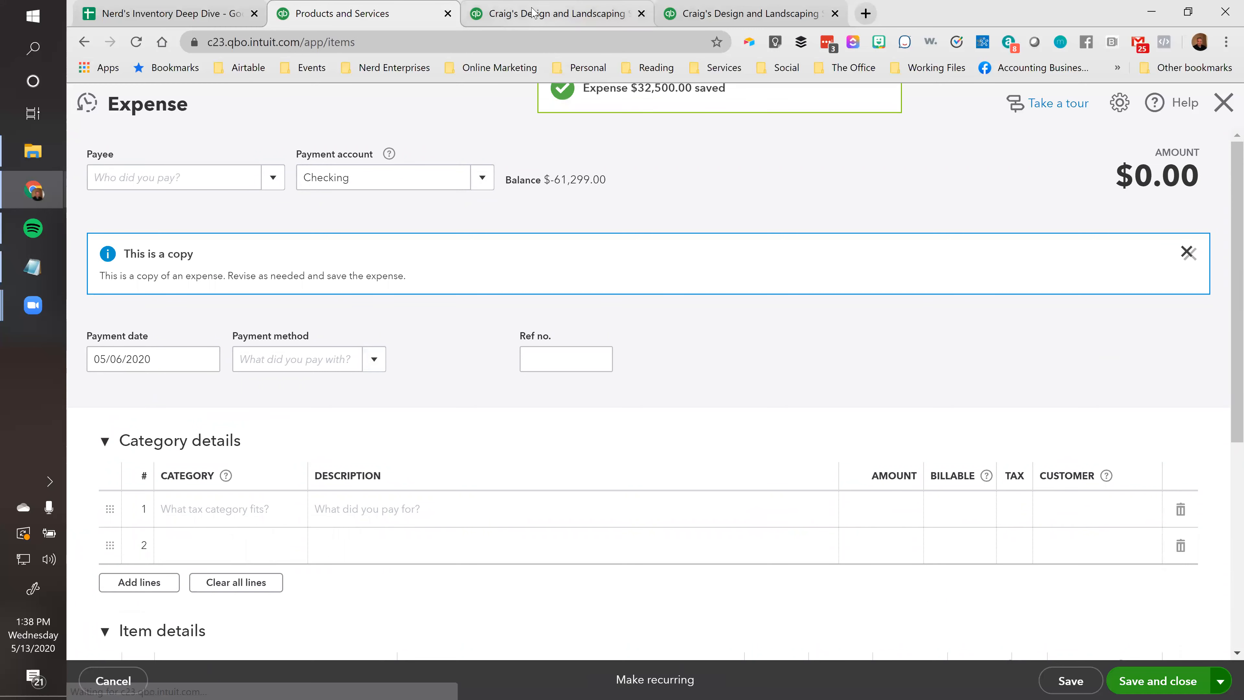
Rerun the Balance Sheet report and compare its Inventory Asset balance with the spreadsheet's total purchase cost.
click(549, 14)
click(971, 276)
scroll(980, 255, down, 4)
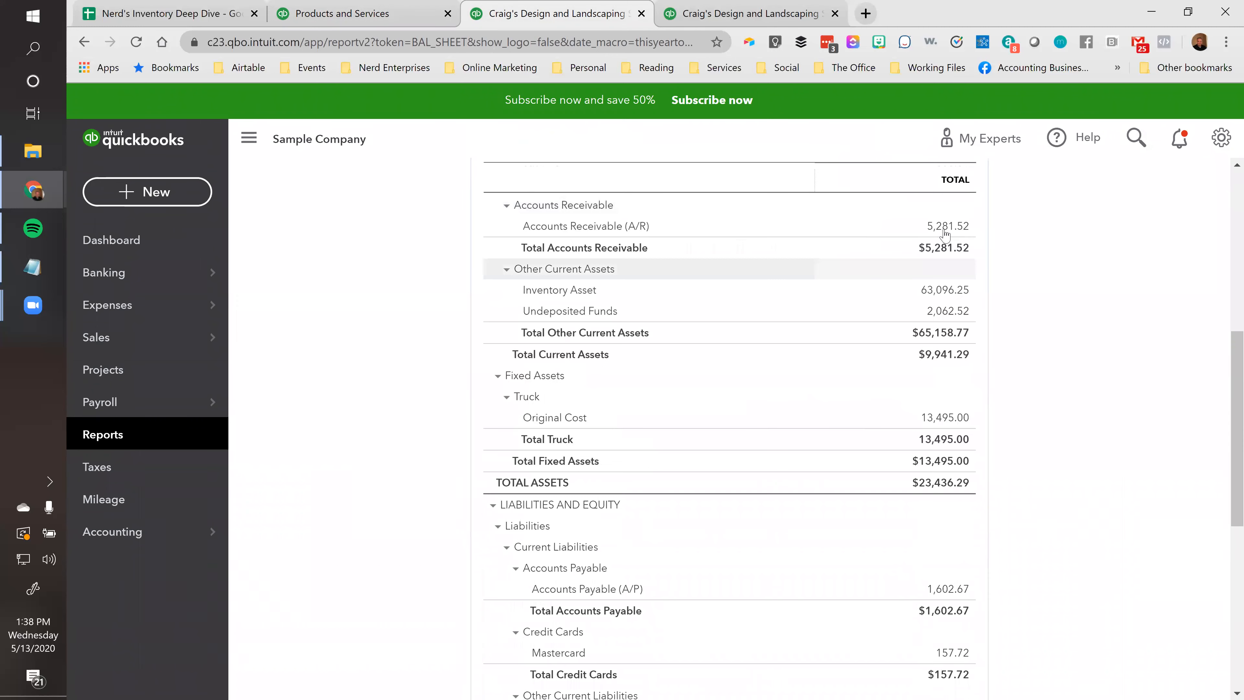
scroll(1049, 363, up, 3)
scroll(1048, 363, down, 4)
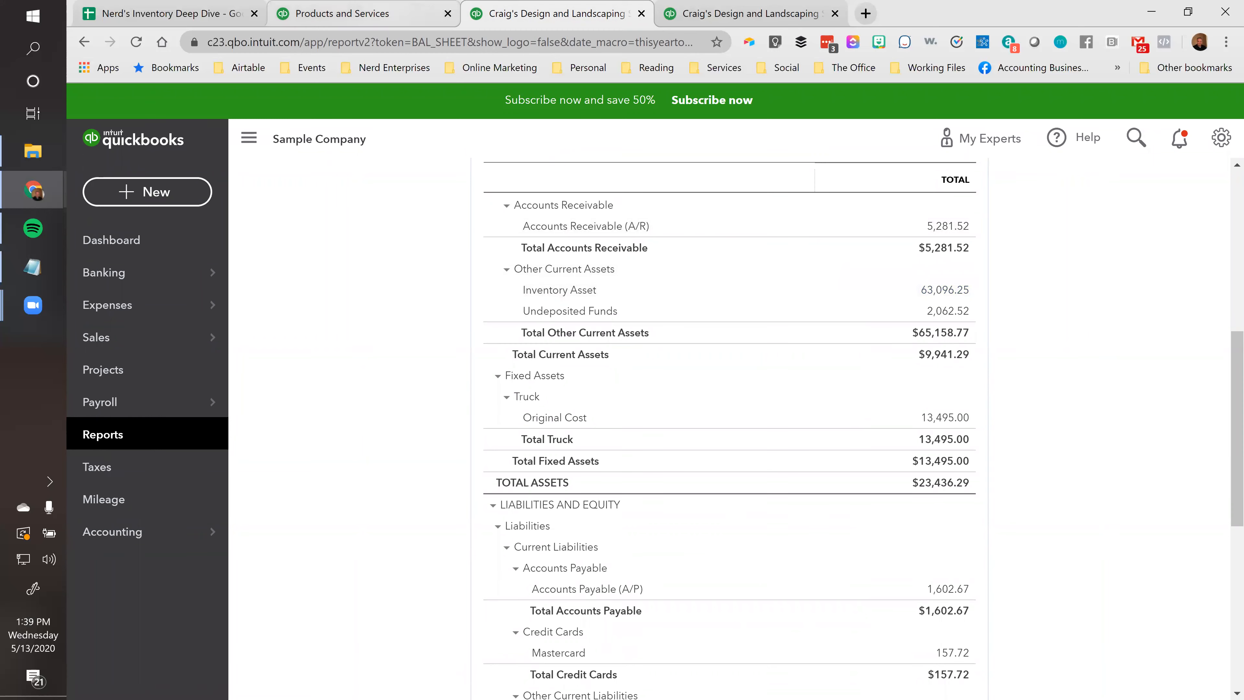
click(210, 10)
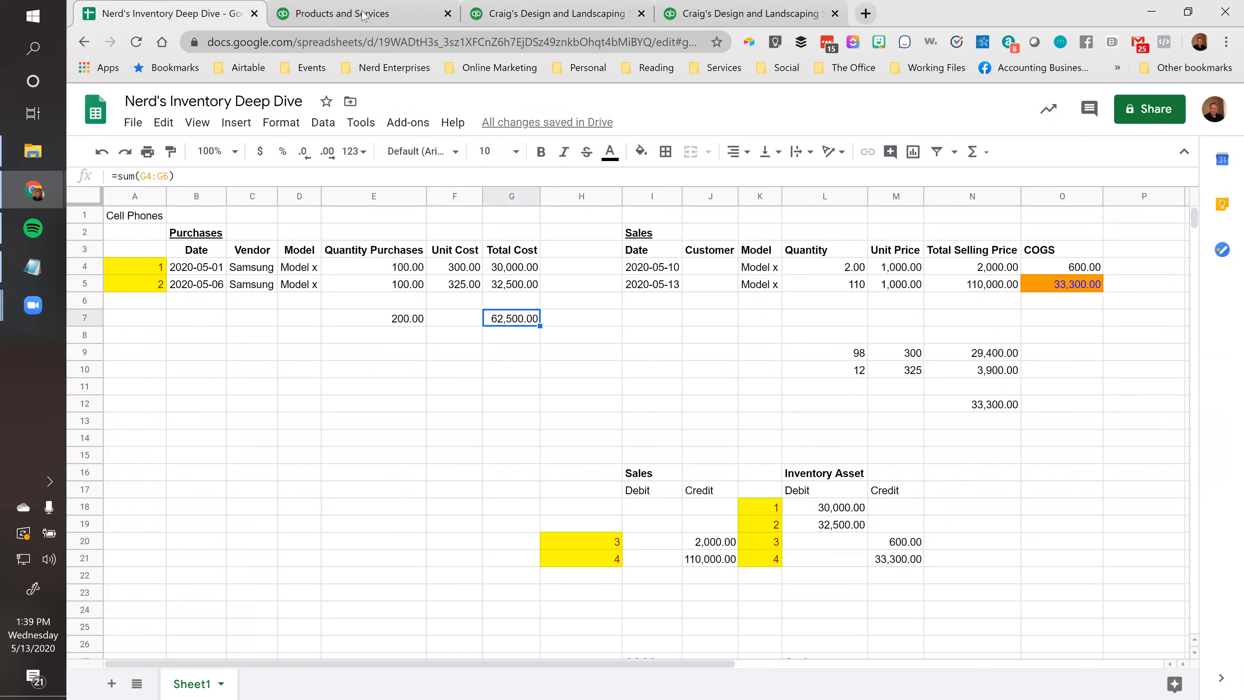
click(516, 18)
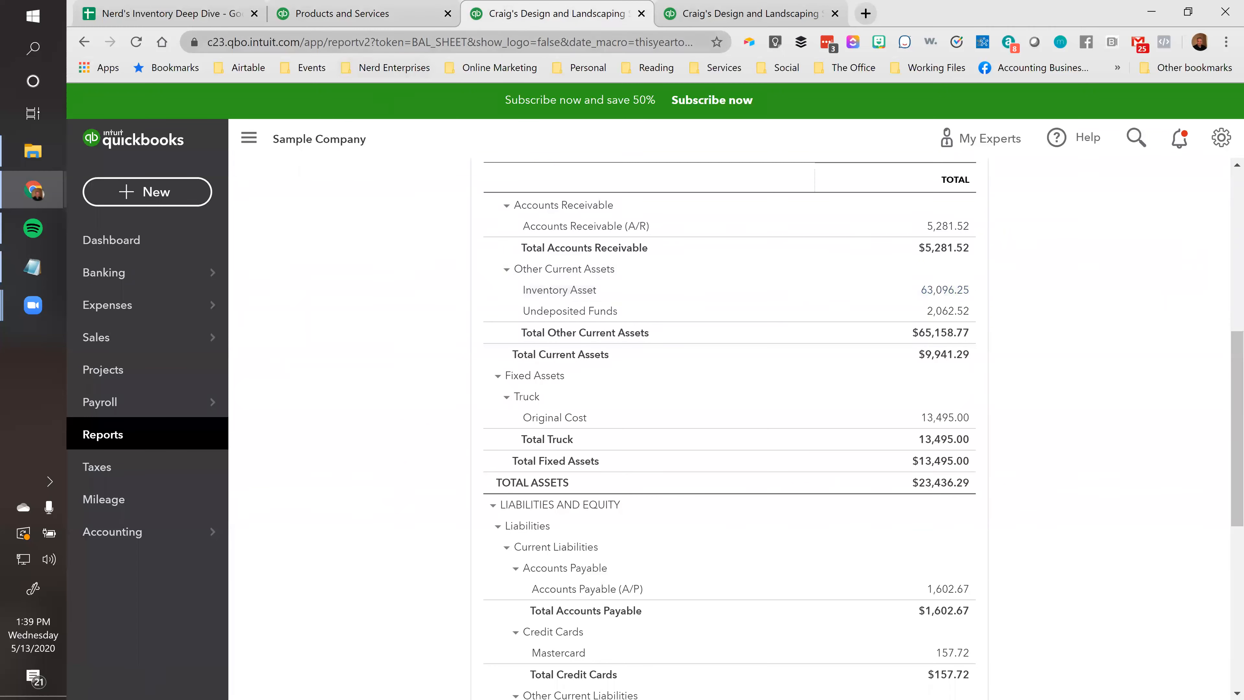
Rerun the Profit and Loss report and review its income and Cost of Goods Sold sections.
click(739, 10)
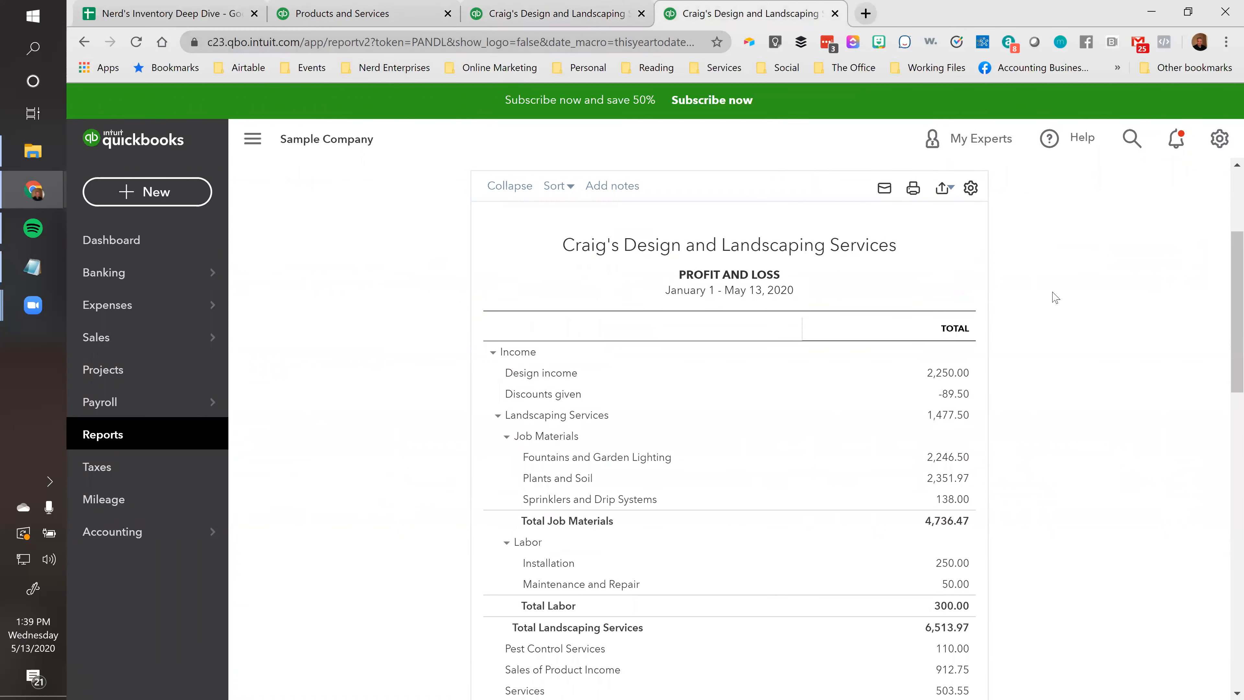
click(967, 316)
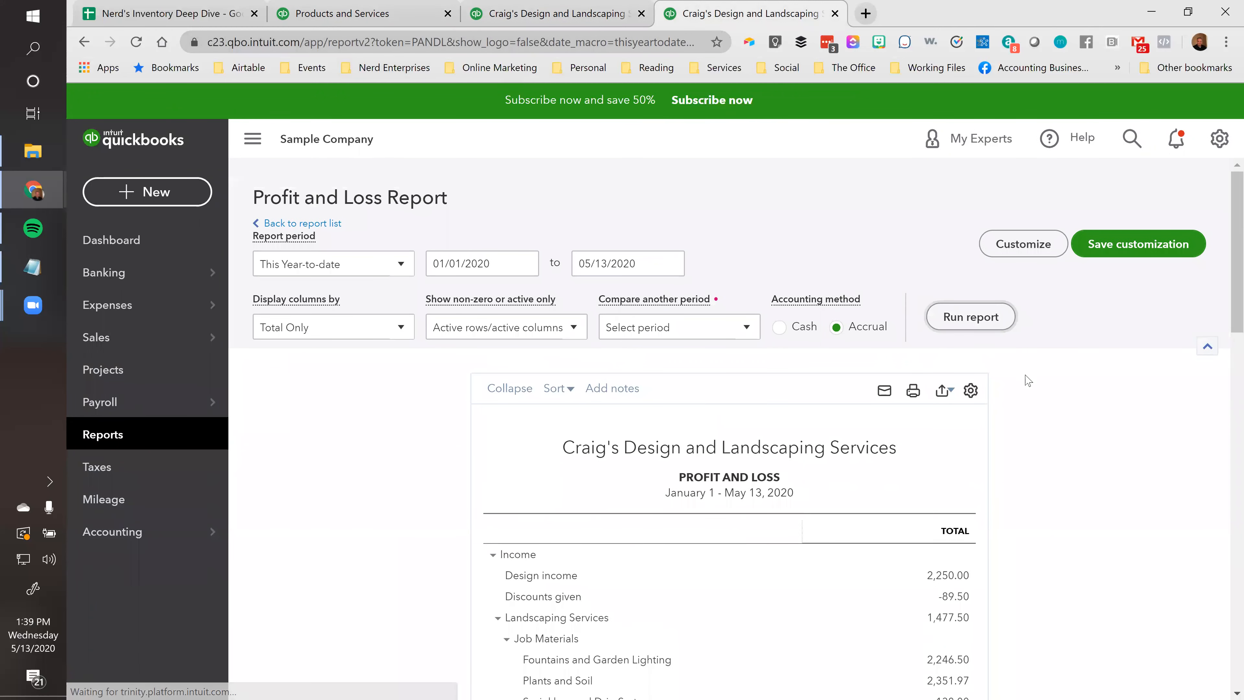
scroll(1024, 380, down, 8)
scroll(1020, 373, up, 2)
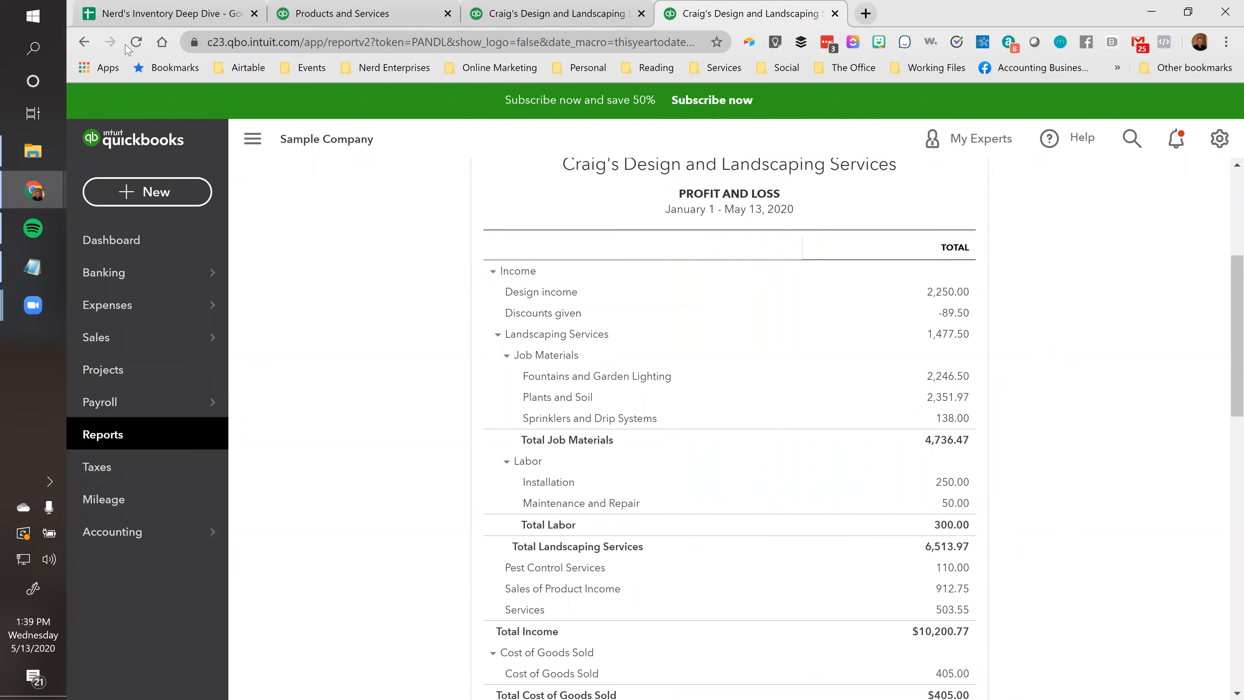
Return to the Balance Sheet and examine the checking and other current asset balances.
click(504, 13)
scroll(868, 301, up, 1)
scroll(868, 301, up, 5)
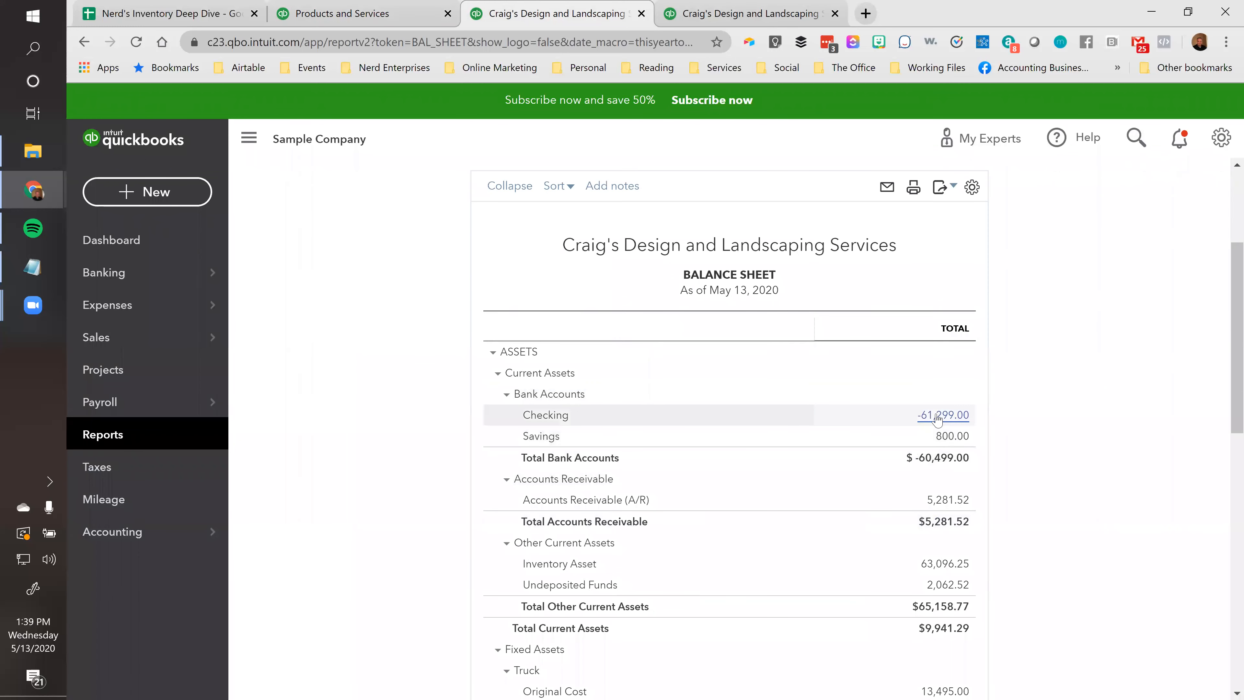
scroll(937, 419, down, 3)
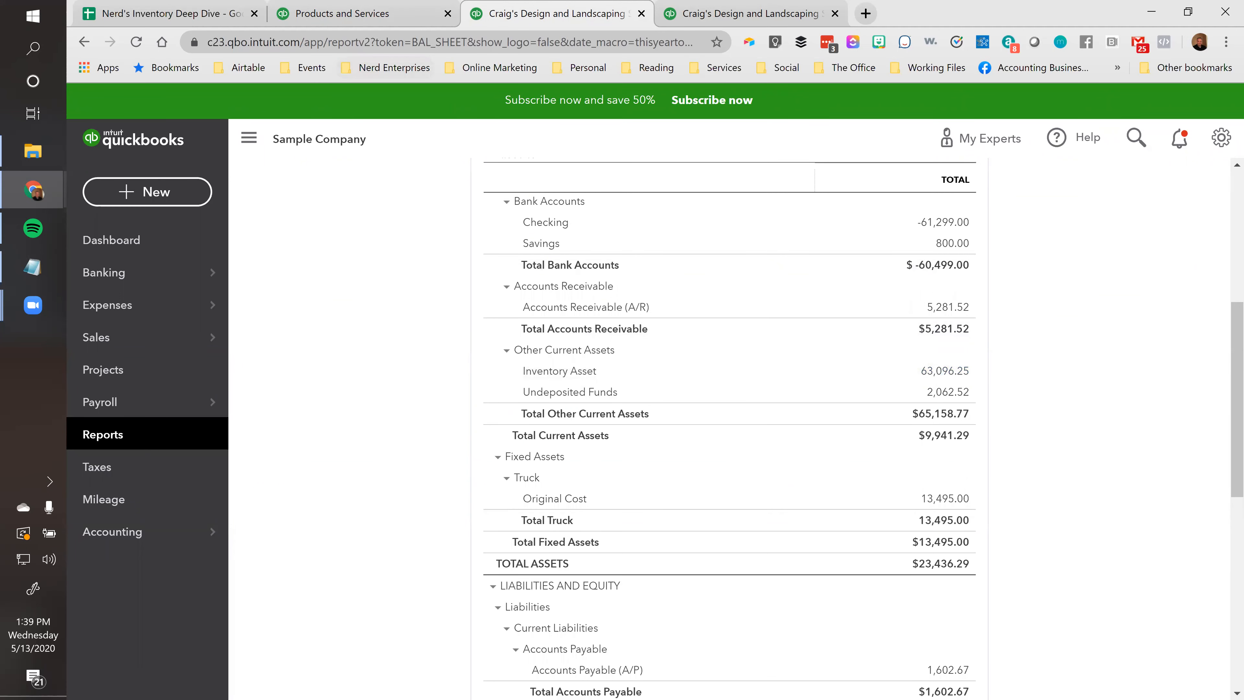
In the spreadsheet, number the two sales rows 3 and 4 in cells H4 and H5, reusing the purchase numbers' yellow formatting.
click(215, 18)
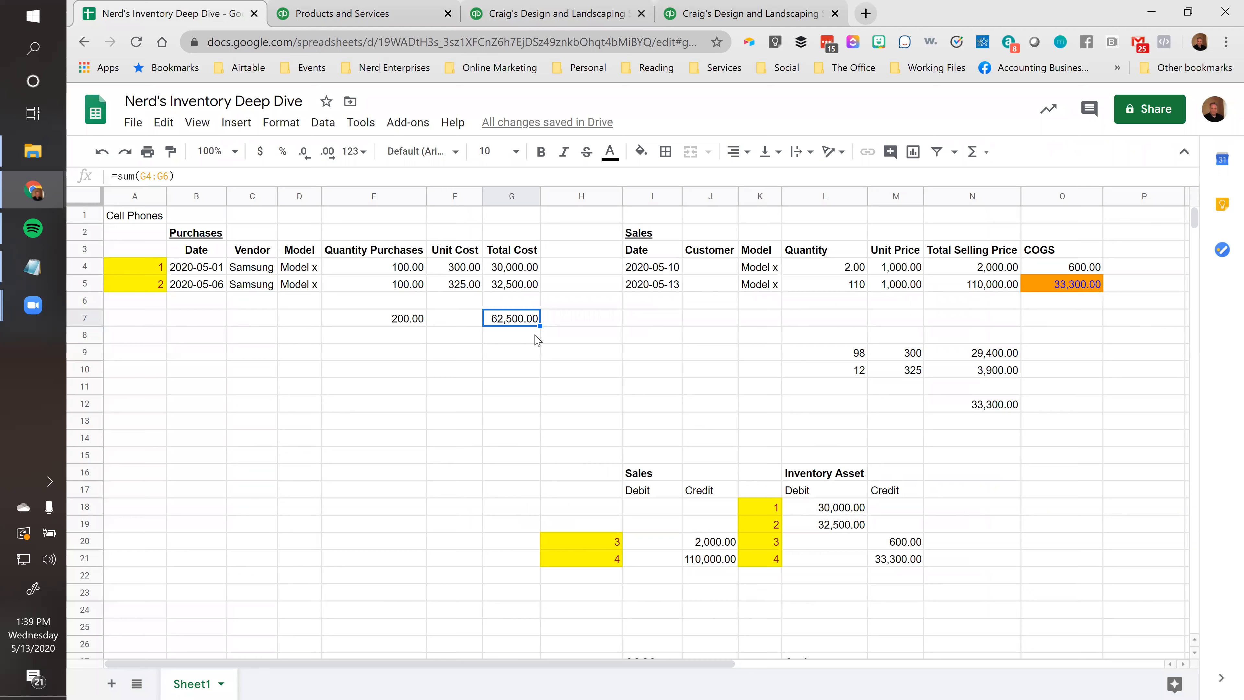
click(606, 272)
click(130, 287)
key(ctrl+c)
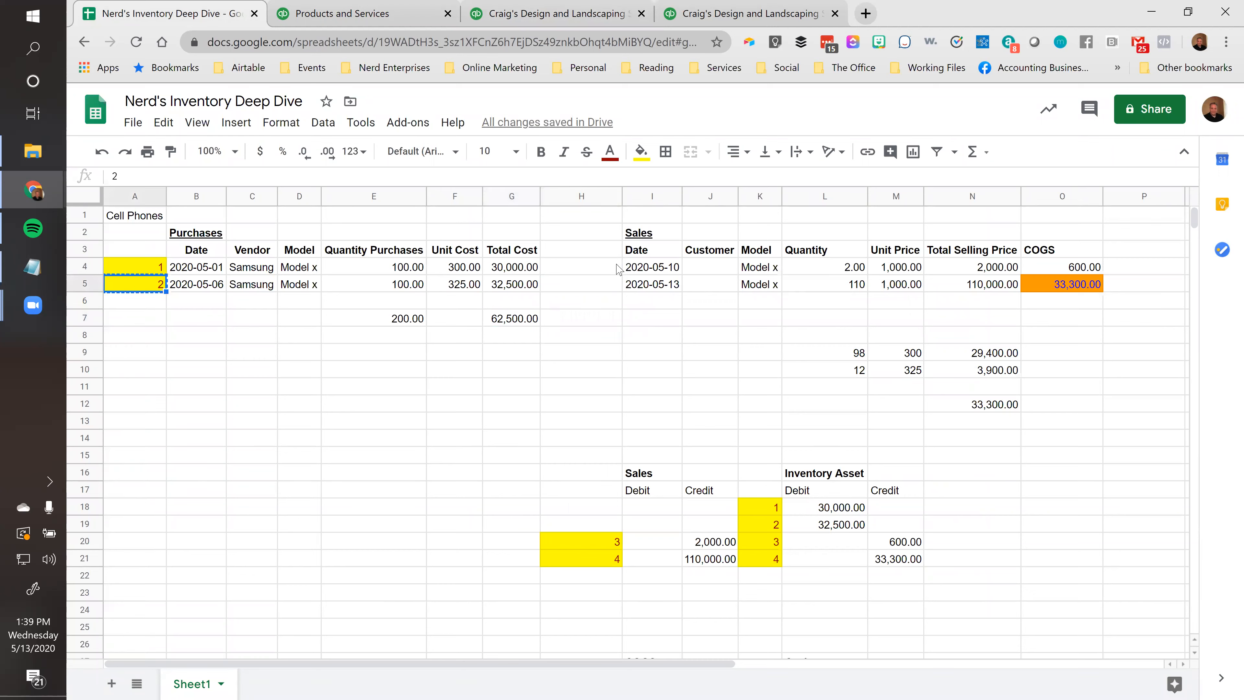
click(609, 270)
key(ctrl+v)
text(3)
key(Return)
key(Up)
key(ctrl+c)
key(Down)
key(ctrl+v)
text(4)
key(Return)
key(Up)
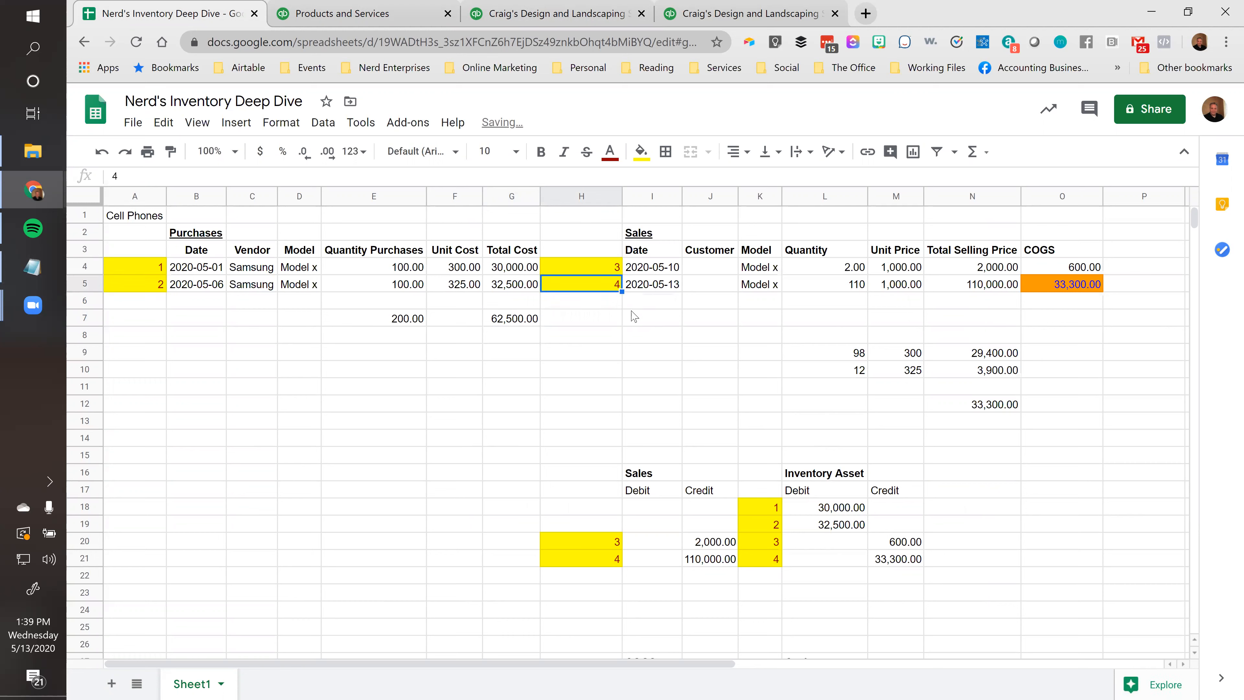
Start a QuickBooks sales receipt for the spreadsheet's first sale and save "Some Customer" as its new customer.
click(855, 269)
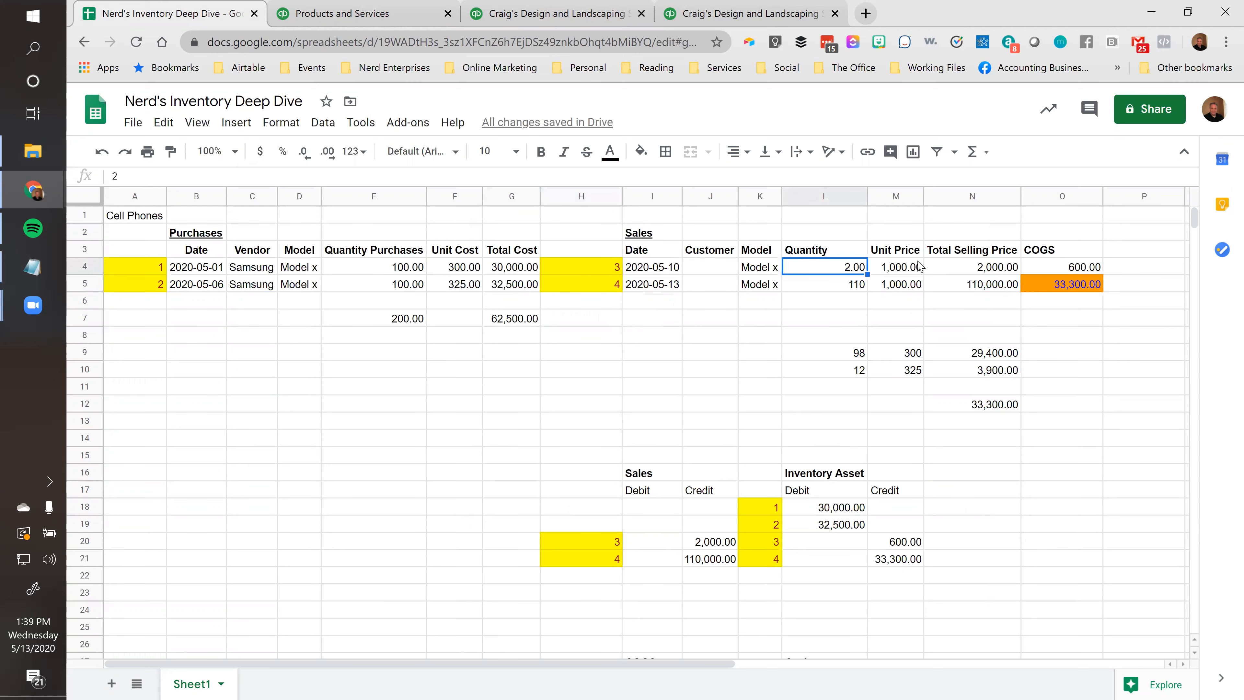
click(401, 19)
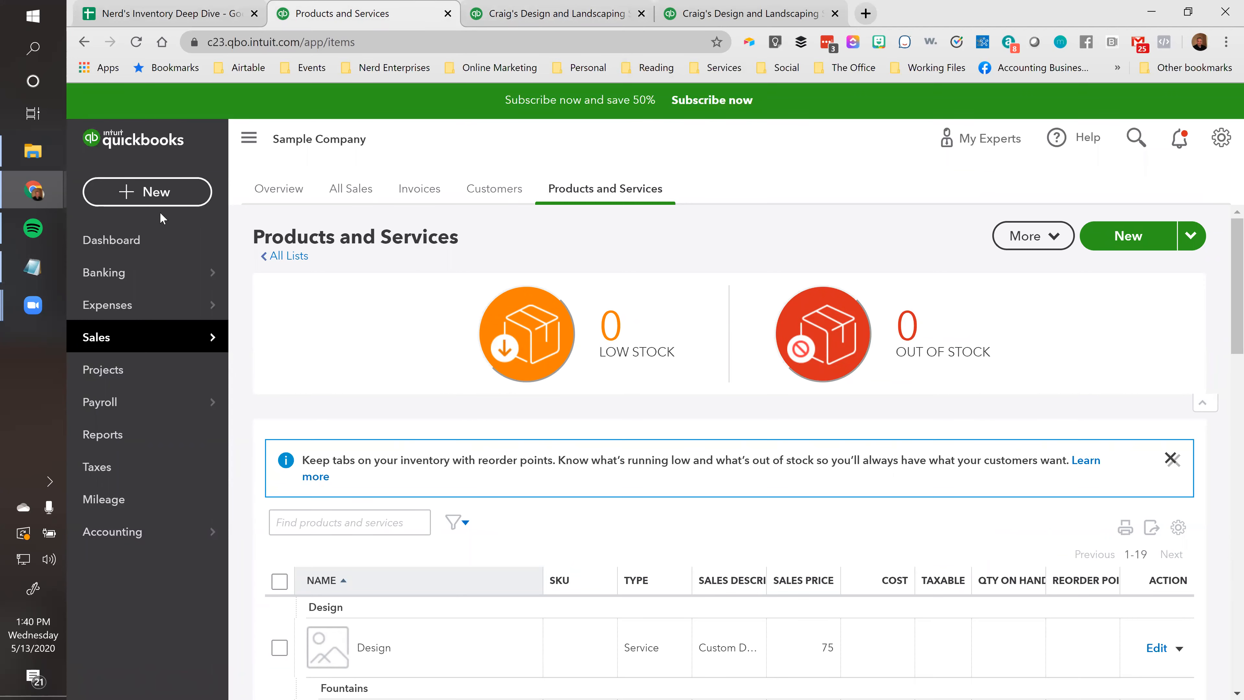
click(151, 200)
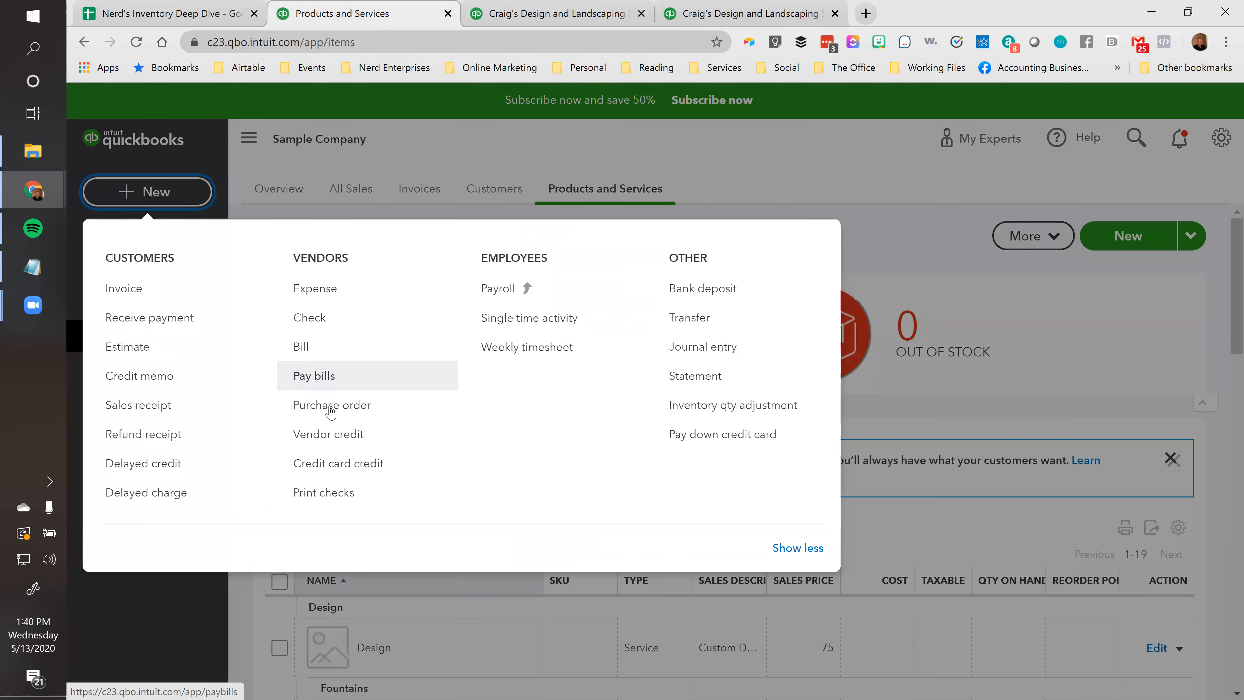
click(136, 405)
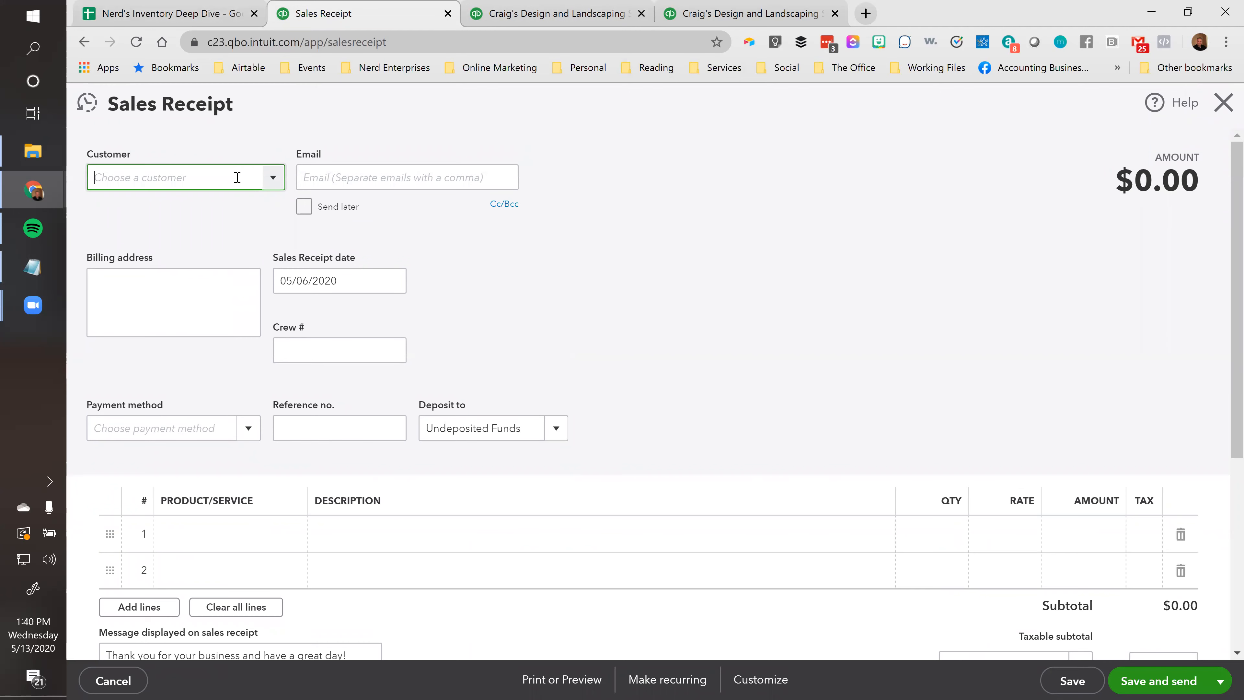
text(Some Customer)
click(229, 210)
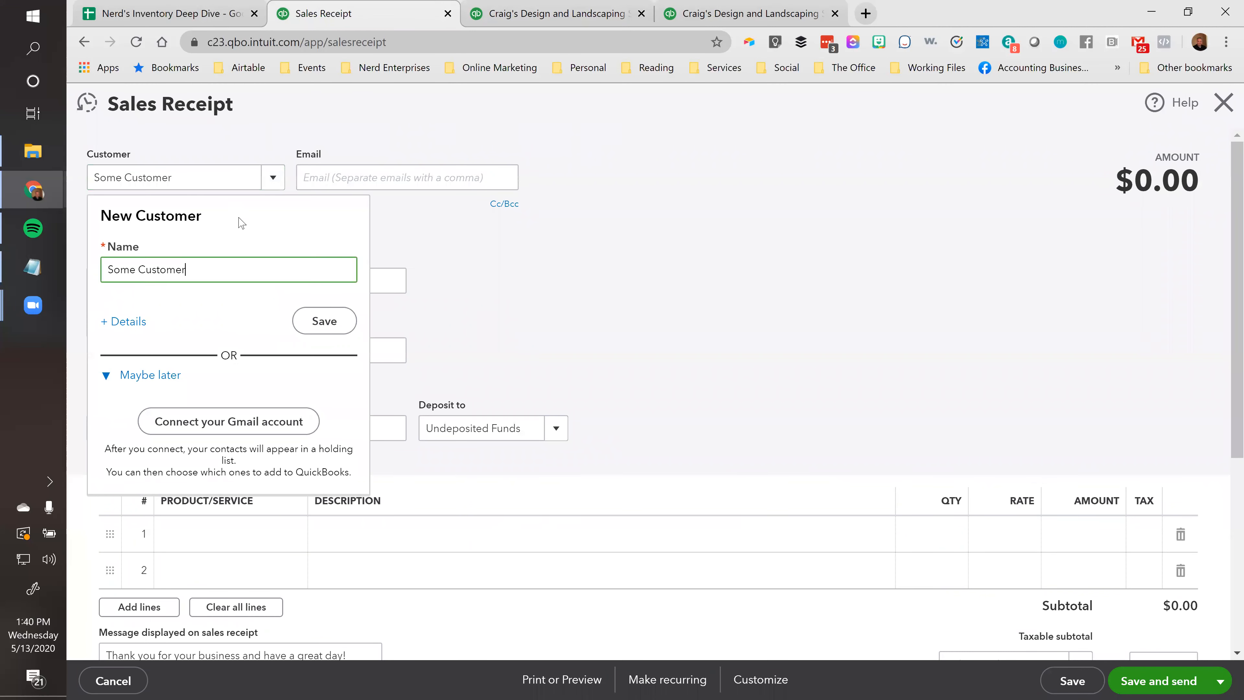
click(319, 321)
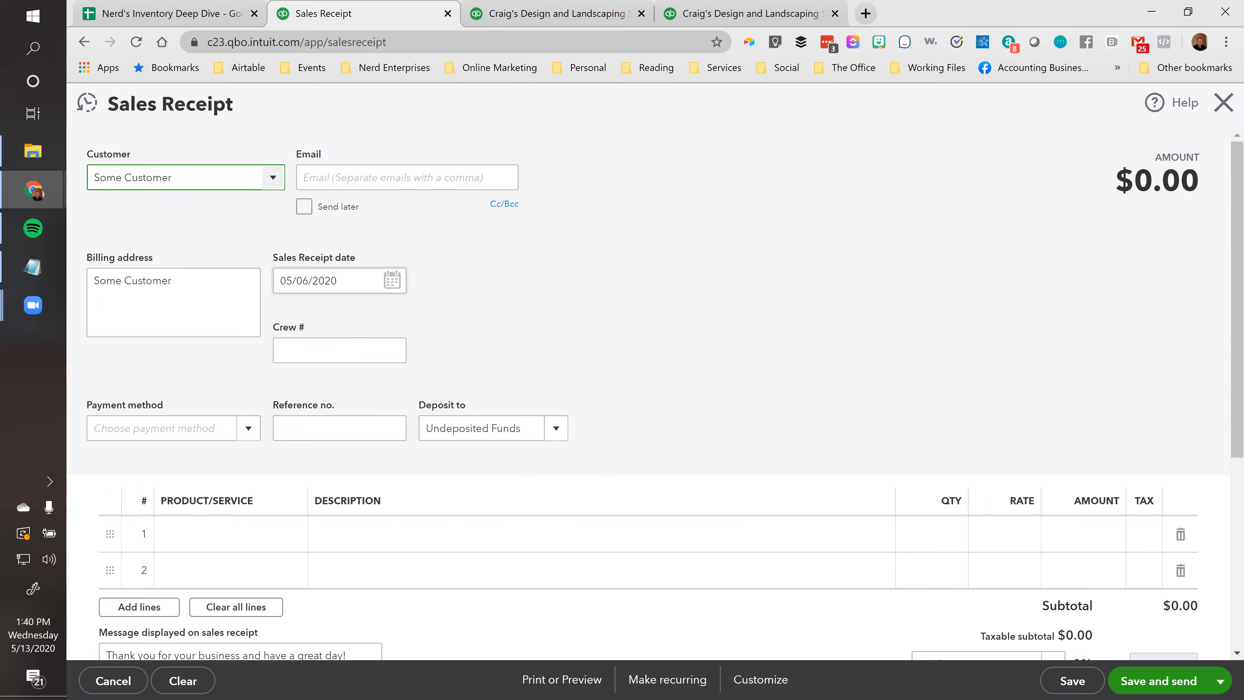
Look up the first sale's date in the spreadsheet and set the sales receipt date to 05/10/2020.
click(167, 13)
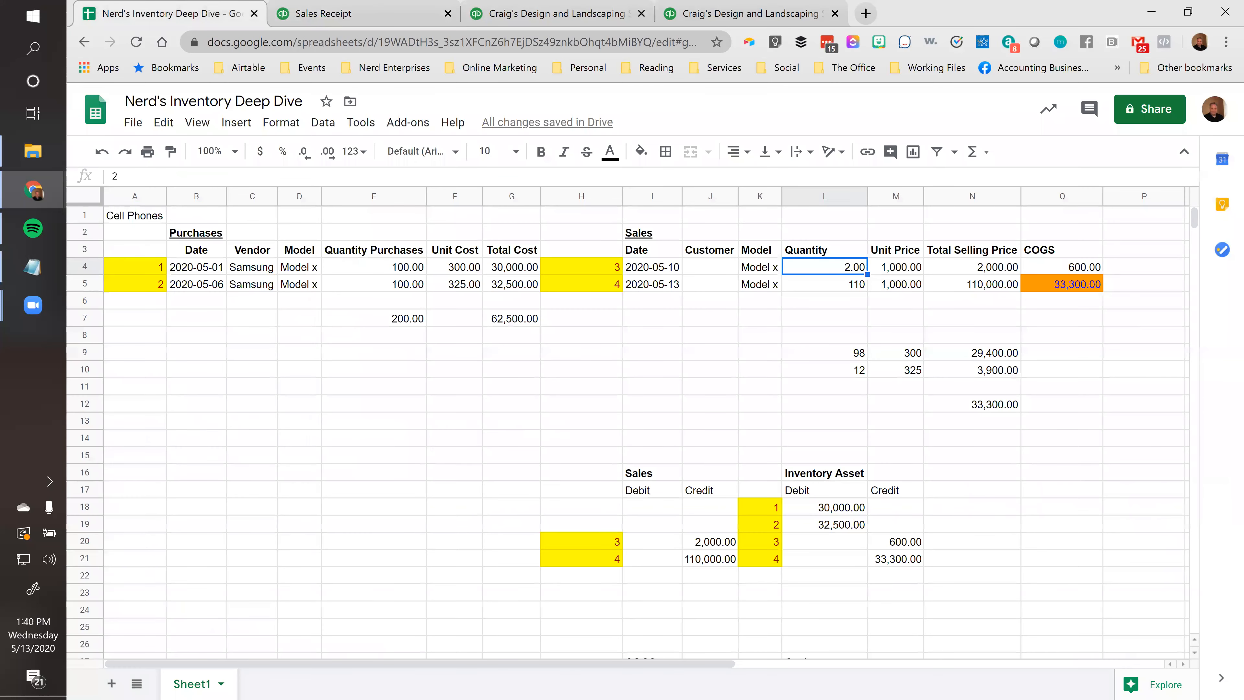
click(342, 15)
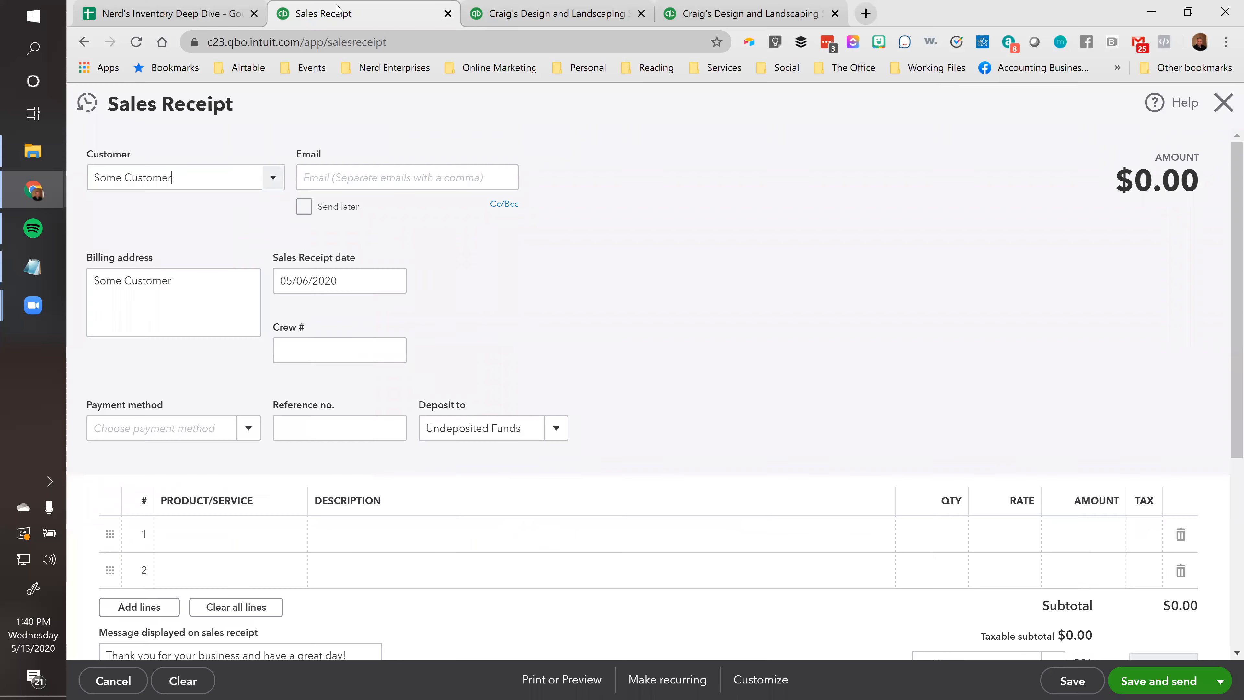
click(395, 284)
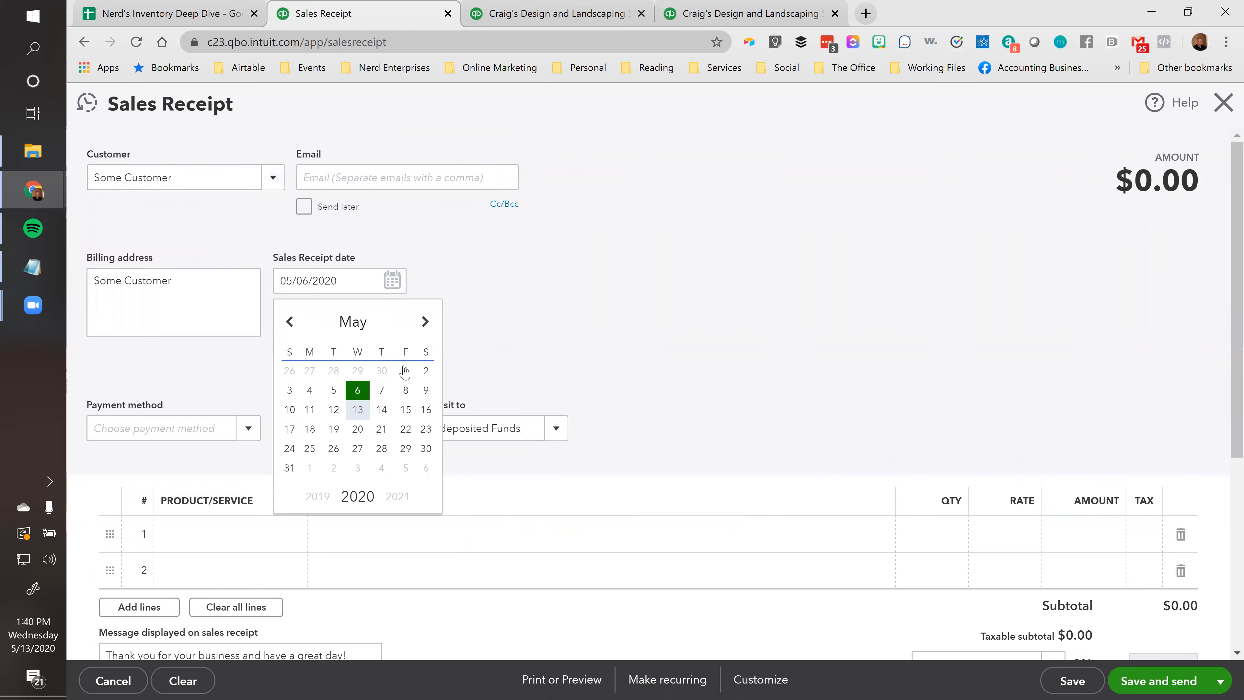
click(296, 413)
Add the Samsung Cell Phones product to the sales receipt's first line with quantity 2 and rate 1,000.
scroll(693, 202, down, 3)
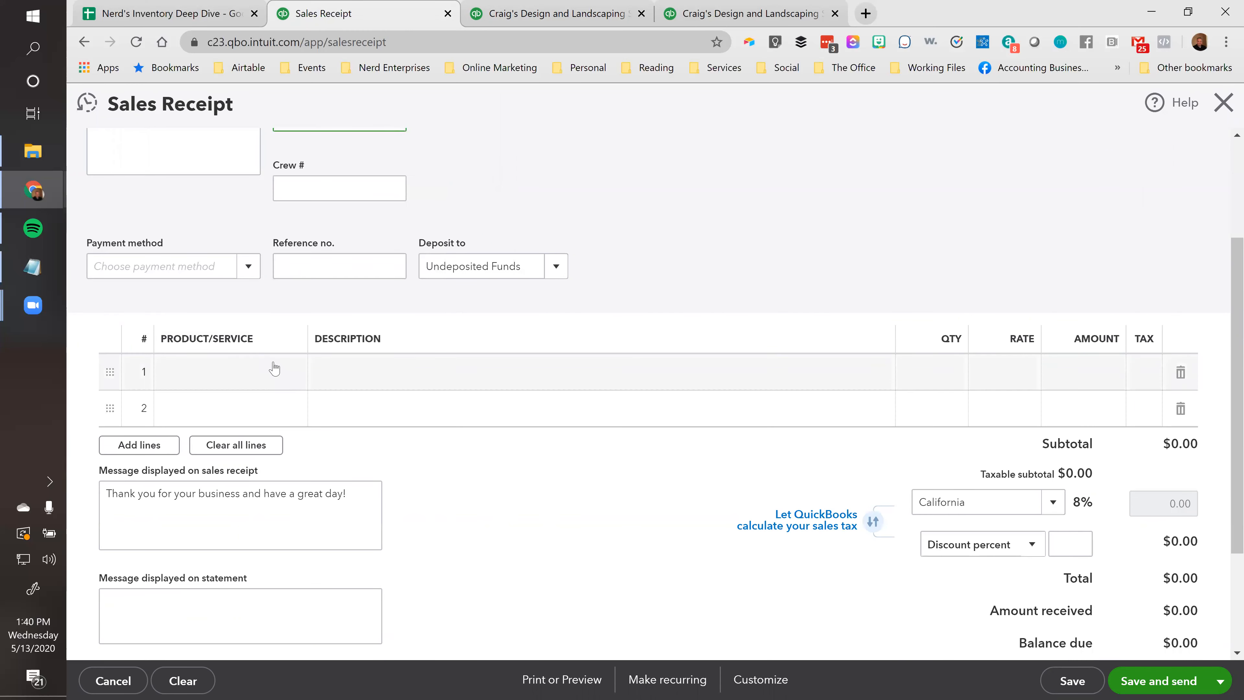
click(258, 362)
text(greg)
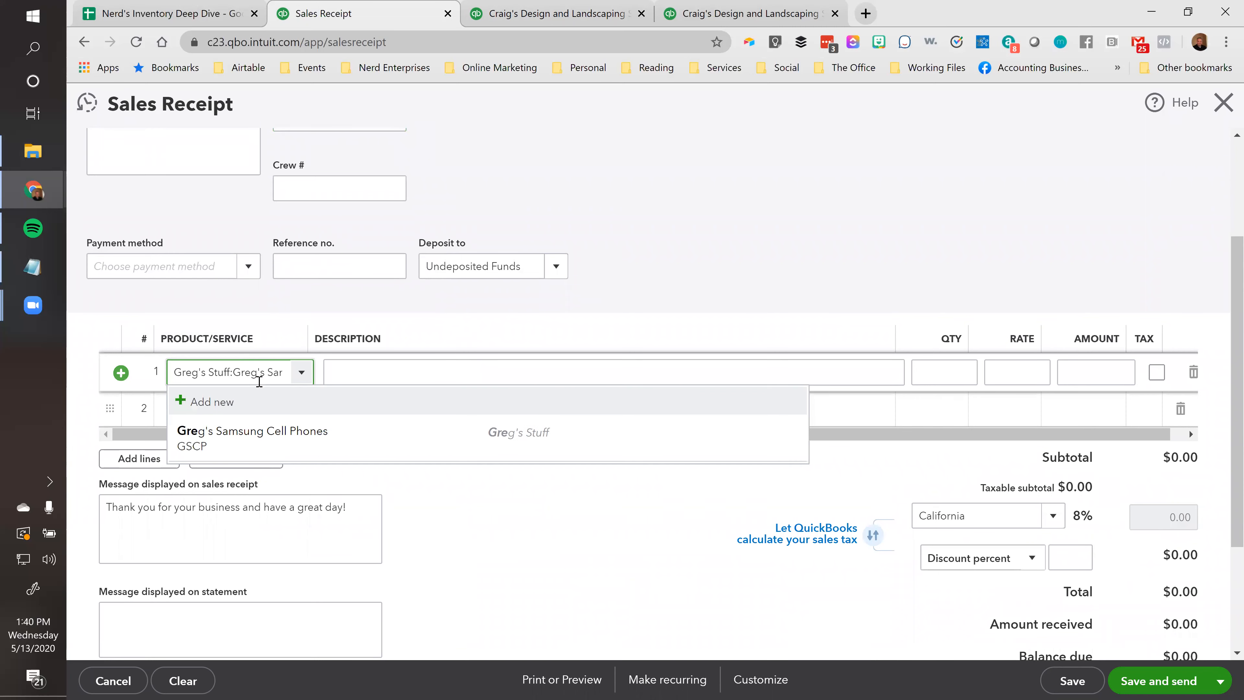
key(Return)
key(Tab)
key(Tab)
text(2)
key(Tab)
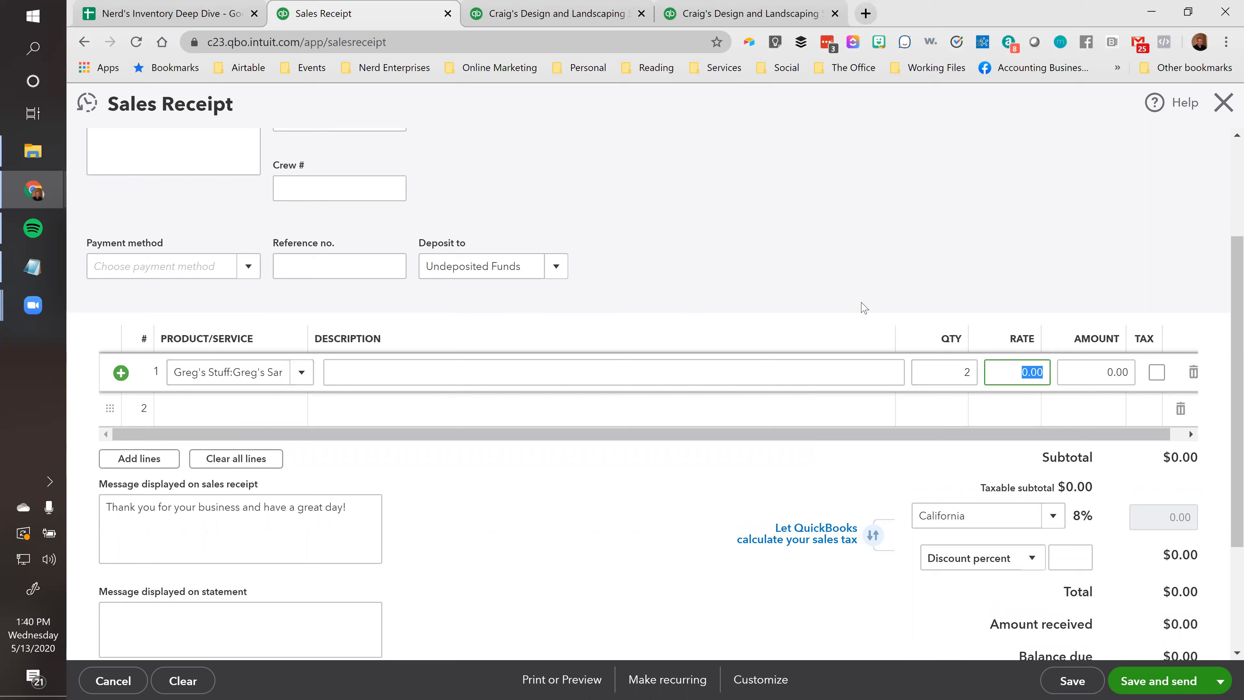
text(1,000)
key(Tab)
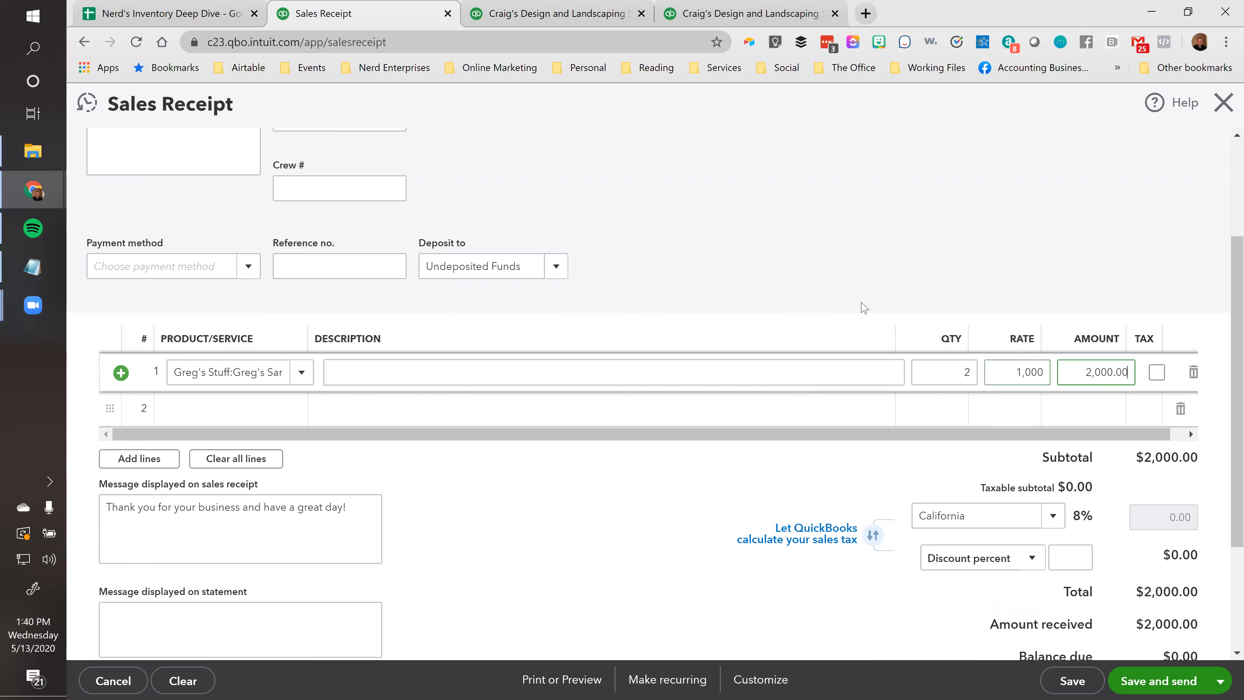
Review the sales receipt, the Balance Sheet's Inventory Asset balance, and the first sale's COGS in the spreadsheet.
scroll(862, 299, down, 3)
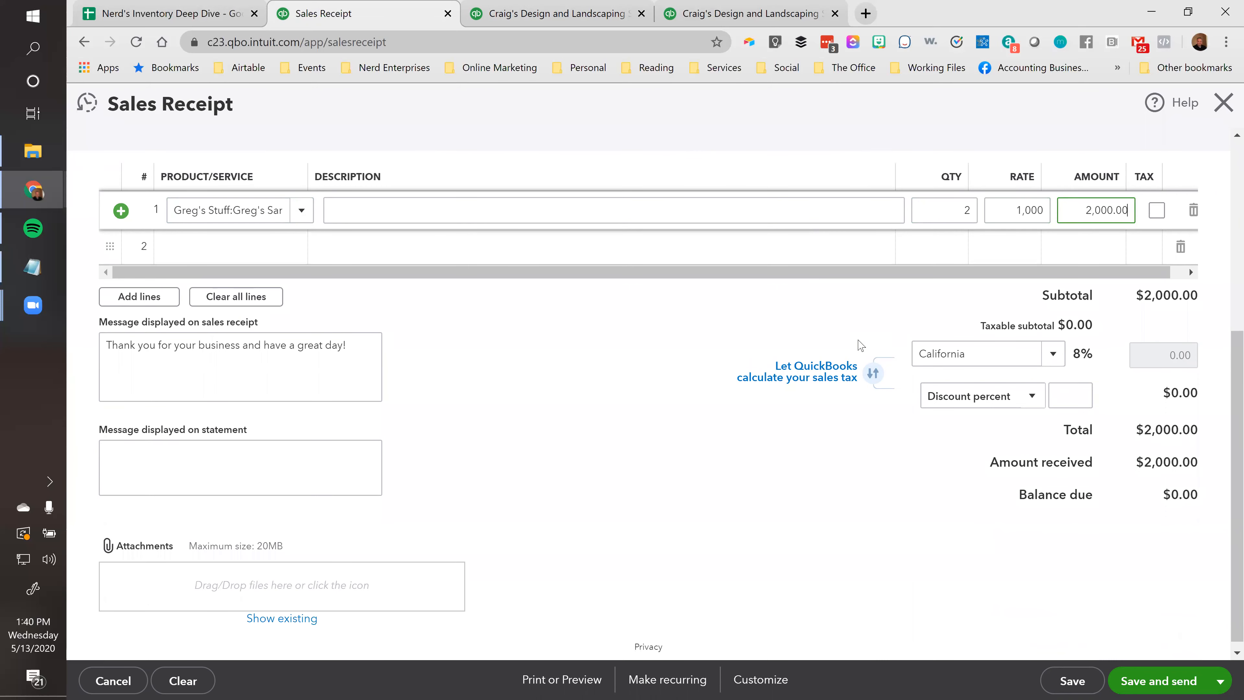
scroll(861, 345, up, 5)
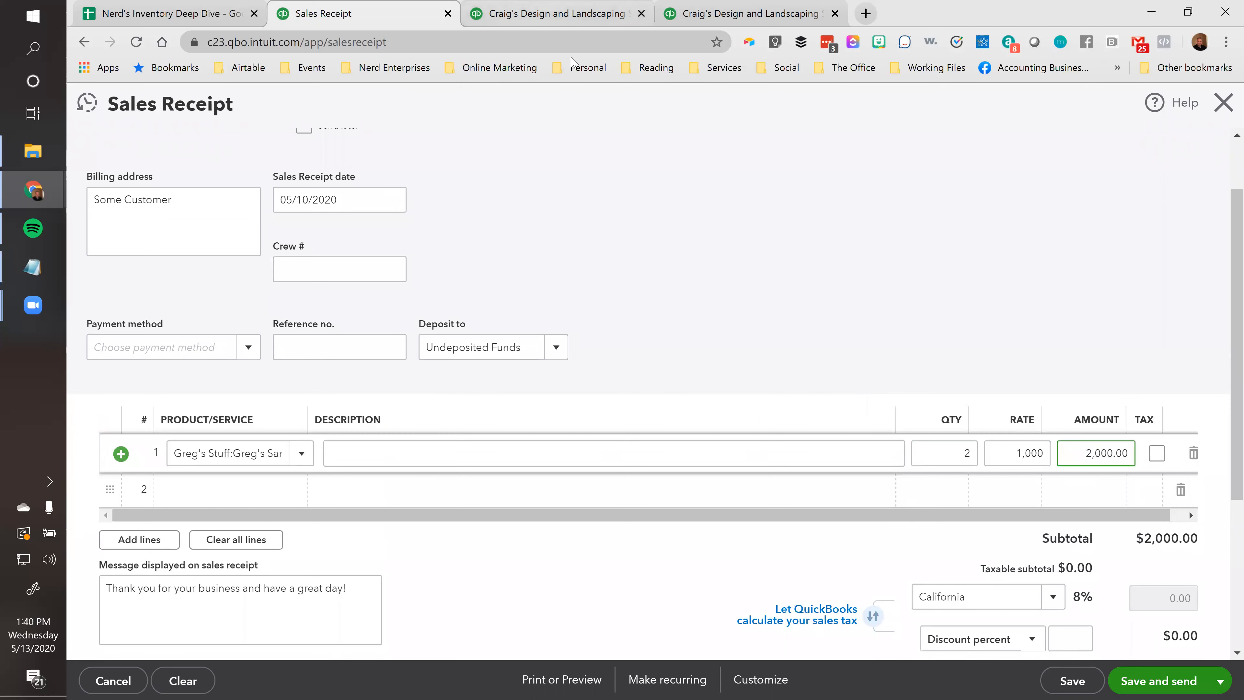
click(543, 17)
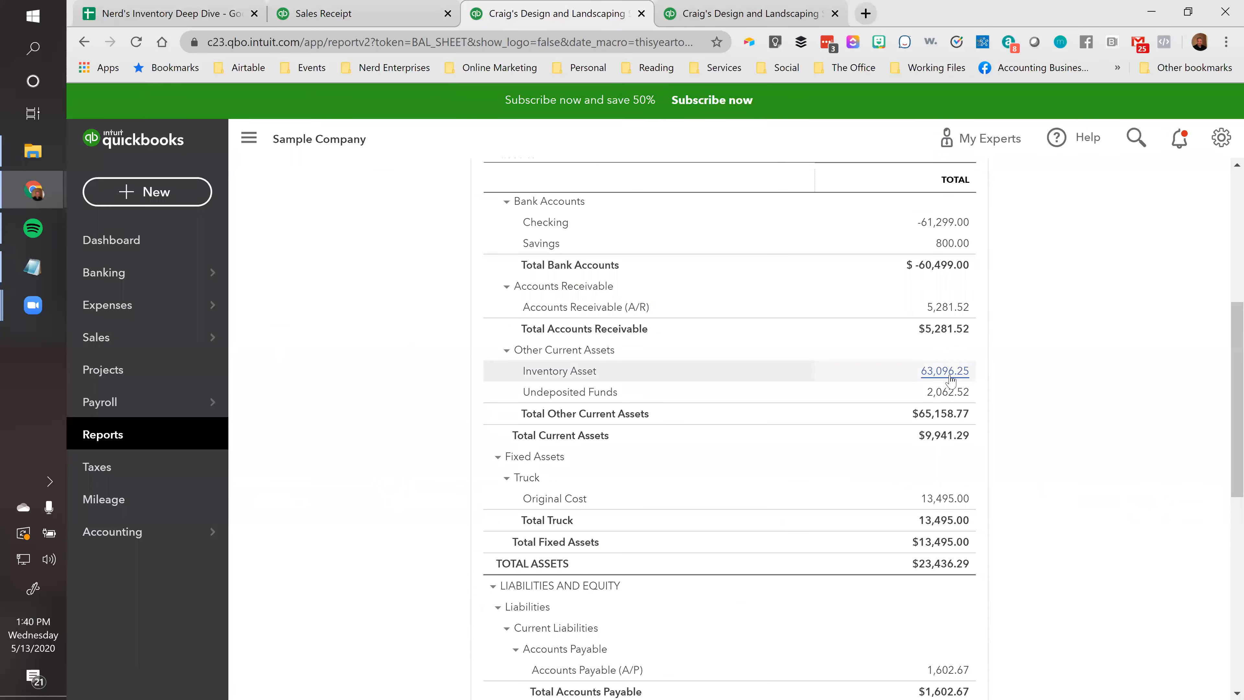
key(ctrl+1)
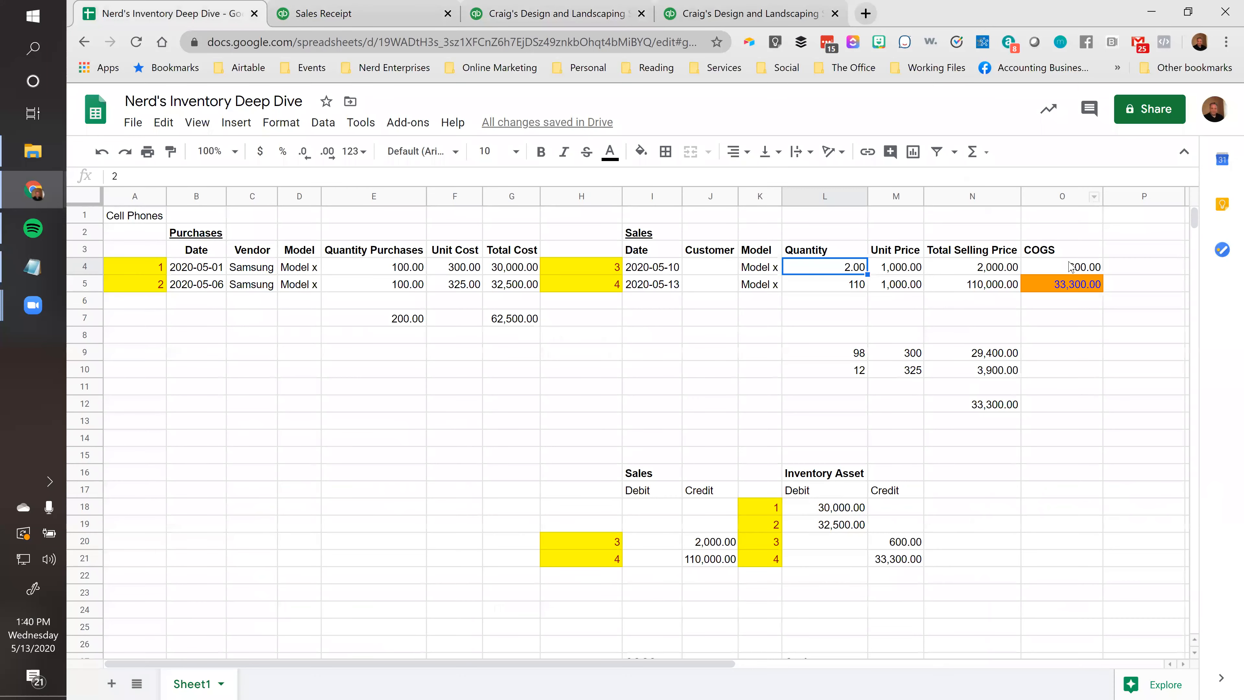
click(1053, 267)
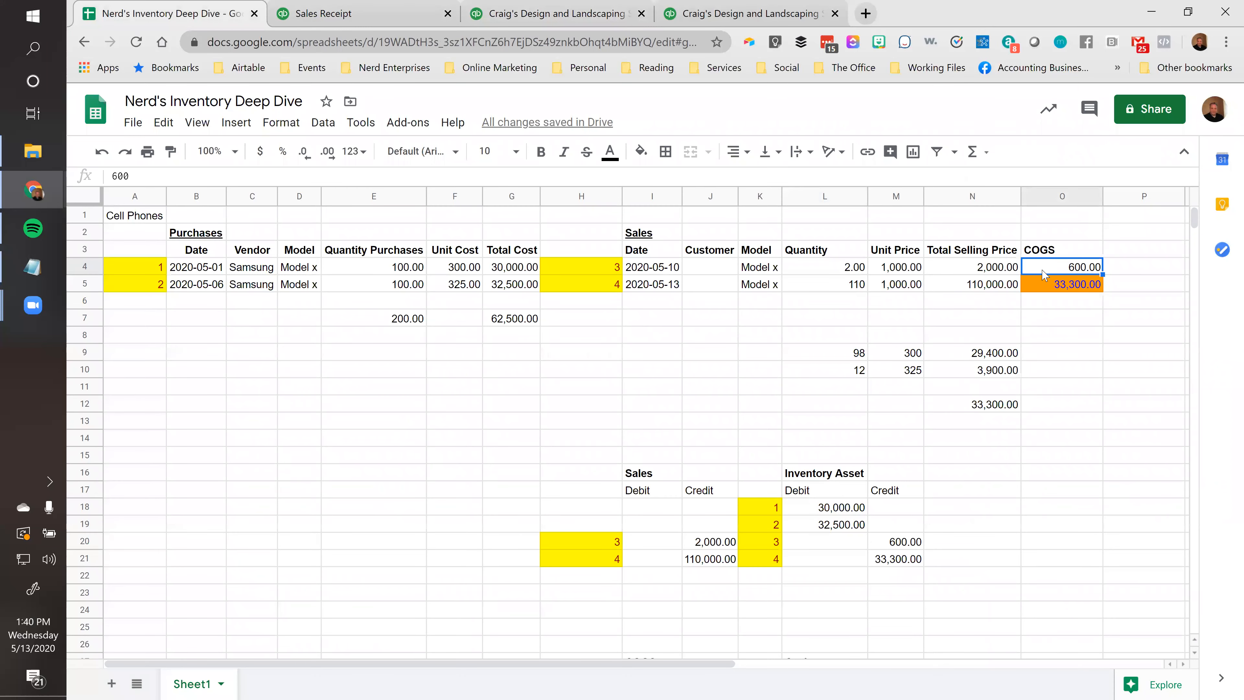
Examine the Balance Sheet's Inventory Asset balance and the Profit and Loss income and Cost of Goods Sold lines before saving the sale.
click(336, 13)
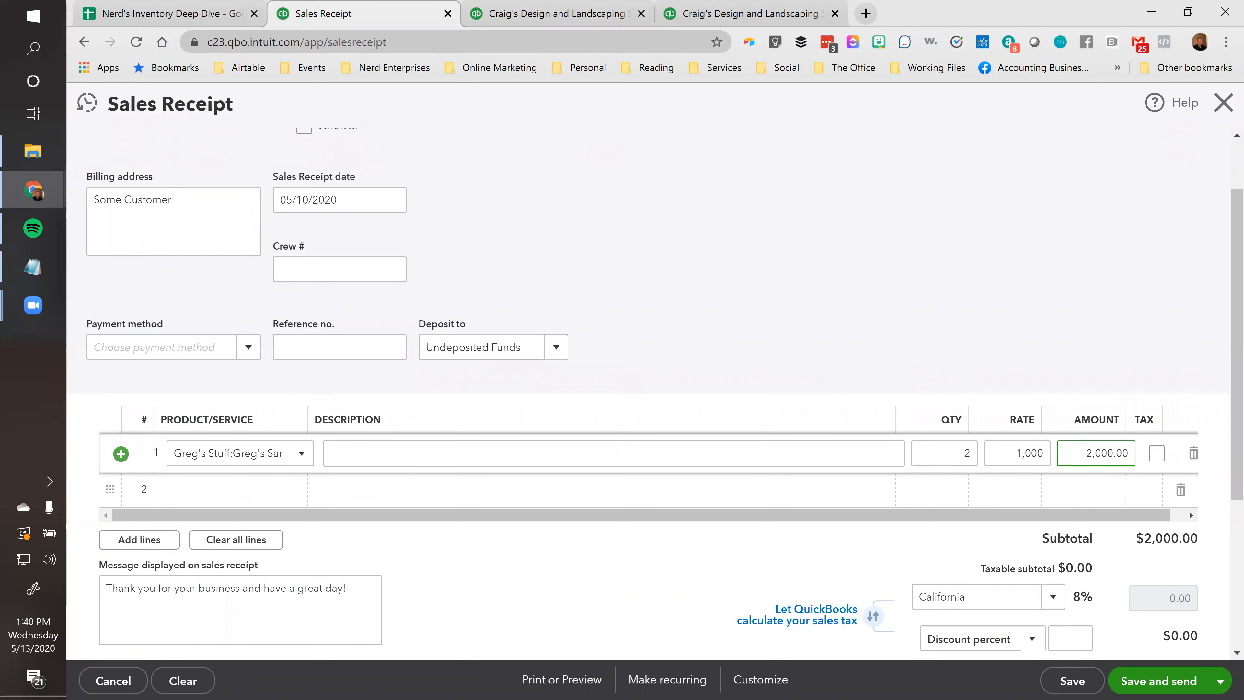
click(564, 16)
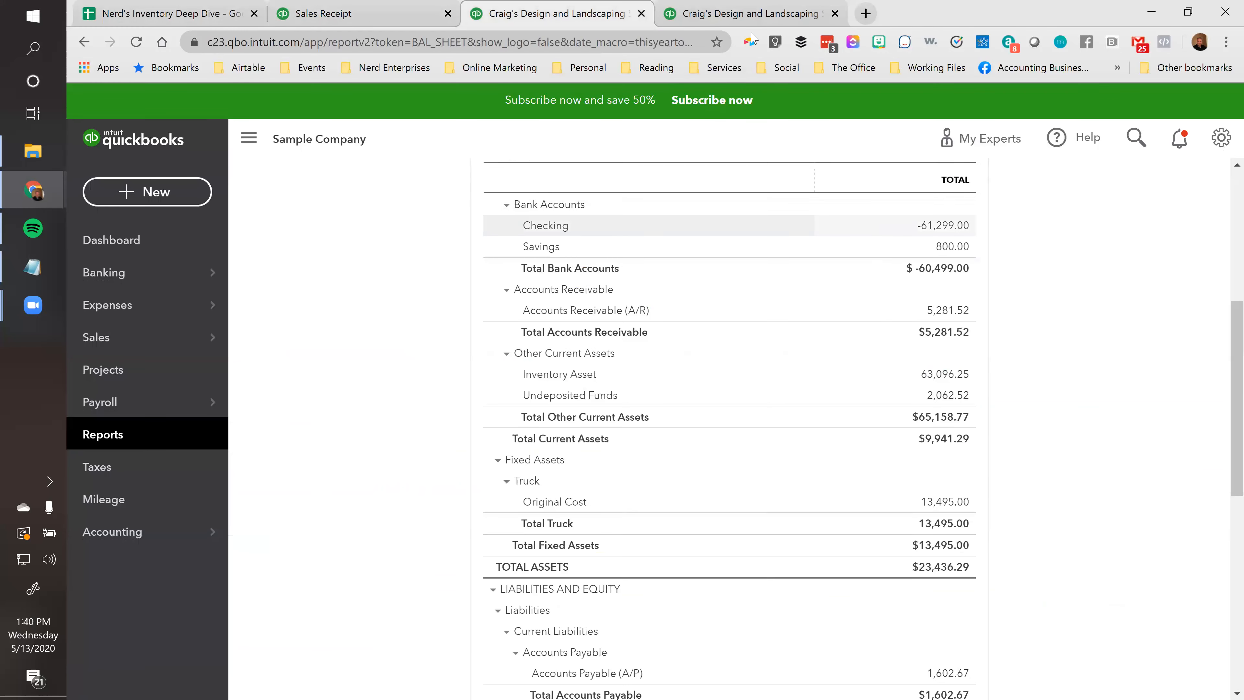
click(700, 13)
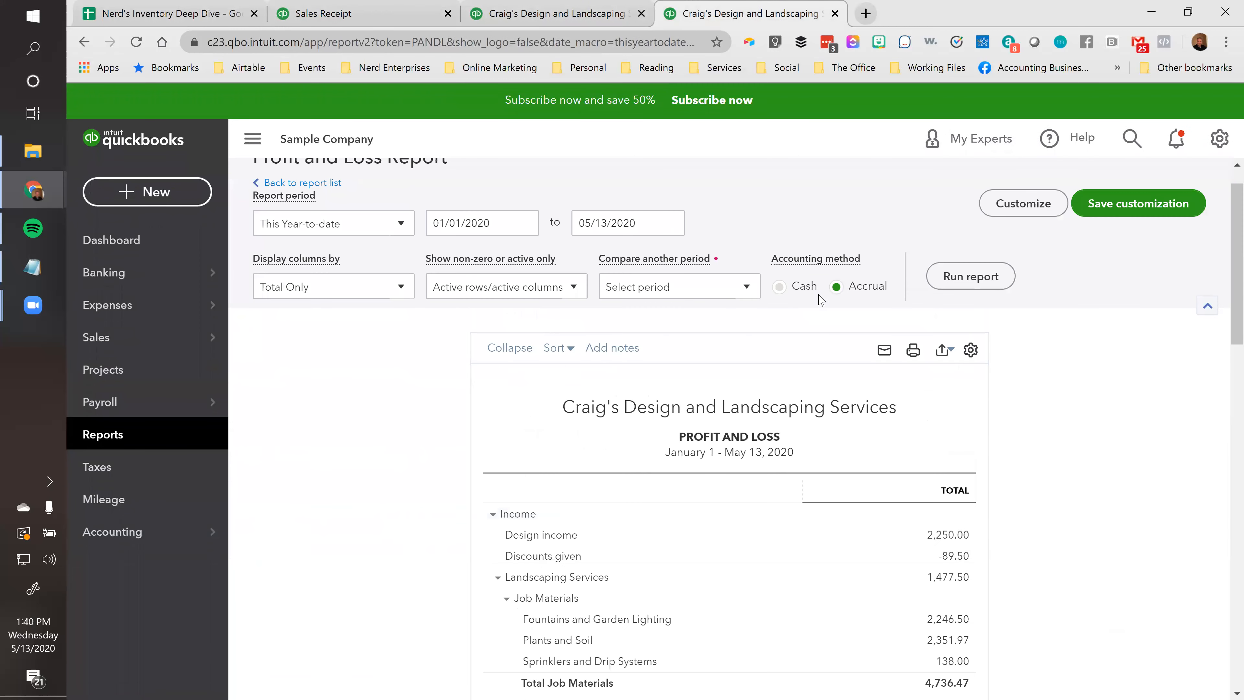
scroll(595, 254, down, 5)
scroll(632, 270, up, 4)
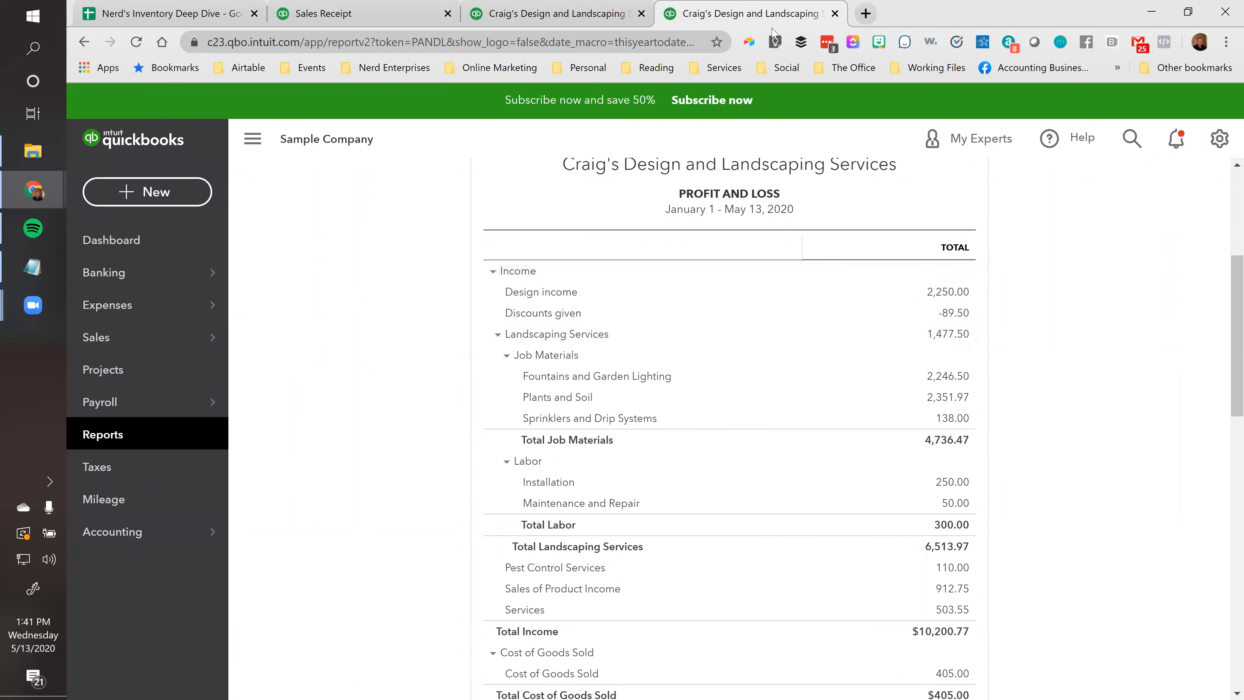
click(549, 15)
scroll(830, 248, down, 4)
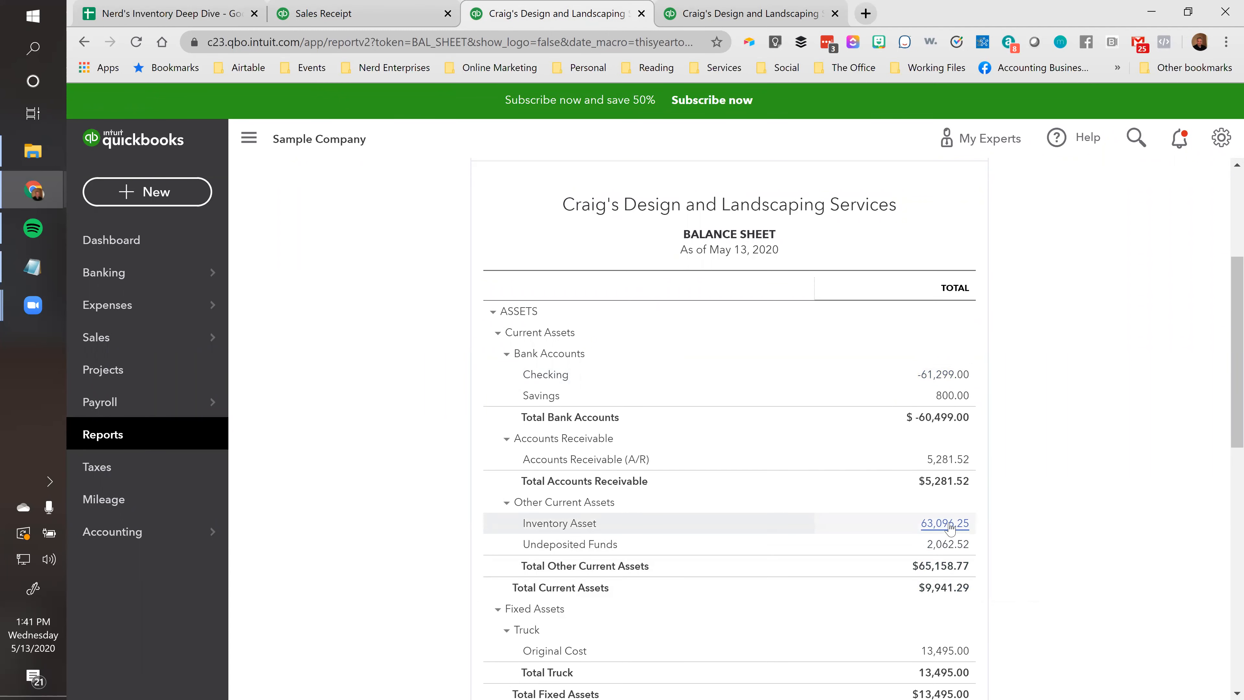
click(704, 15)
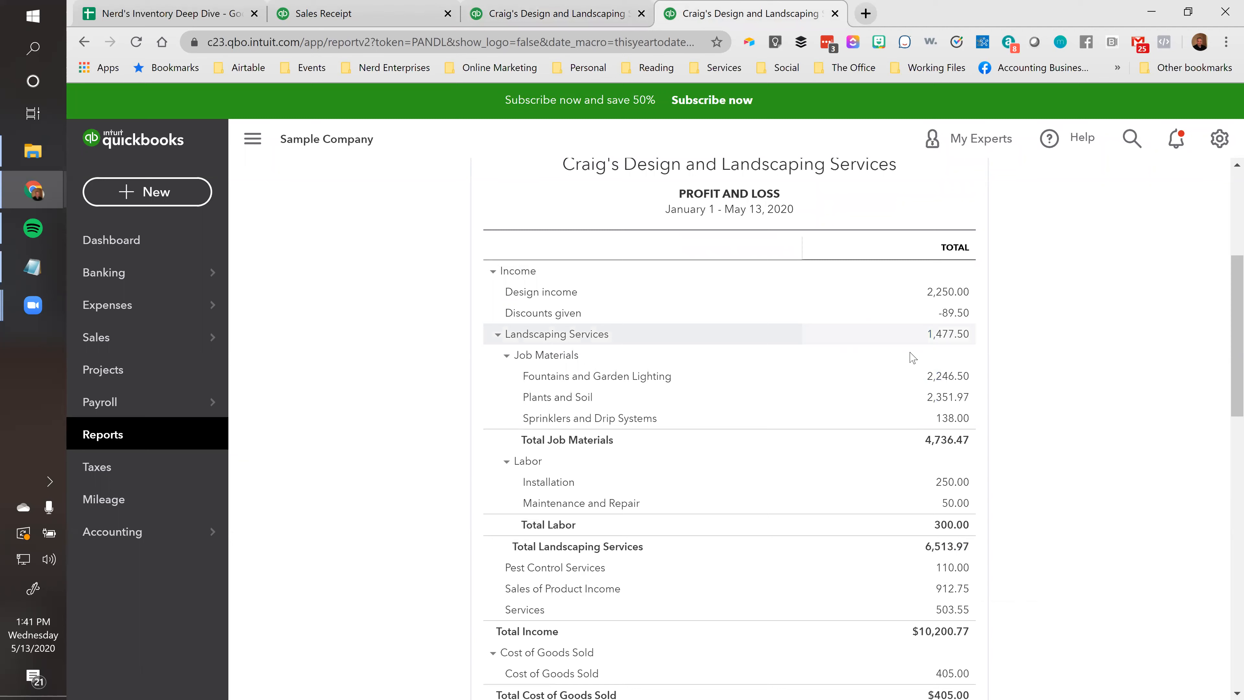
scroll(929, 361, down, 5)
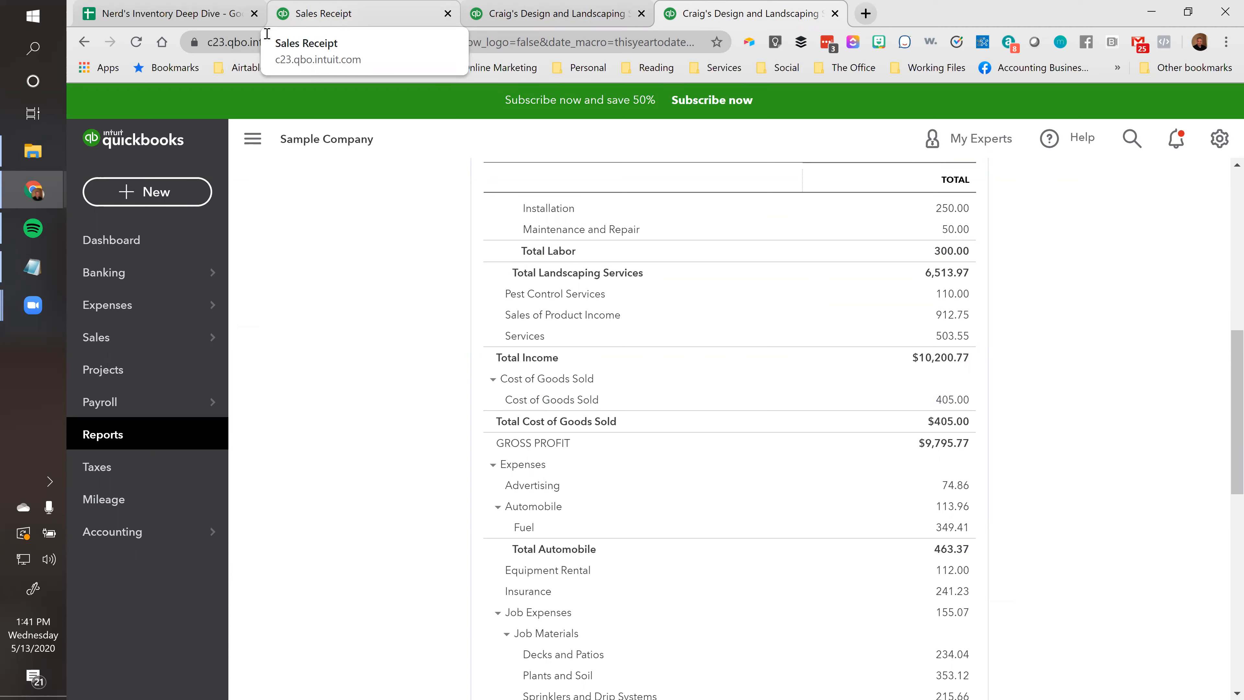
Review the spreadsheet's first sale date, both sales' COGS amounts, and the Sales, Inventory Asset, COGS and Cash account tables.
click(162, 13)
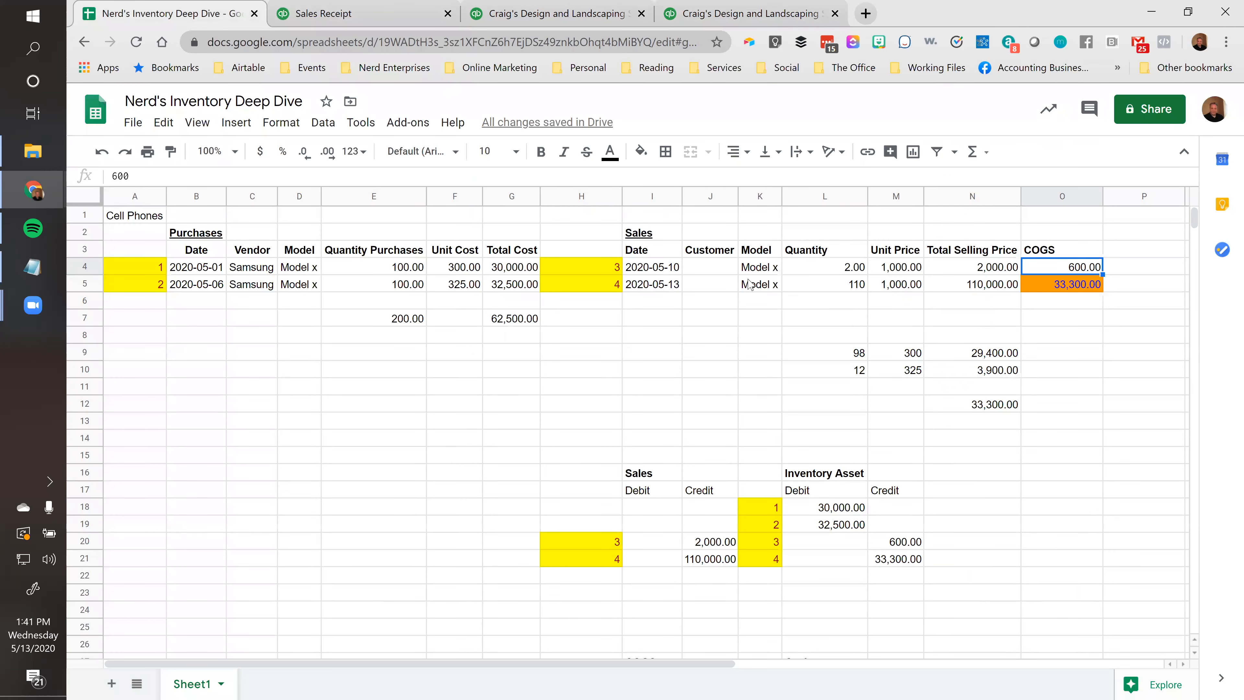
click(664, 273)
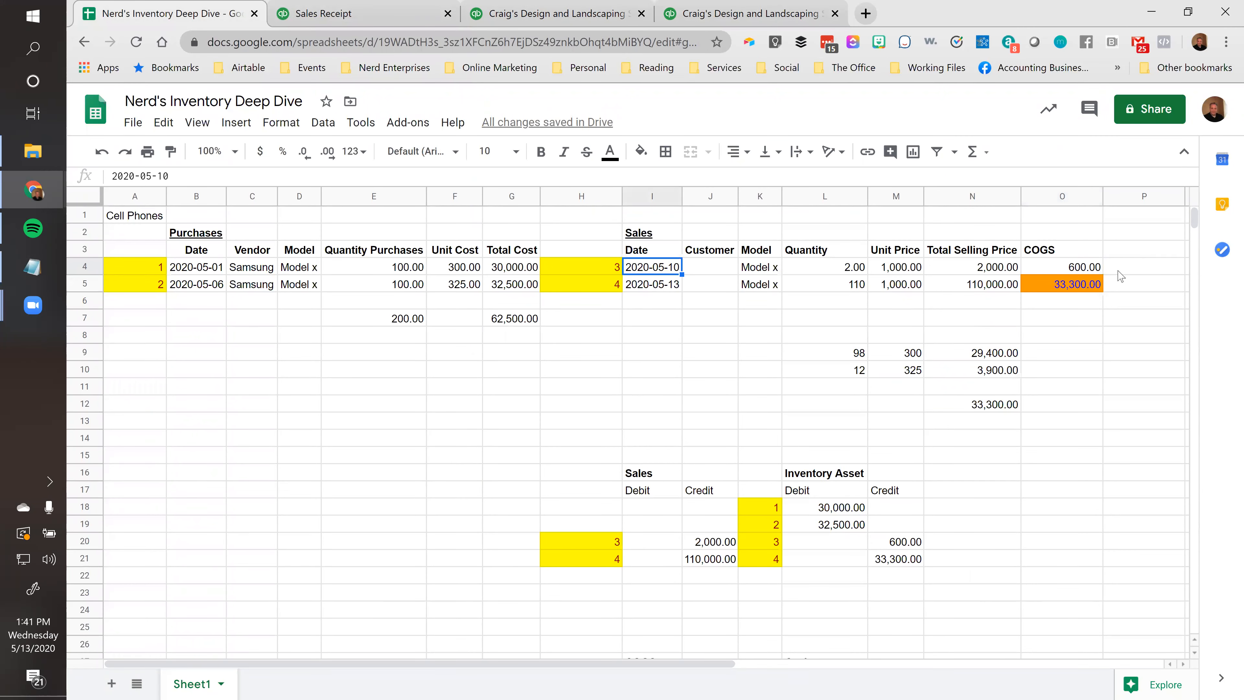
click(1073, 272)
click(1062, 287)
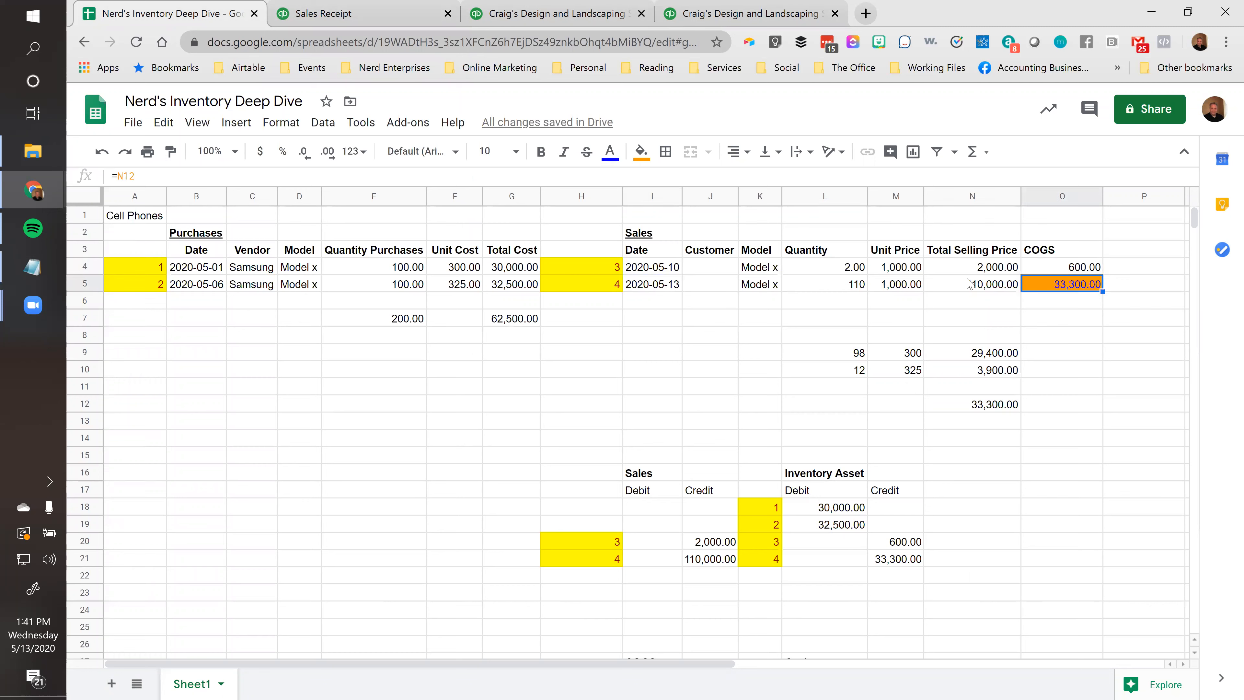
click(842, 511)
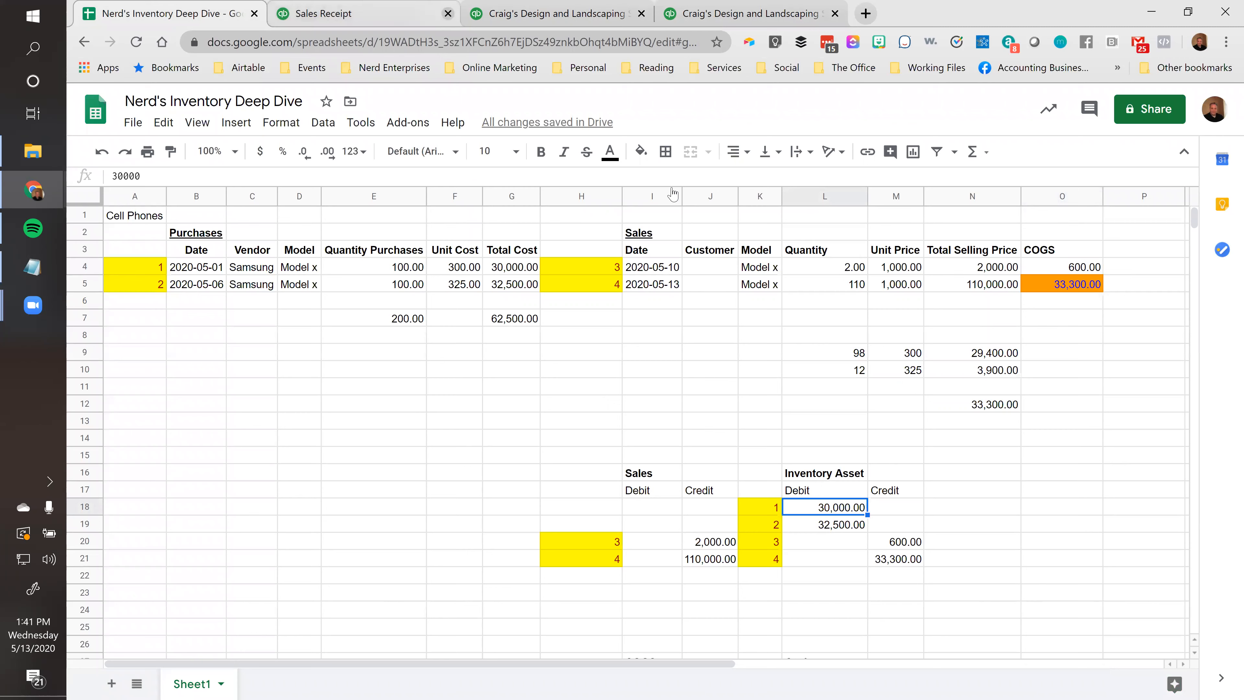
click(710, 404)
scroll(773, 424, down, 2)
scroll(773, 425, down, 2)
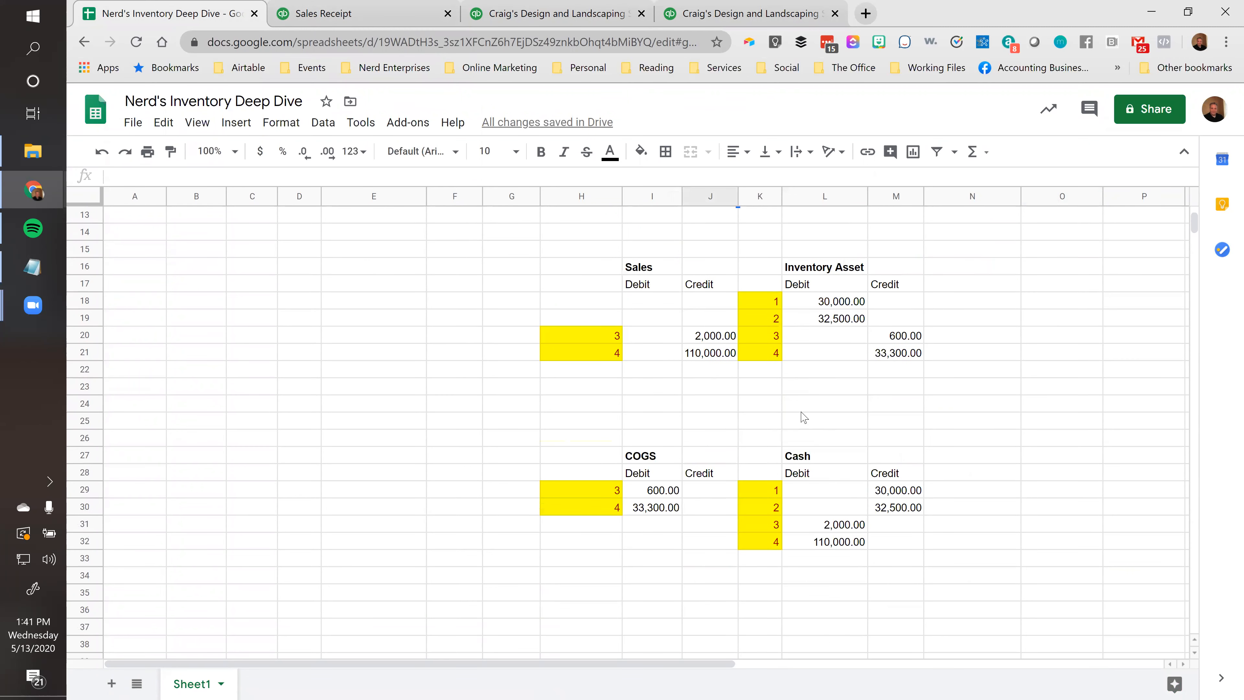
scroll(825, 373, up, 4)
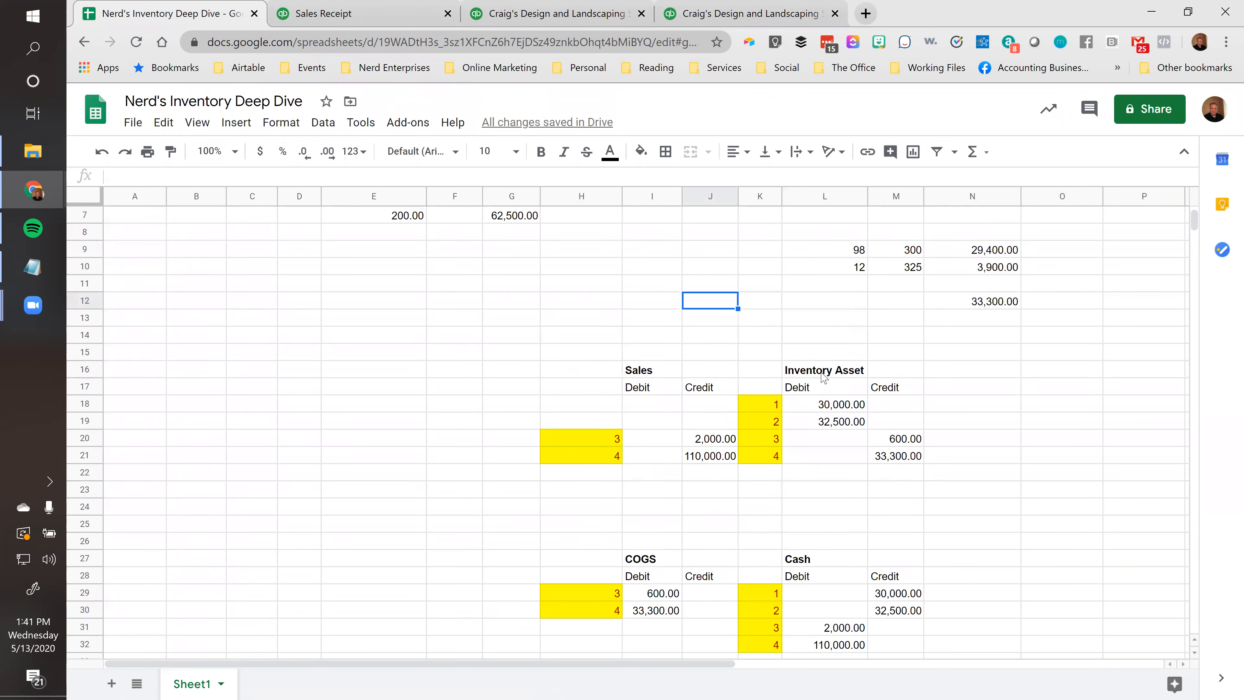
Set the sales receipt to deposit to the Checking account, and save and close it.
click(337, 19)
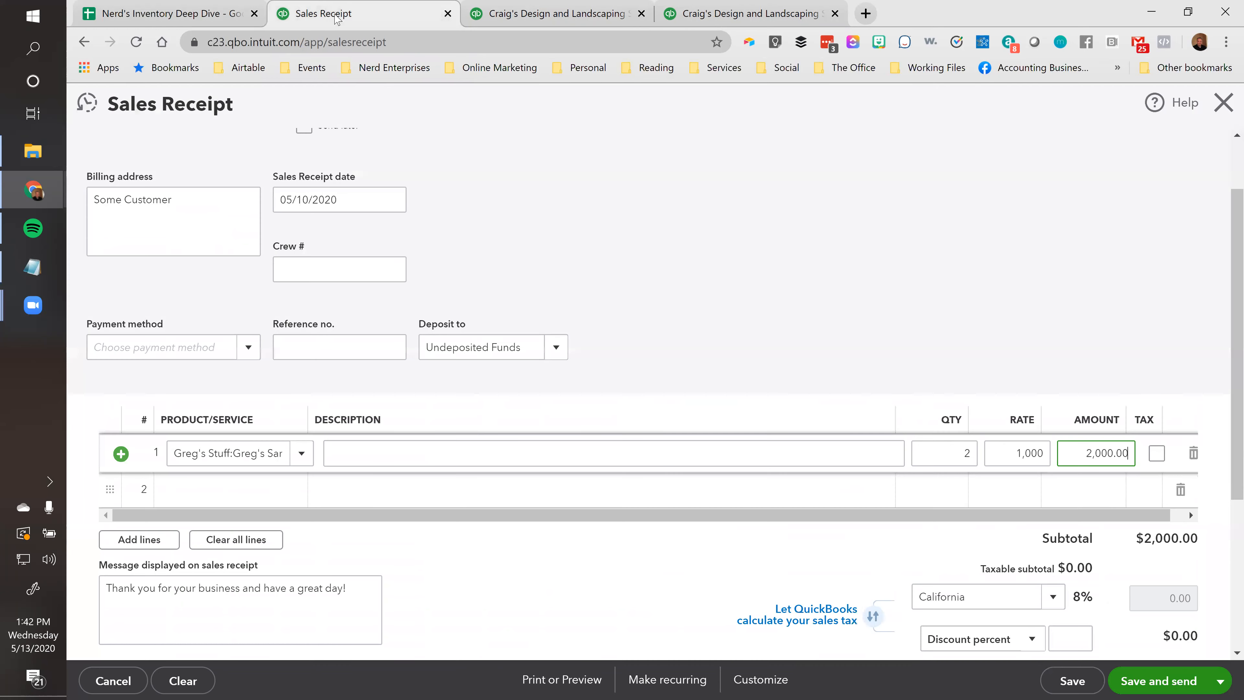
click(556, 347)
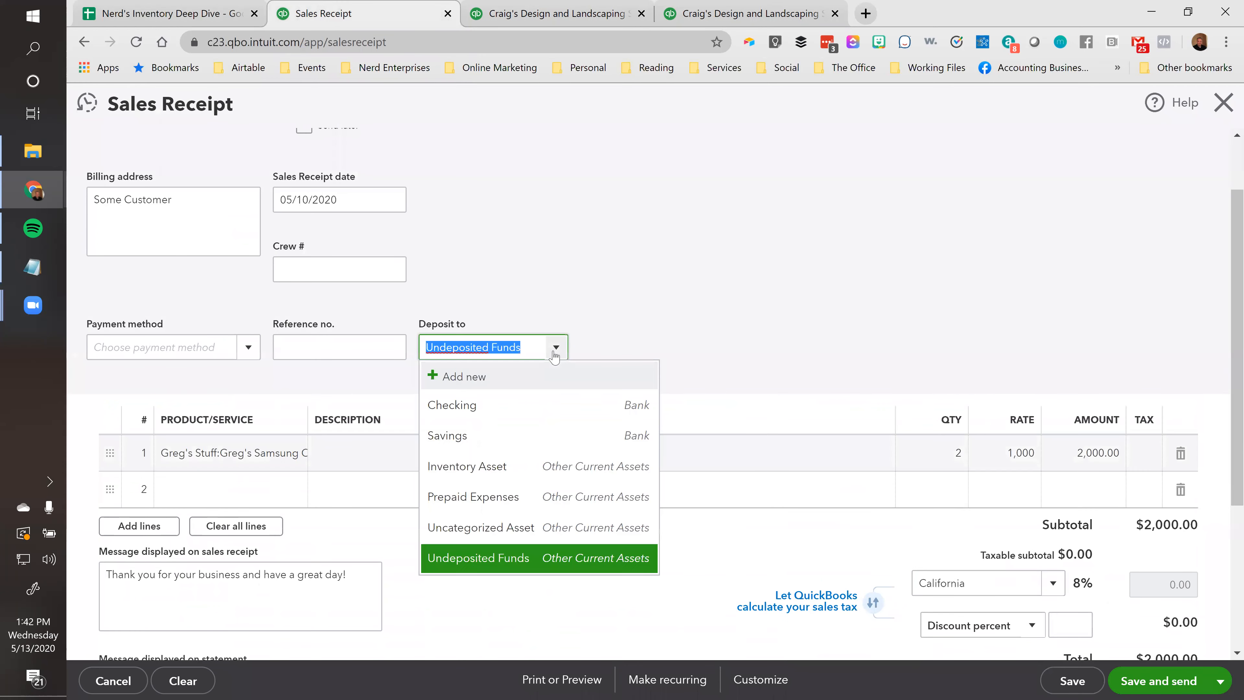
click(471, 406)
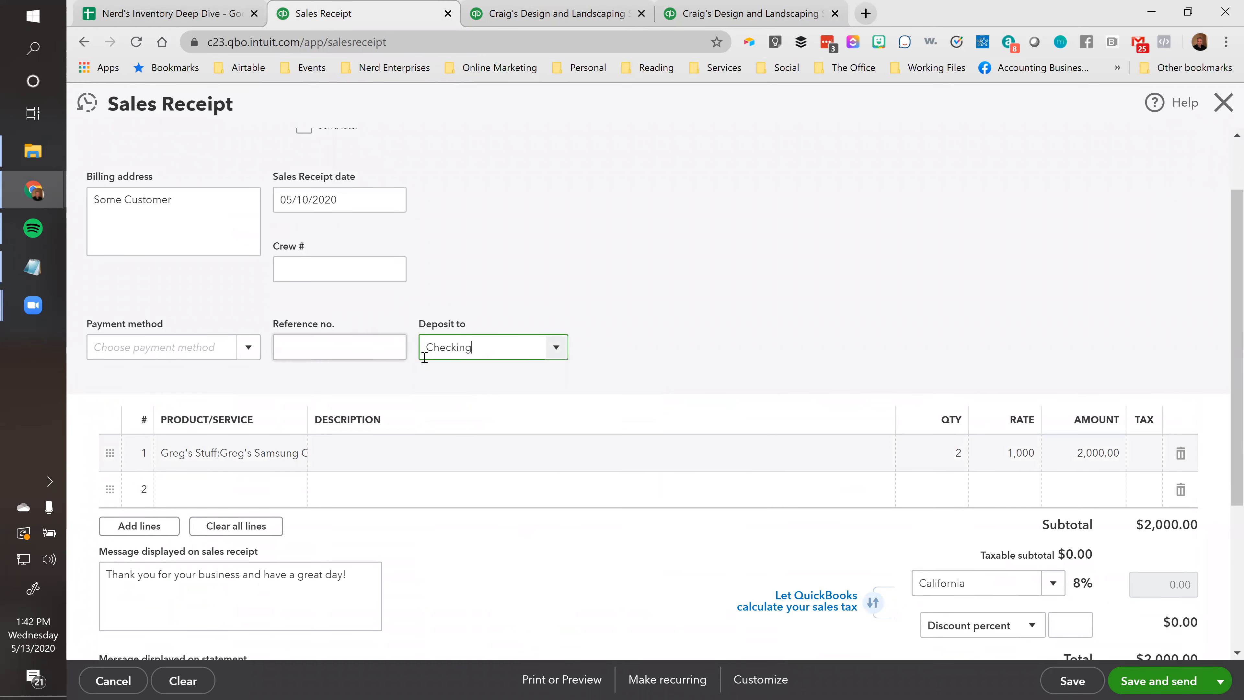
scroll(430, 375, down, 3)
scroll(430, 375, down, 2)
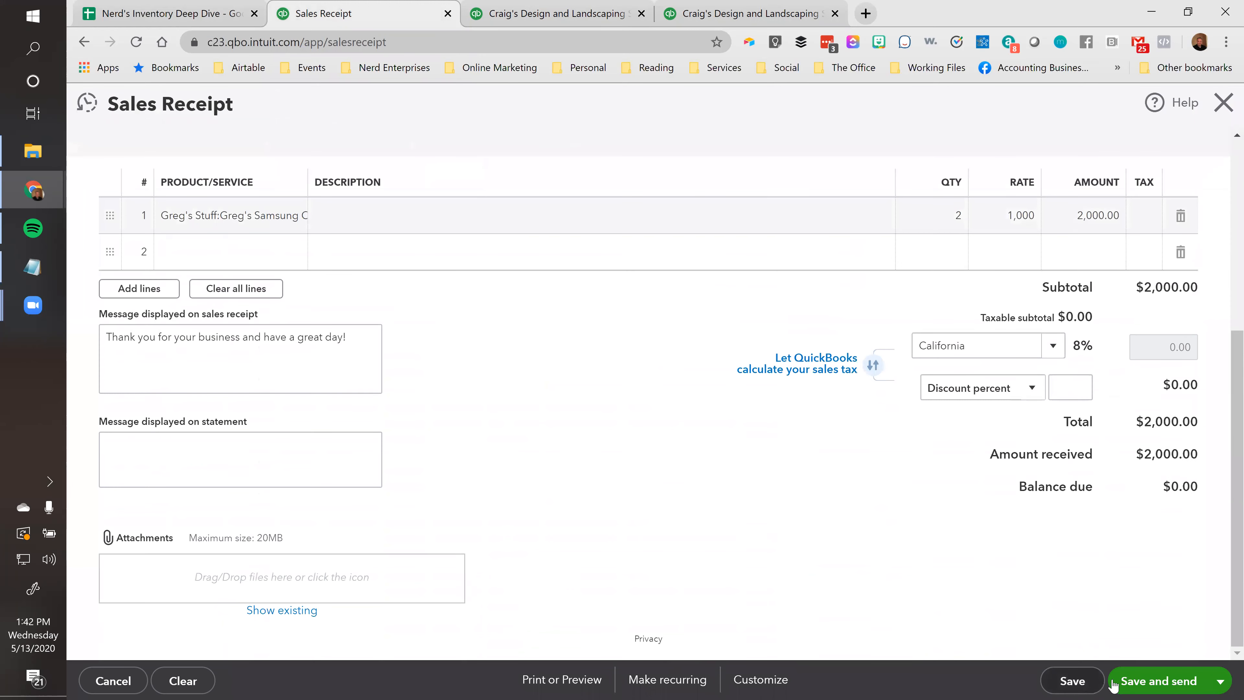
click(1221, 681)
click(1136, 652)
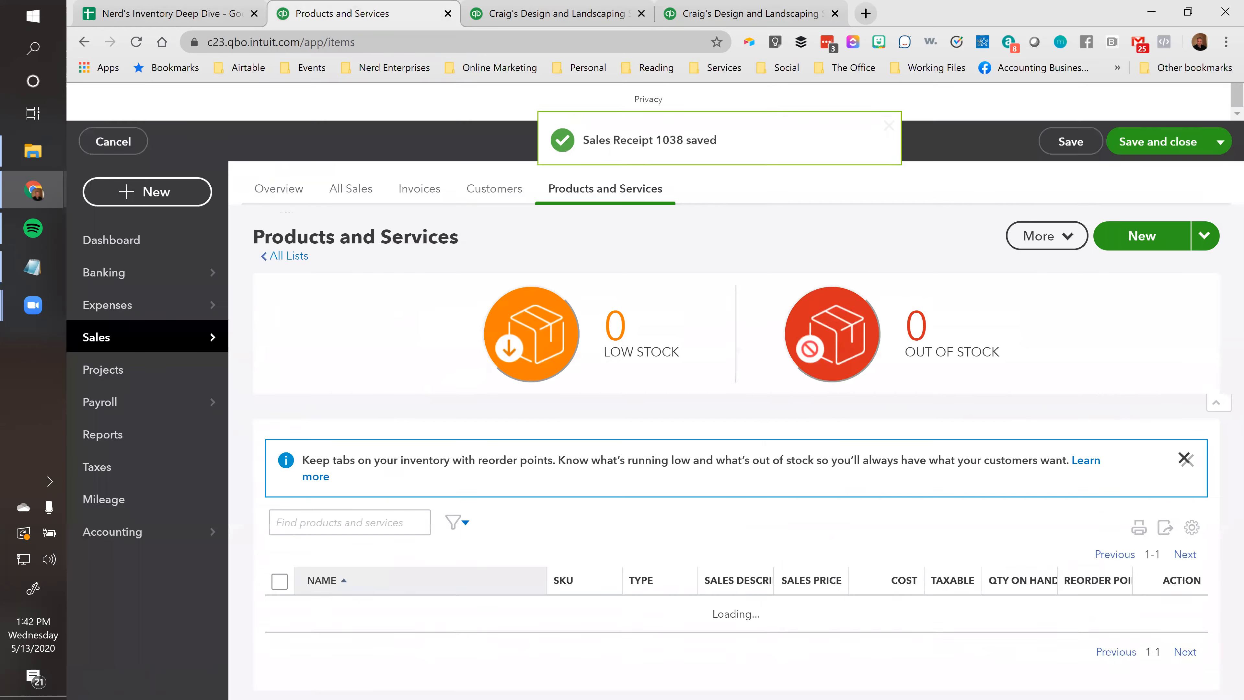
Rerun the Balance Sheet and check its Checking and Inventory Asset balances.
click(522, 20)
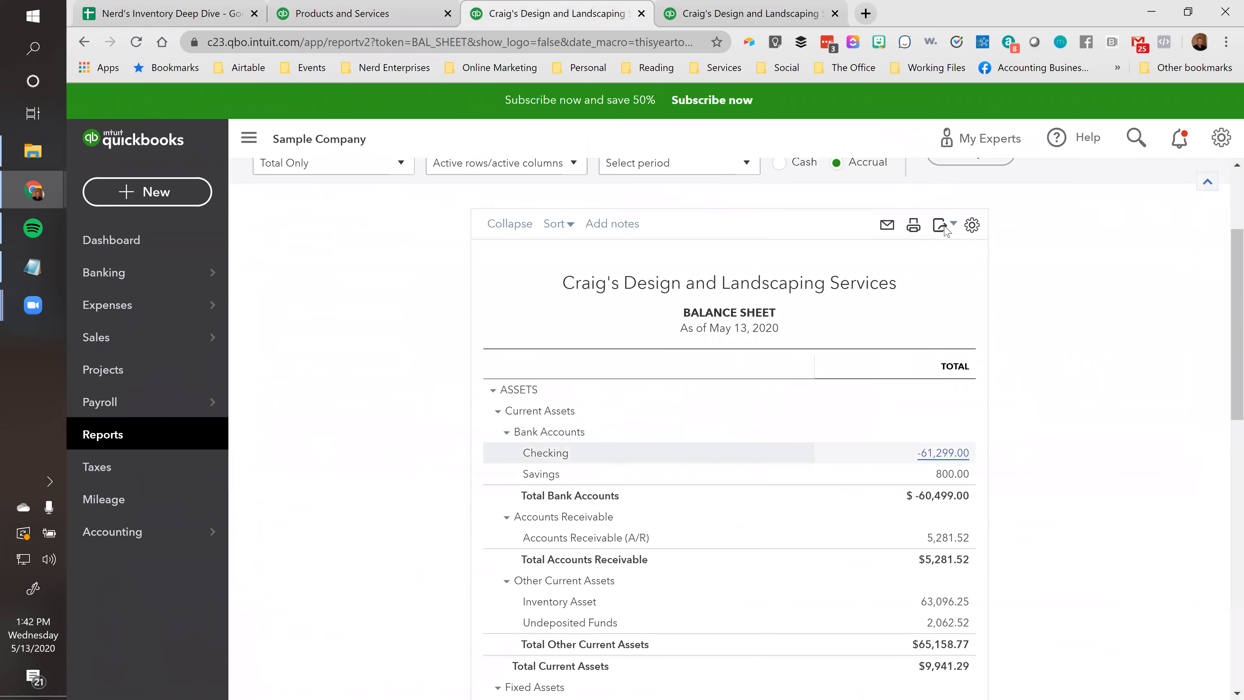
click(971, 317)
scroll(972, 391, down, 4)
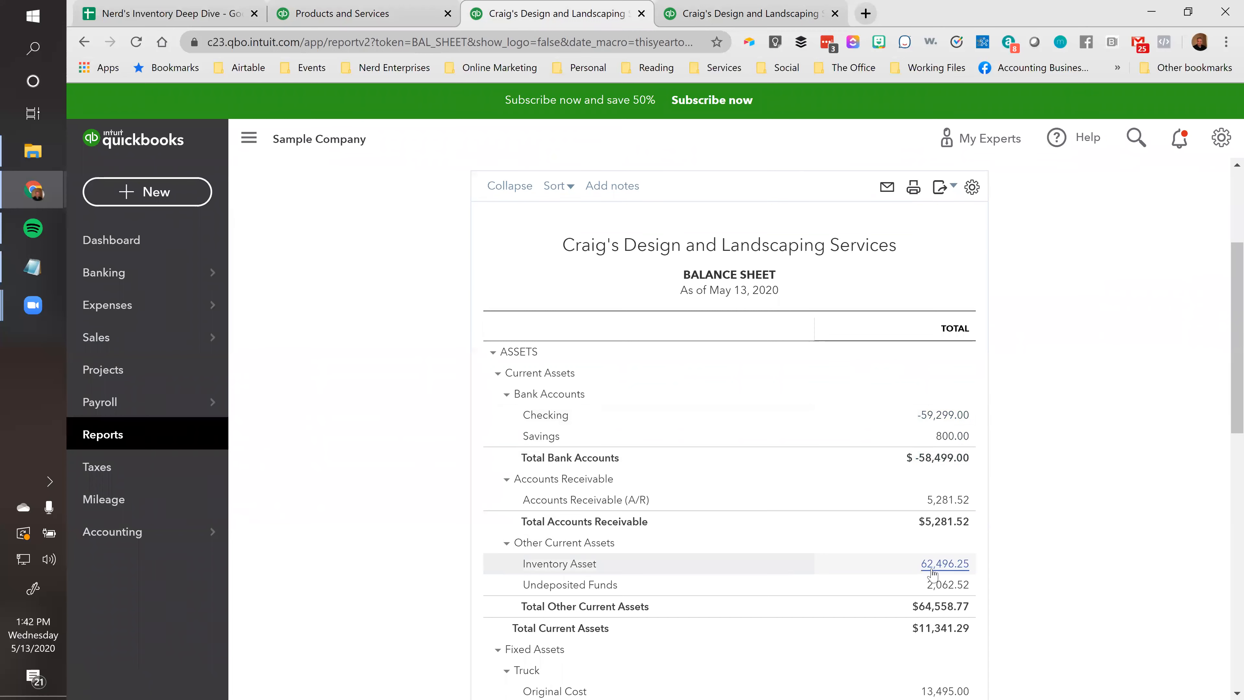
Rerun the Profit and Loss report and check its Cell Phones Sales and Cell Phone - COGS lines.
click(725, 15)
scroll(786, 233, up, 8)
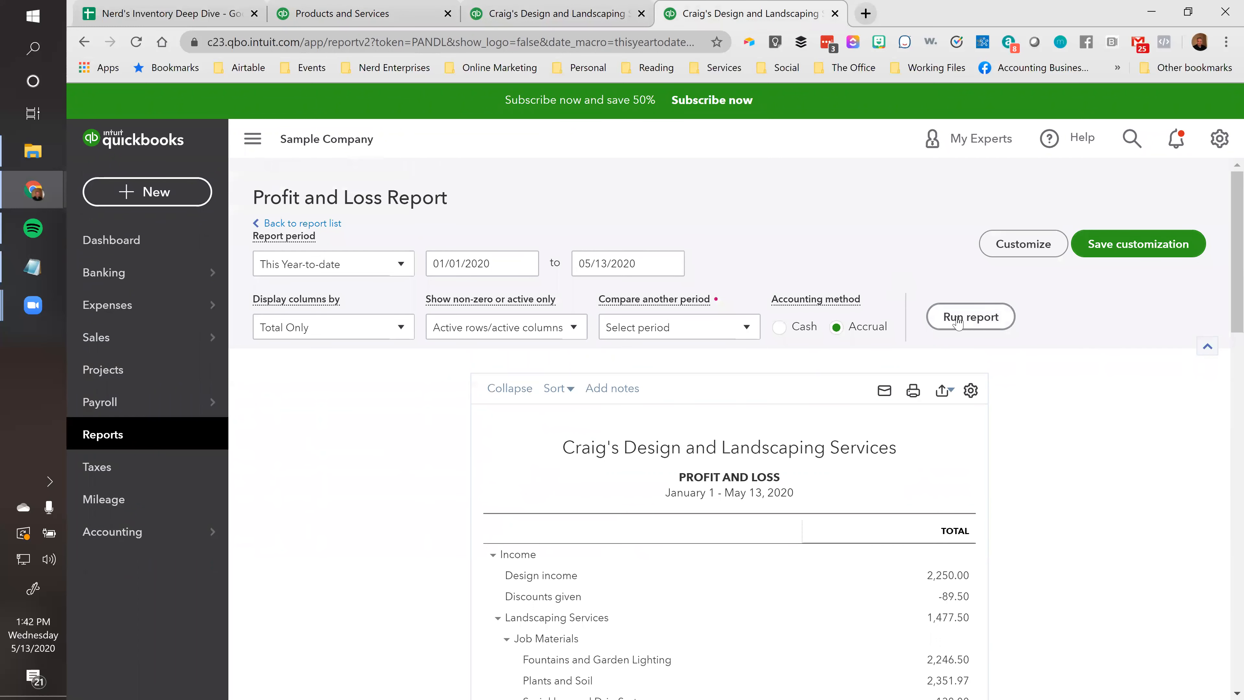
click(958, 322)
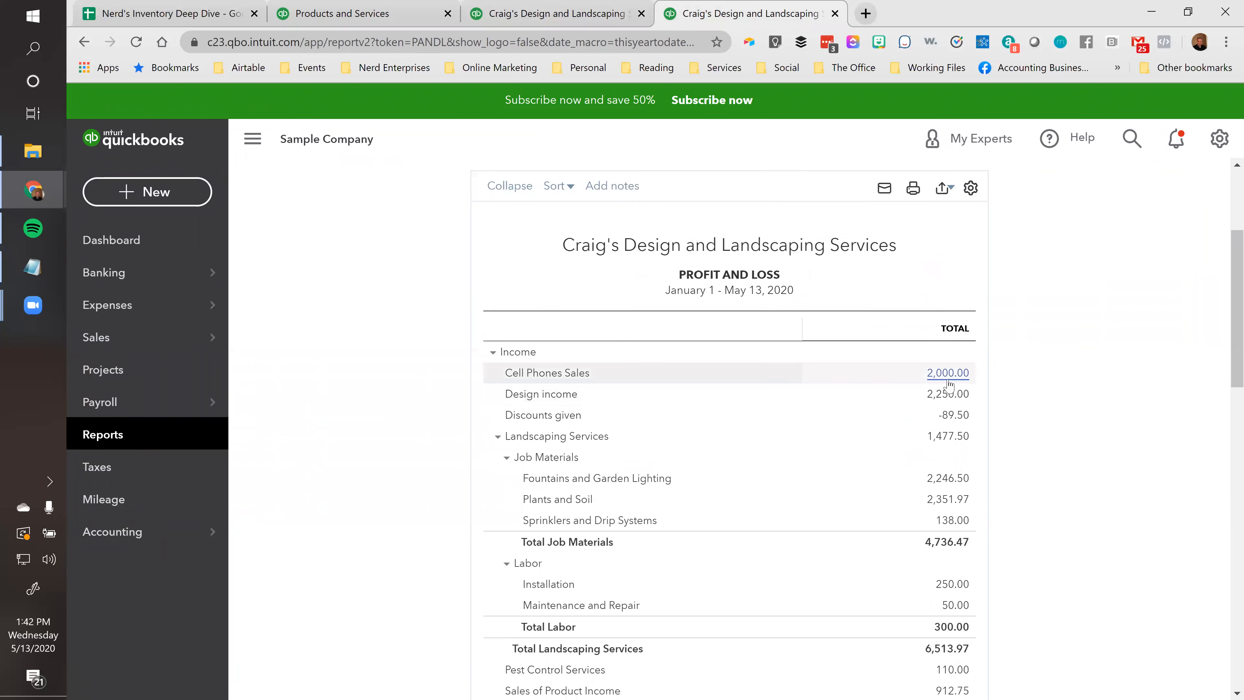
scroll(949, 378, down, 4)
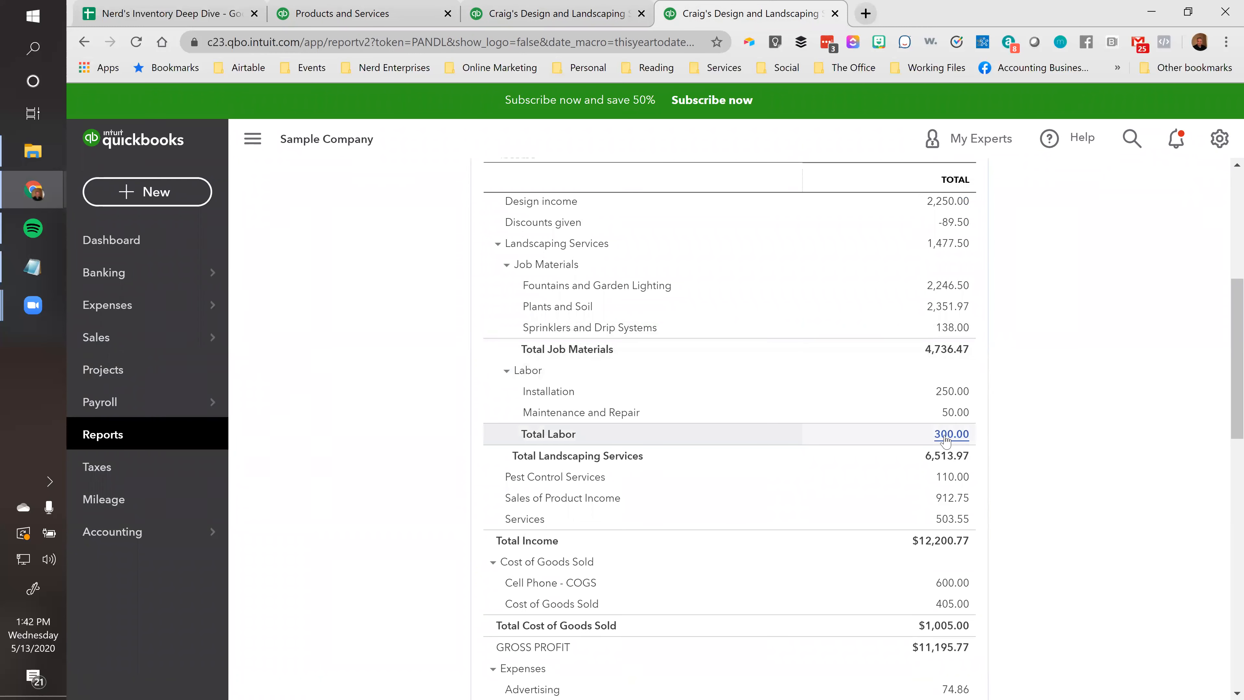
scroll(951, 334, down, 3)
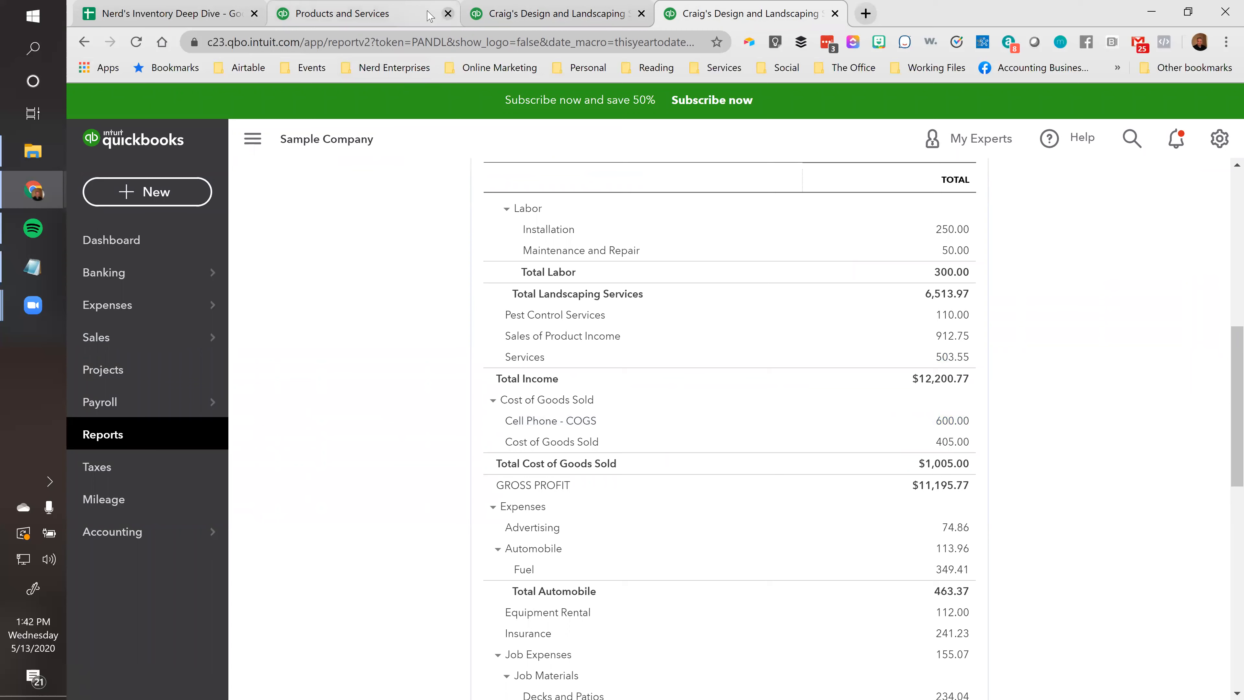
Open the saved Some Customer sales receipt from the recent transactions and display its transaction journal.
click(362, 12)
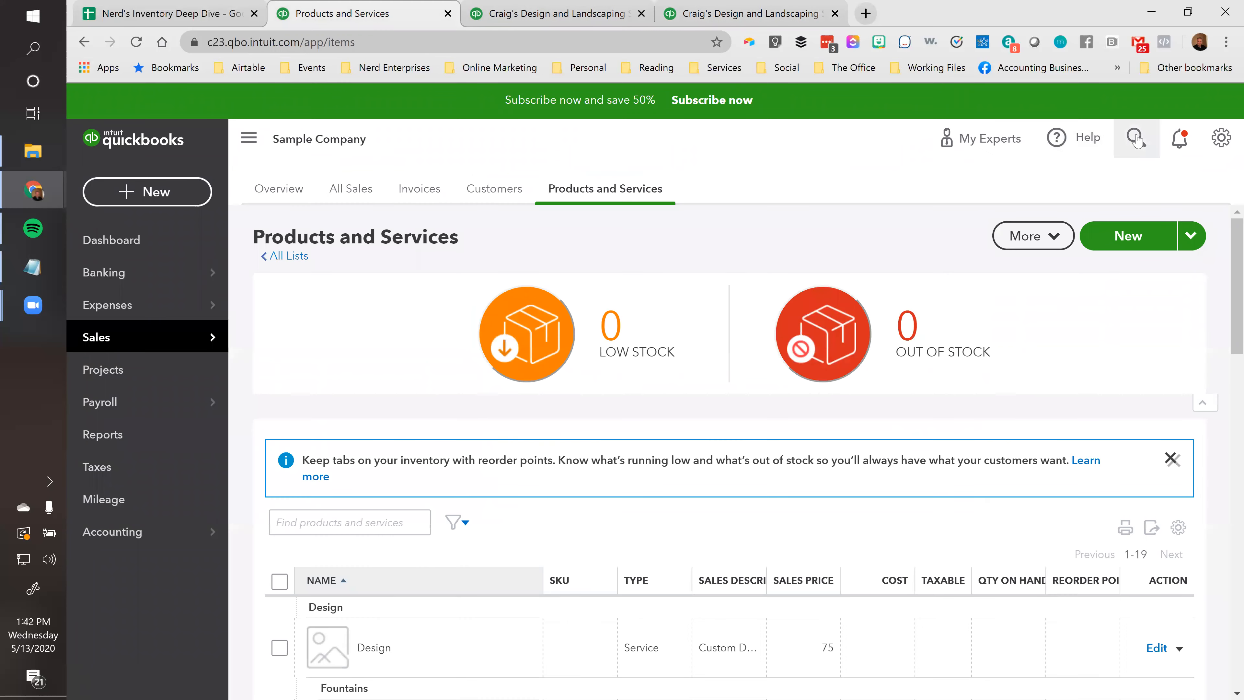
click(1136, 137)
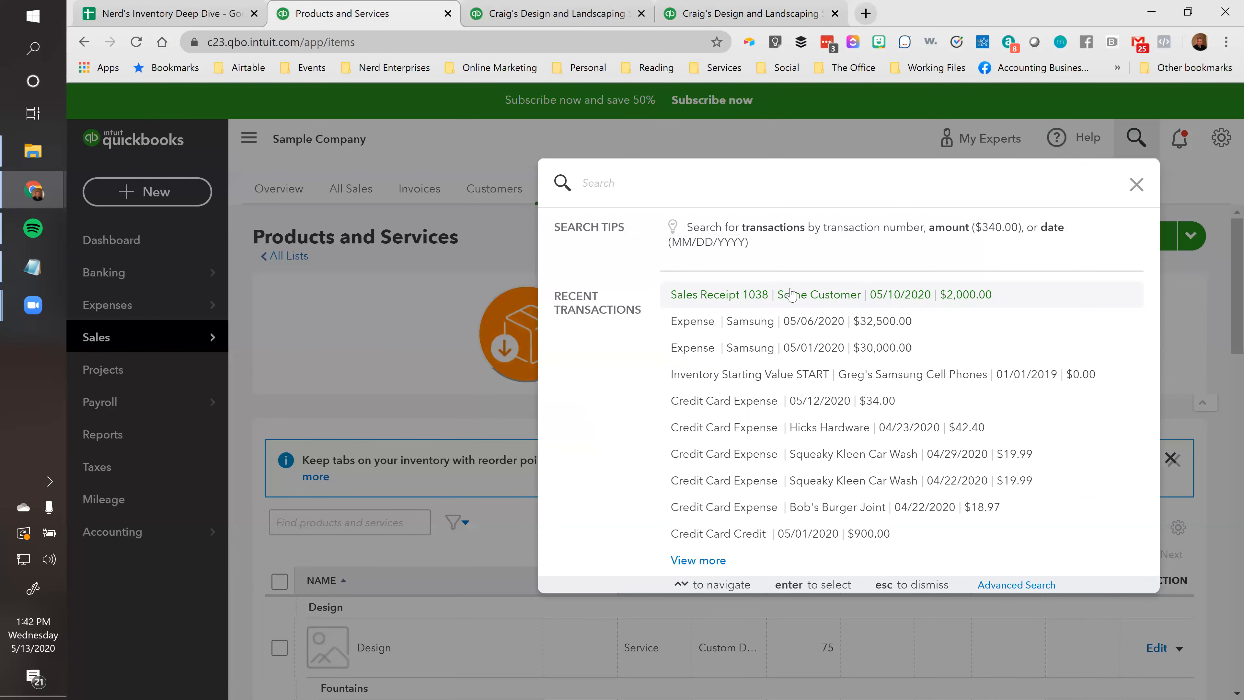
click(843, 297)
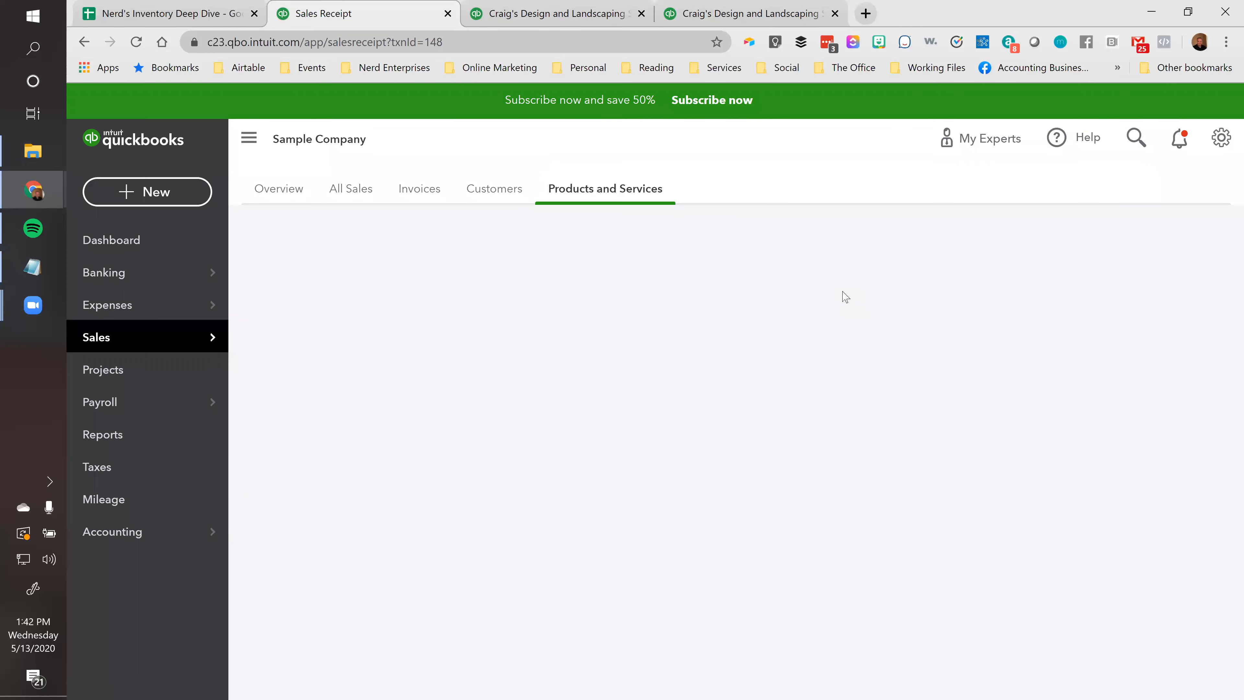
scroll(810, 296, down, 6)
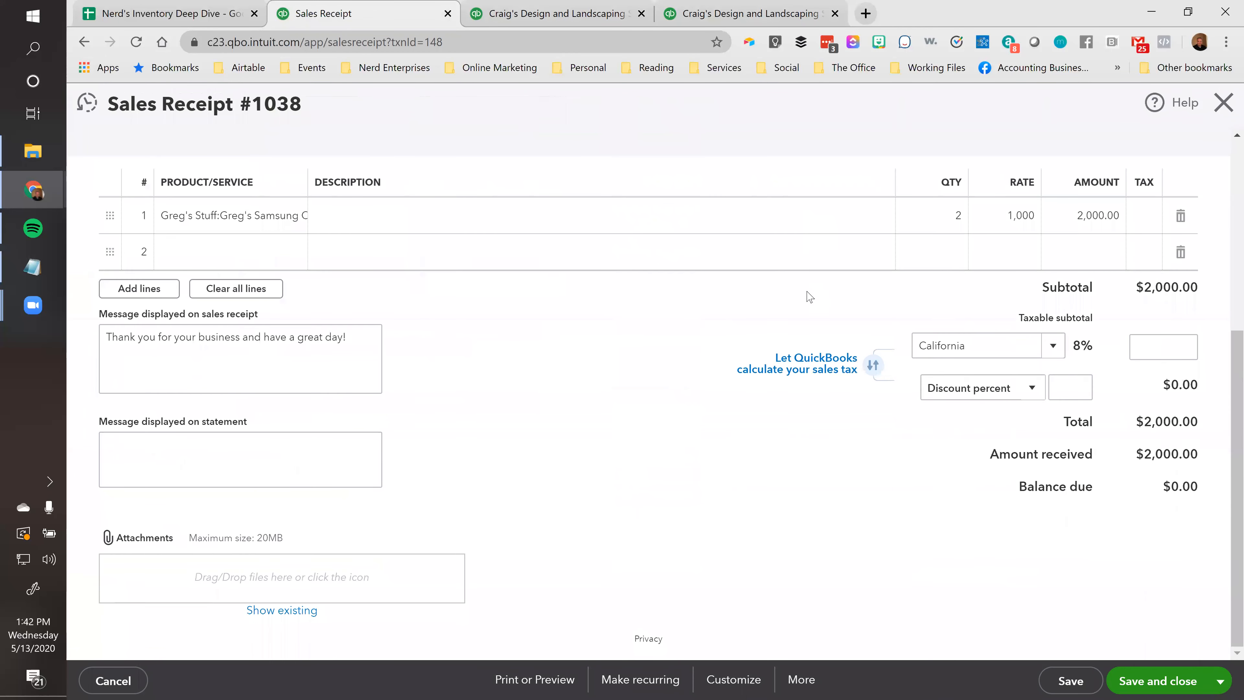
scroll(709, 537, up, 5)
scroll(714, 523, down, 5)
click(799, 680)
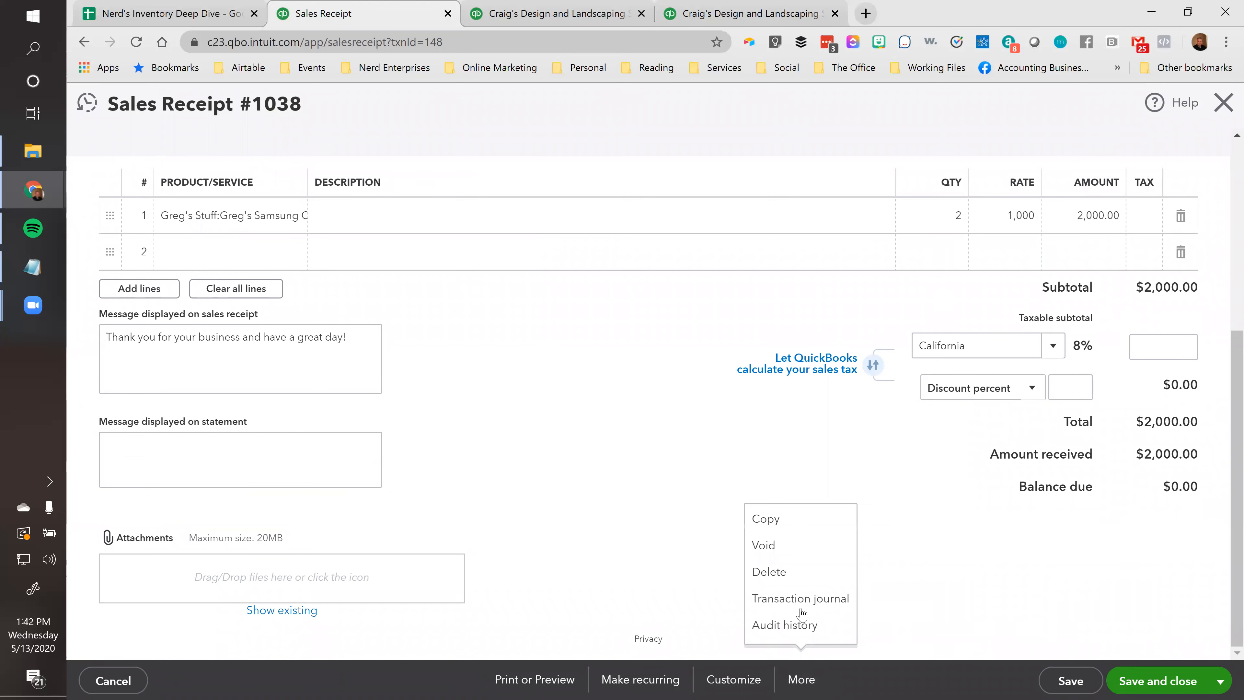
click(789, 599)
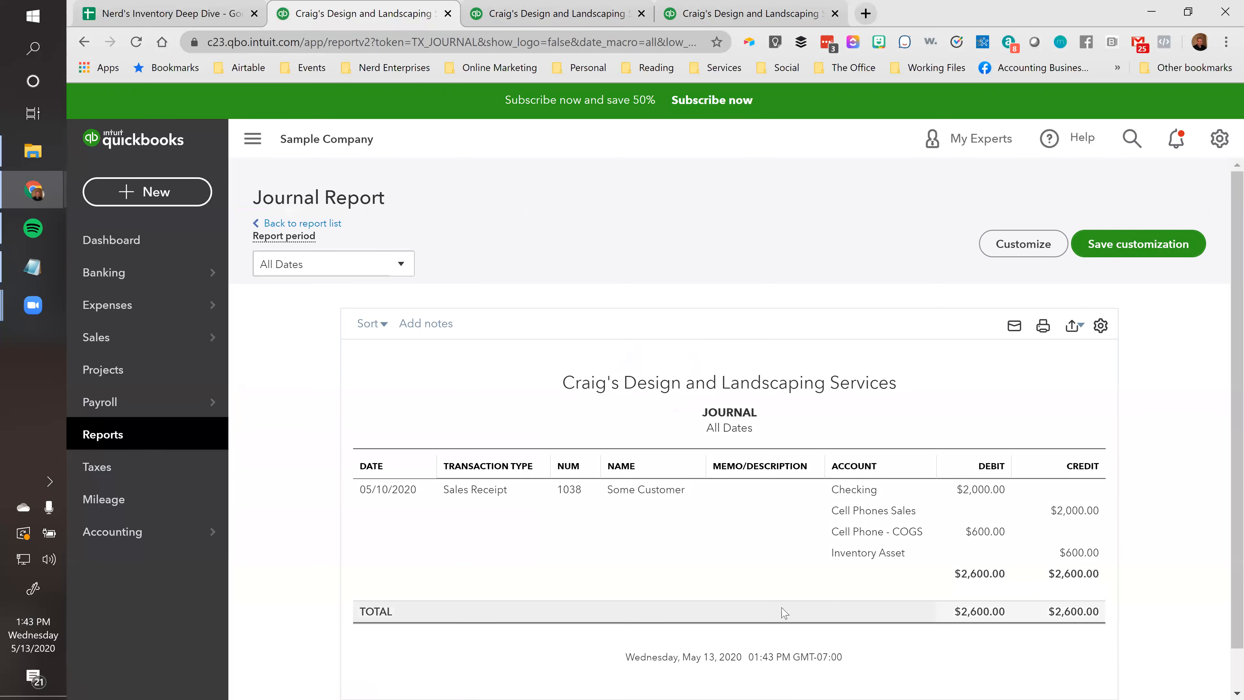
scroll(784, 603, down, 1)
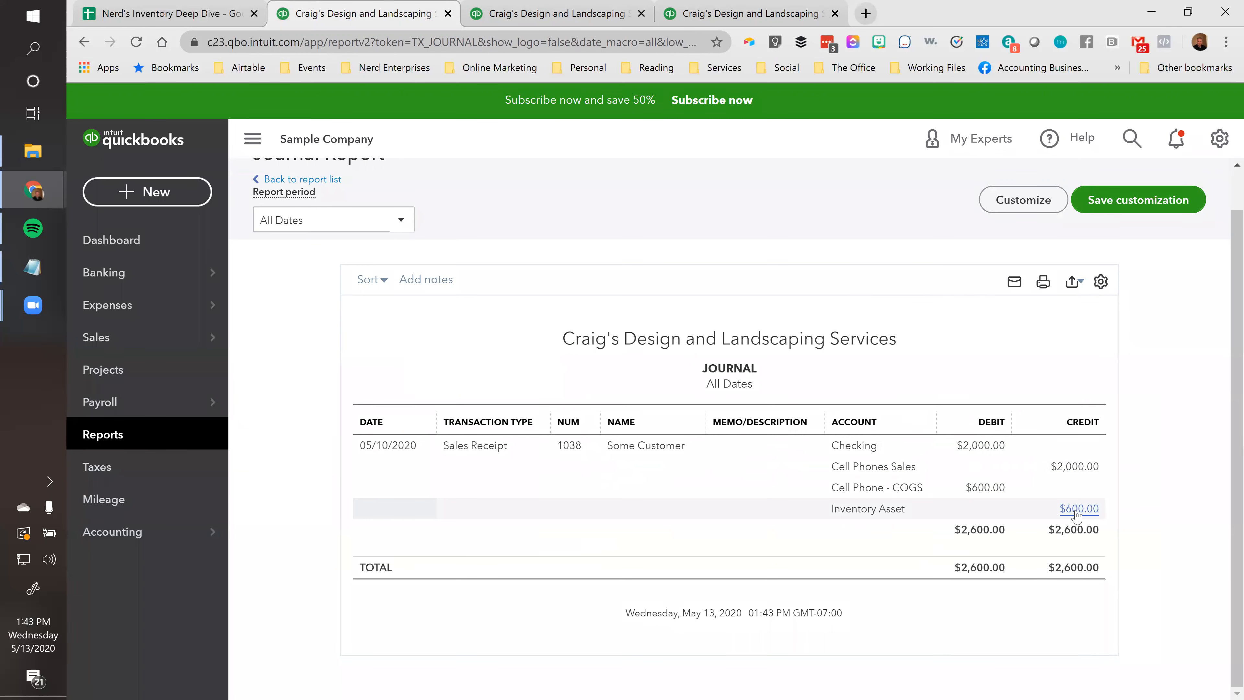
Compare the first sale's COGS with the purchase quantities and unit costs in the spreadsheet, and return to the Journal report.
click(170, 14)
click(1069, 269)
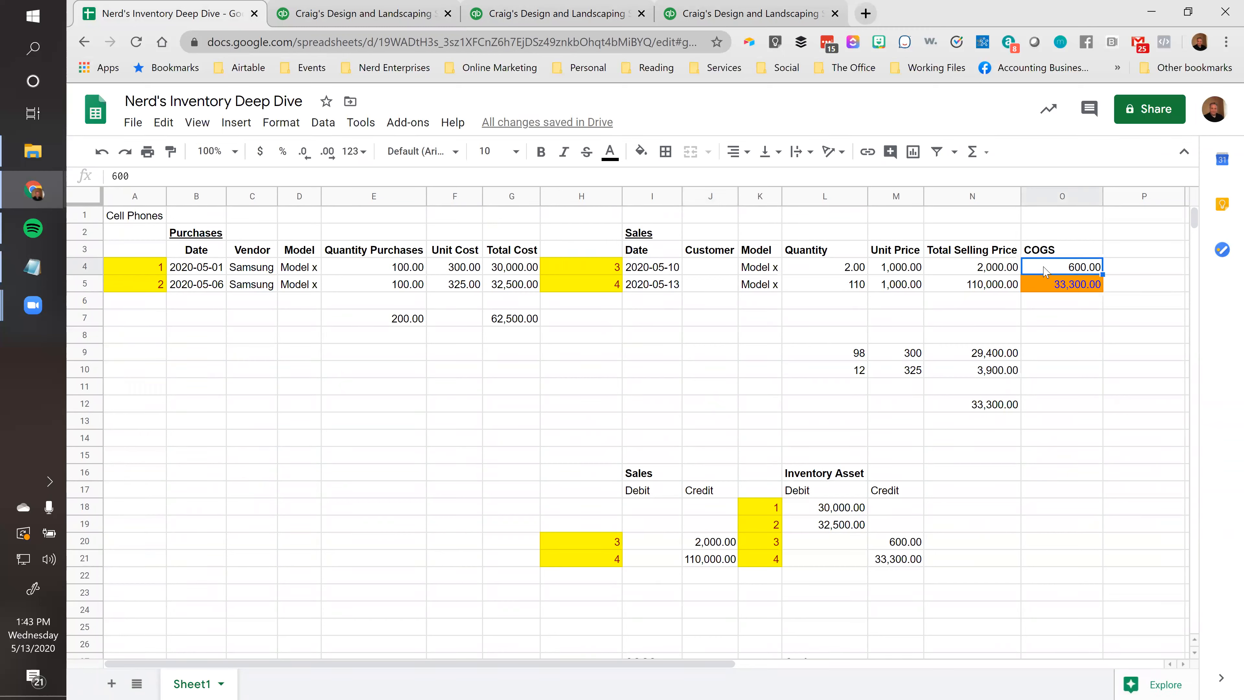
click(448, 270)
click(457, 289)
drag(456, 270, 460, 287)
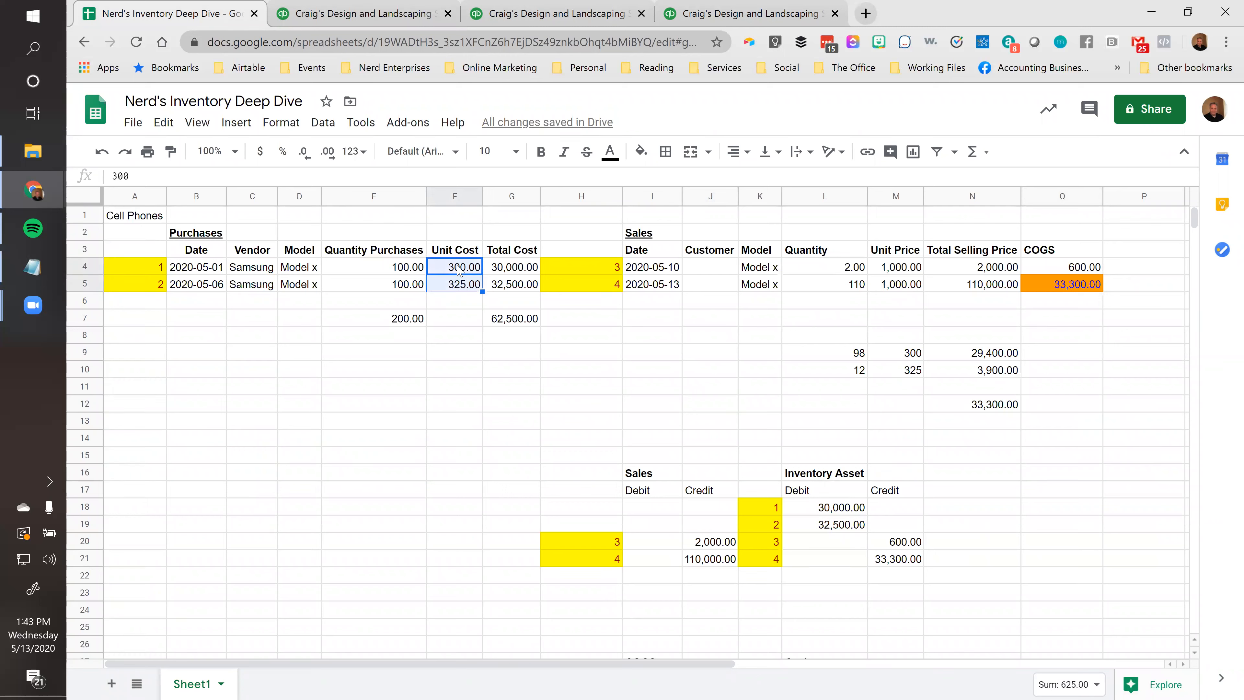
click(457, 268)
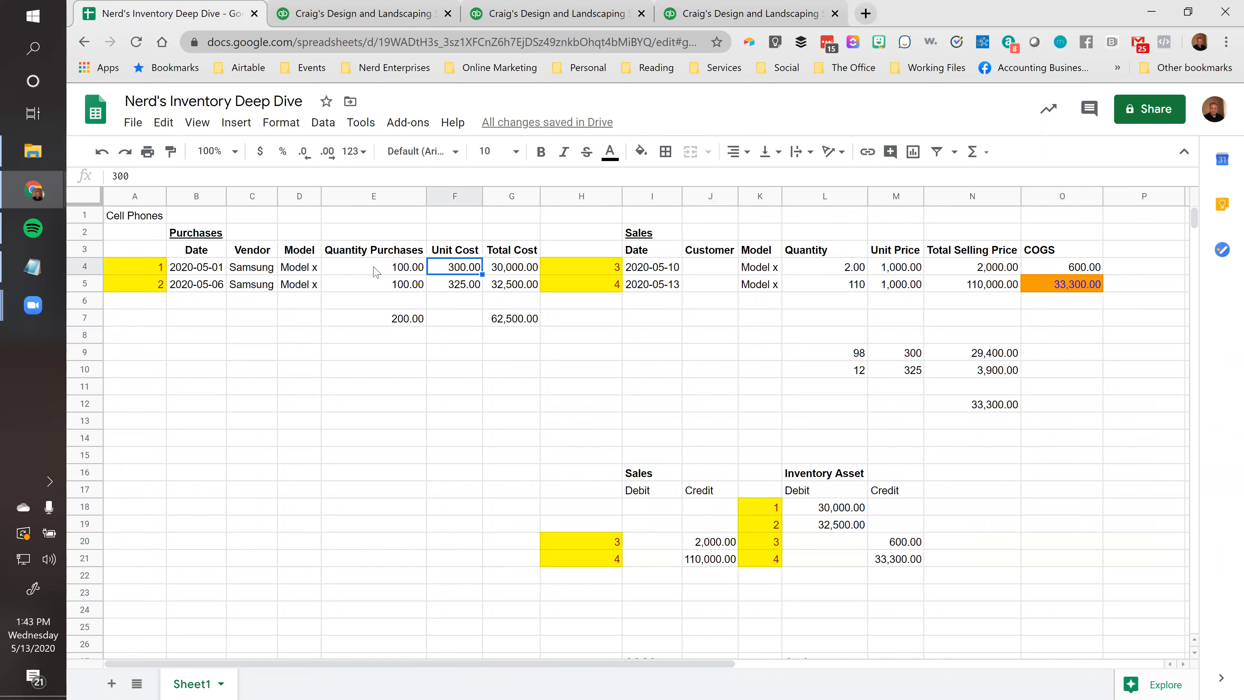
click(402, 273)
click(453, 273)
click(363, 13)
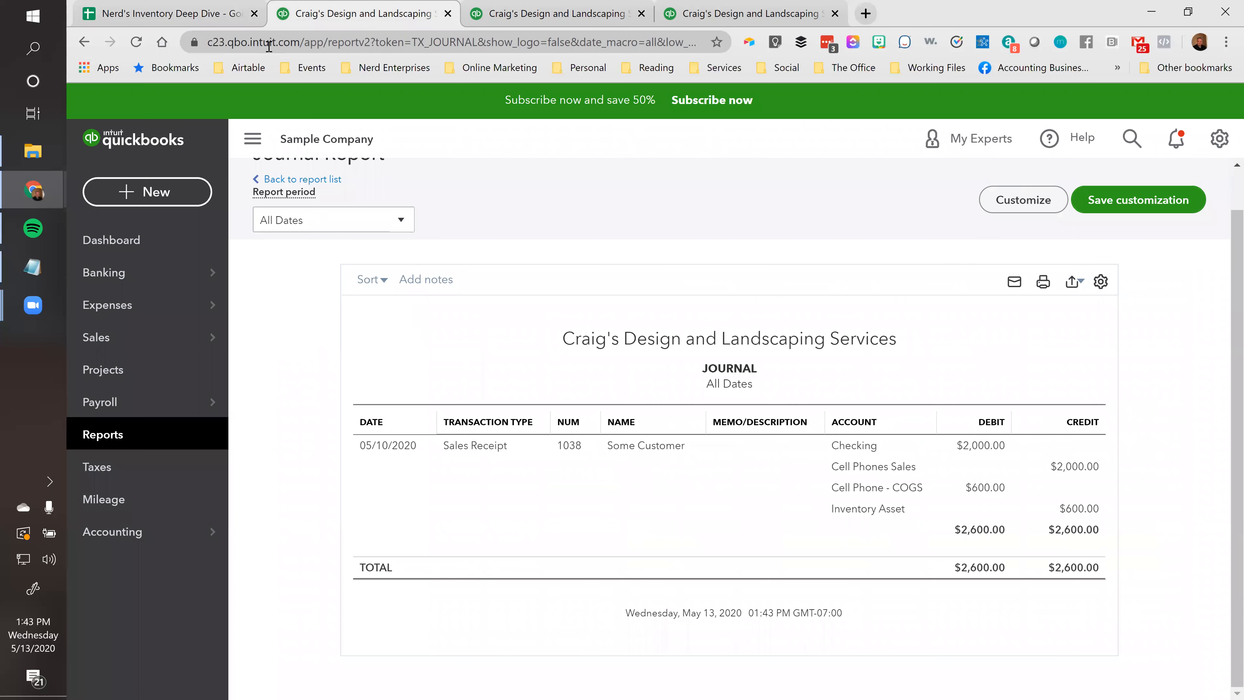
Search the reports for "inve" and display the Inventory Valuation Summary.
click(109, 439)
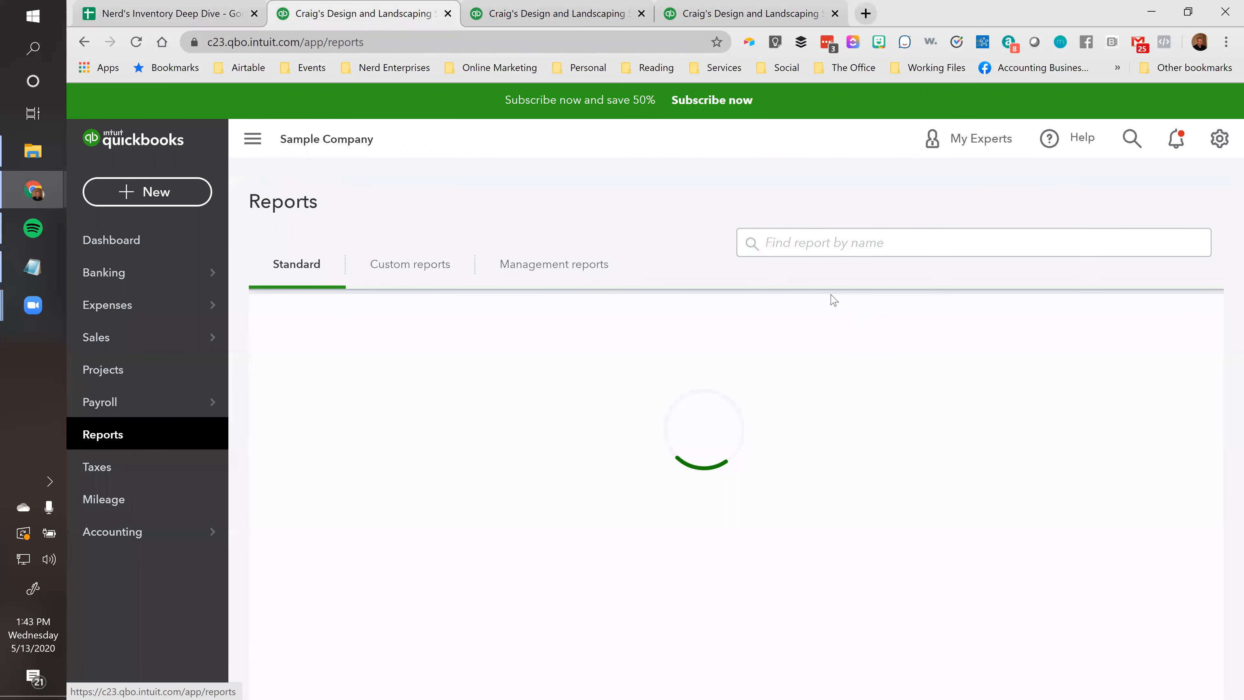
click(791, 249)
text(inve)
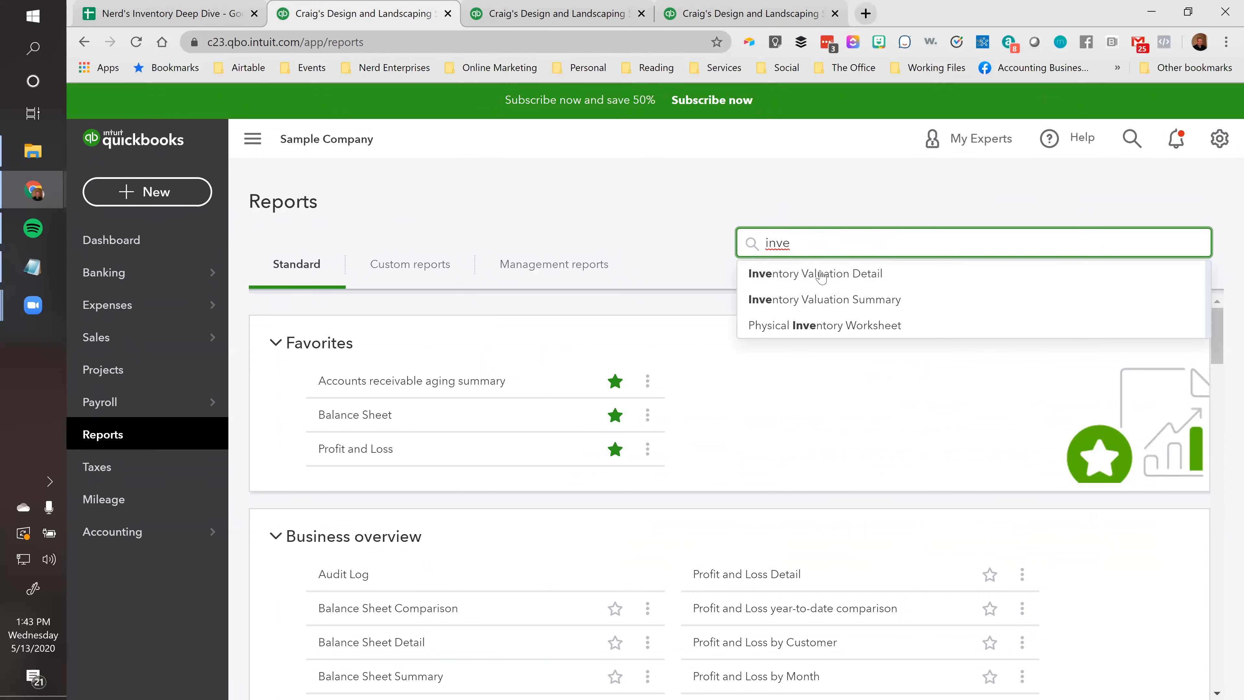
click(822, 275)
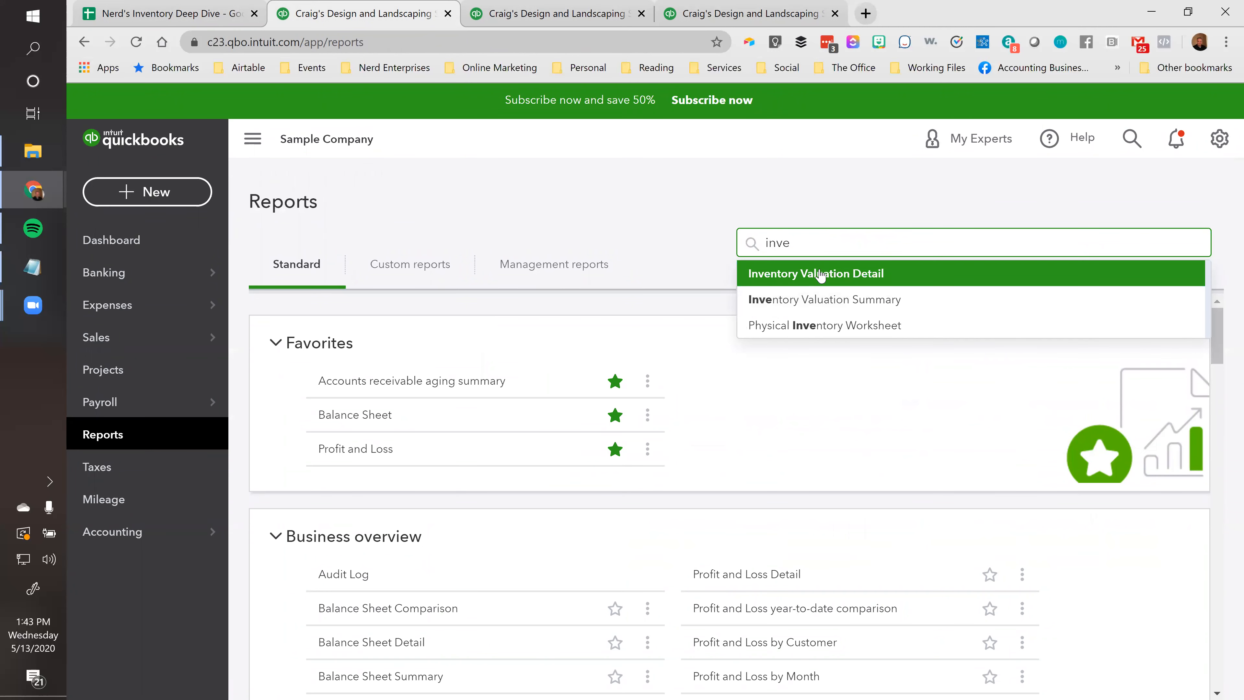
click(842, 300)
scroll(841, 309, down, 1)
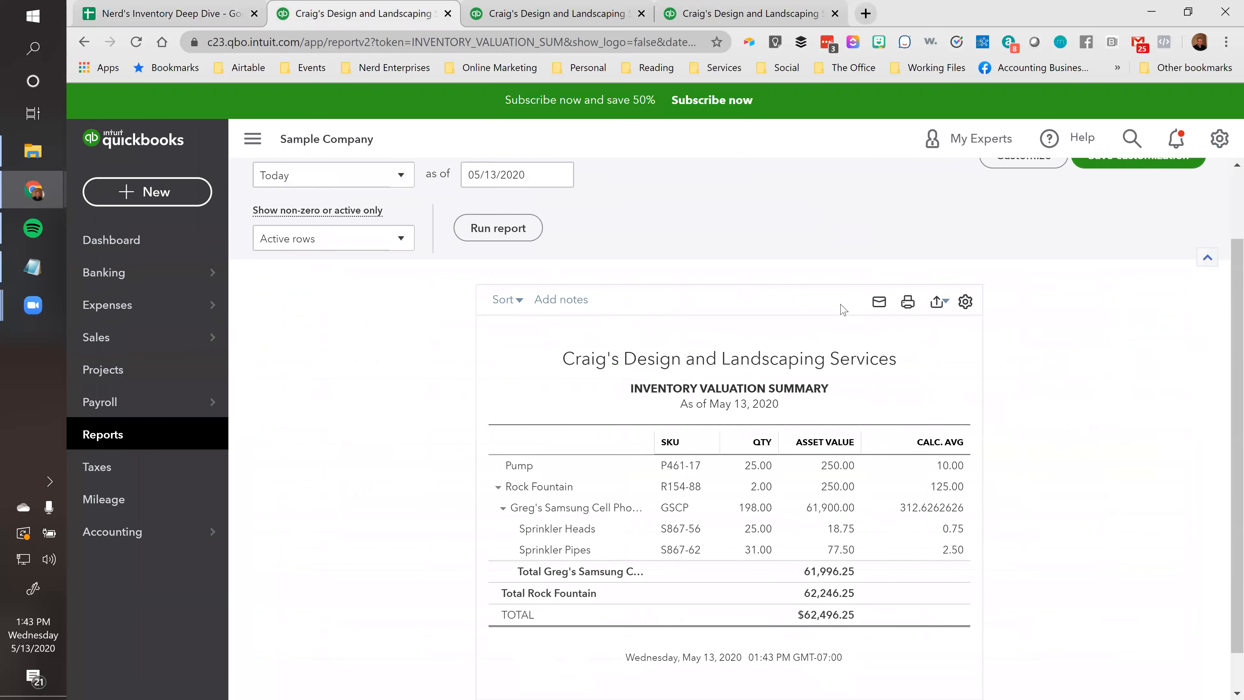
scroll(841, 308, down, 1)
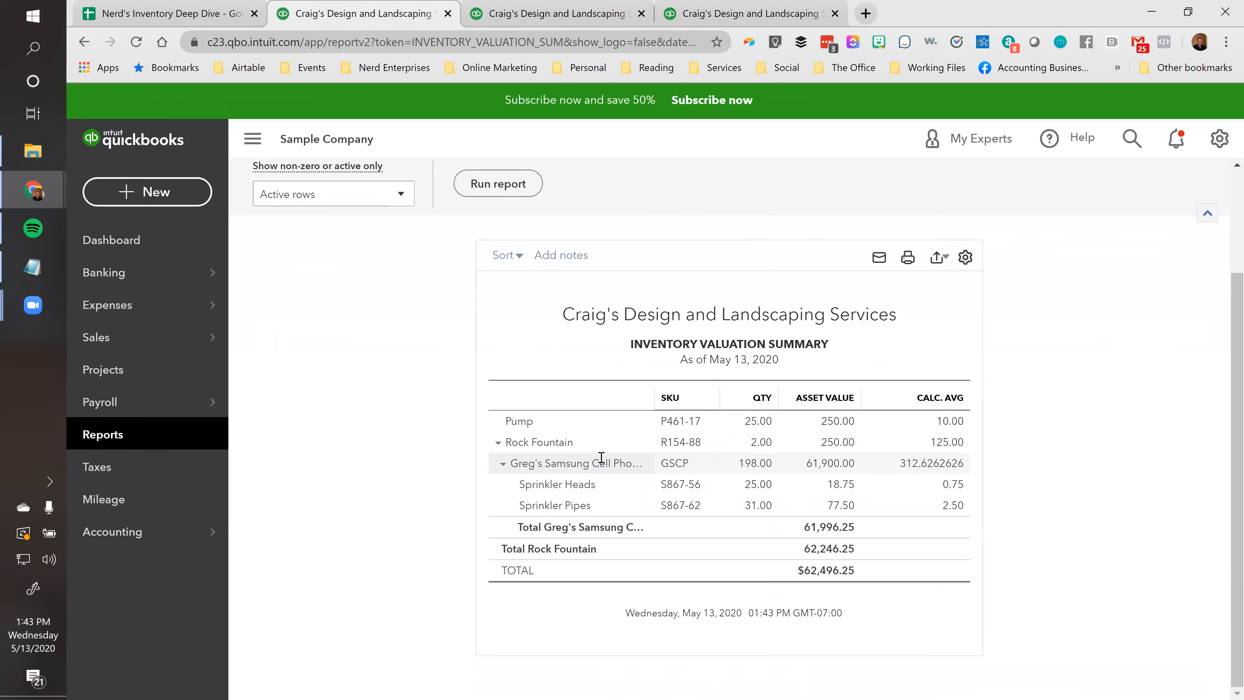
Drill into the quantity of the Samsung cell phones row to display its Inventory Valuation Detail.
click(502, 464)
click(502, 526)
click(753, 469)
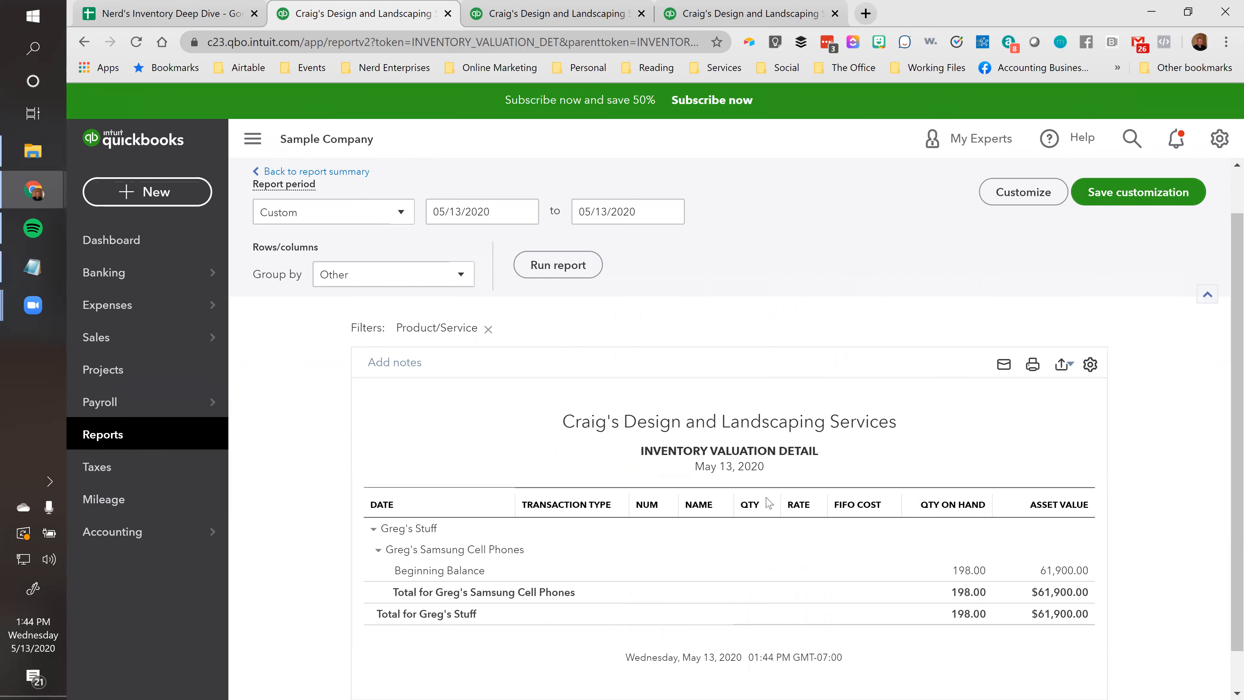
Rerun the Inventory Valuation Detail for All Dates and review the cell phone transactions with their FIFO costs.
scroll(577, 347, down, 1)
scroll(578, 256, up, 2)
click(384, 265)
click(300, 294)
click(557, 318)
scroll(803, 385, down, 4)
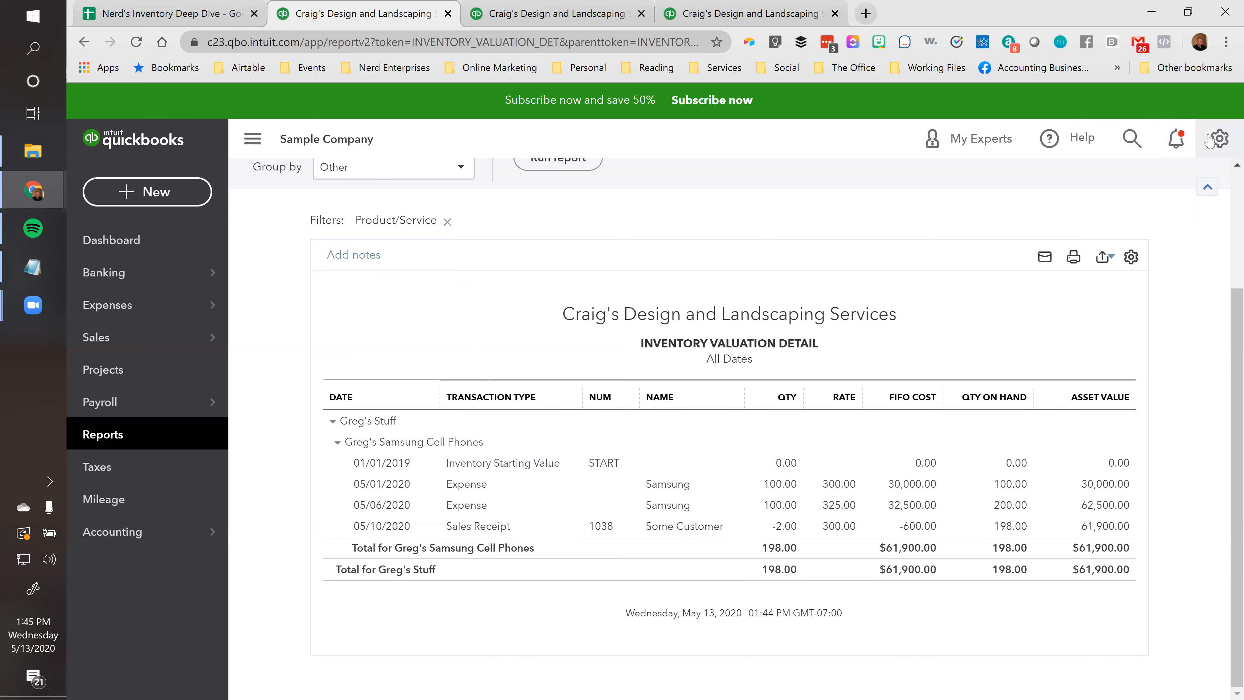
Filter the Products and Services list by "gre" and open the Samsung cell phones inventory item for editing.
click(1219, 139)
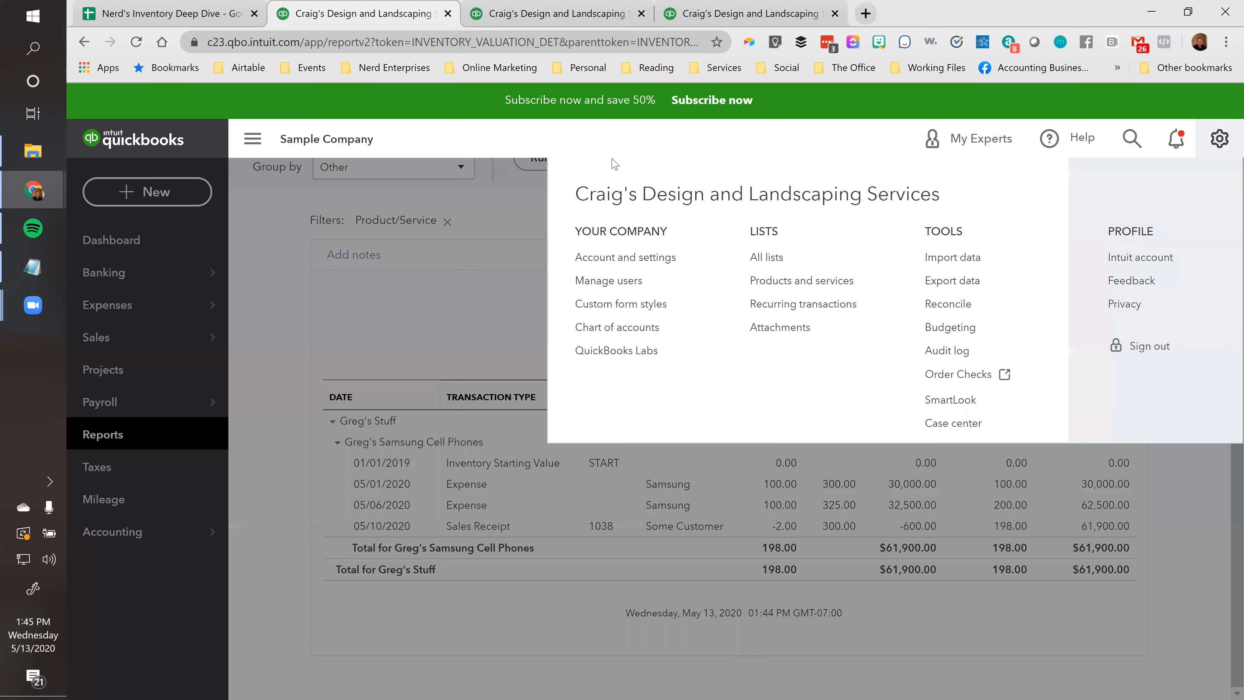
click(765, 283)
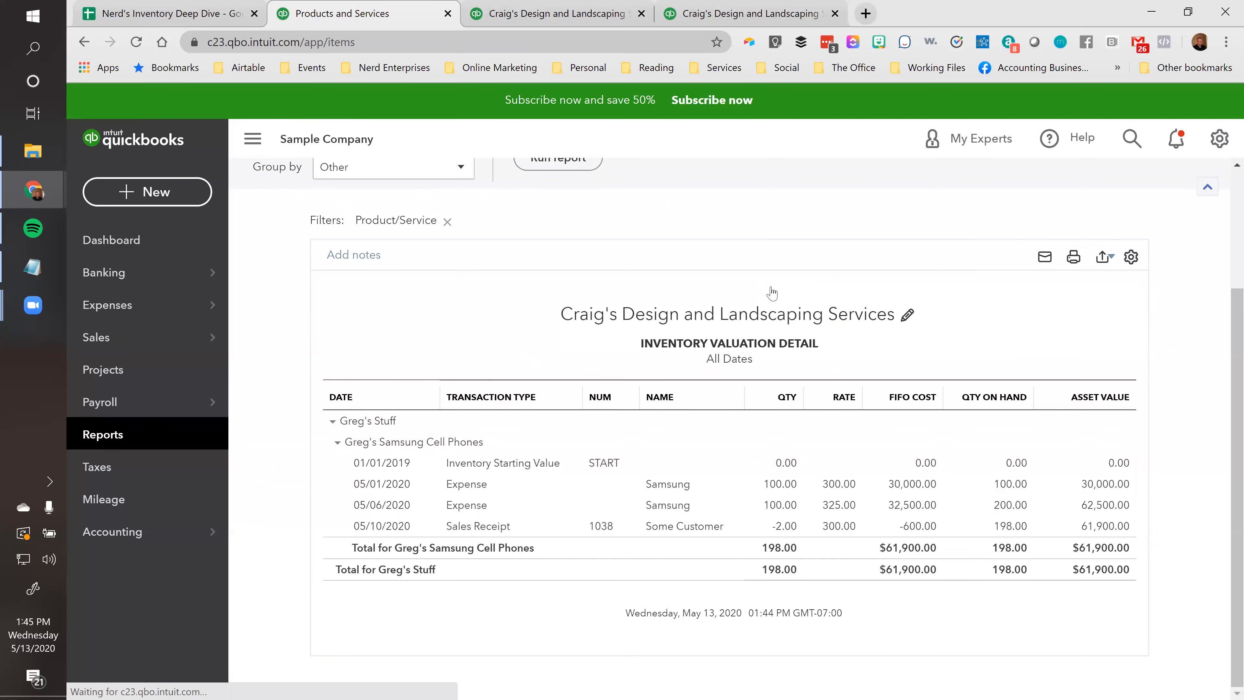
click(375, 518)
text(ge)
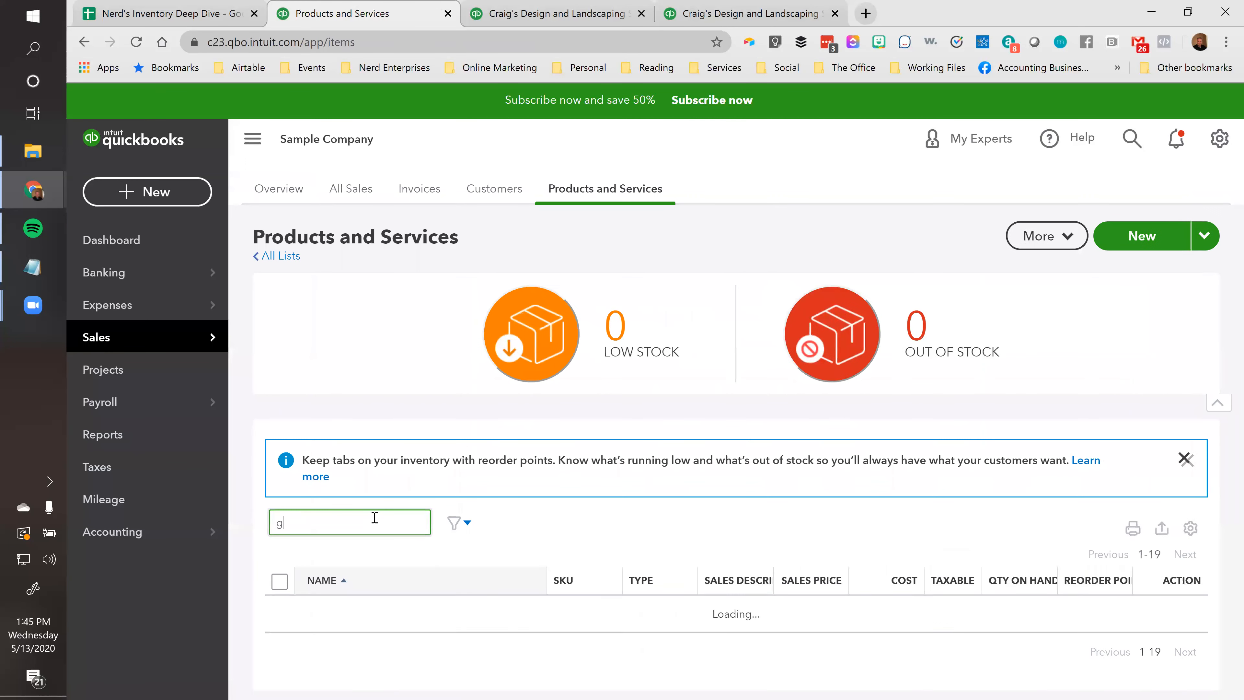
key(BackSpace)
text(re)
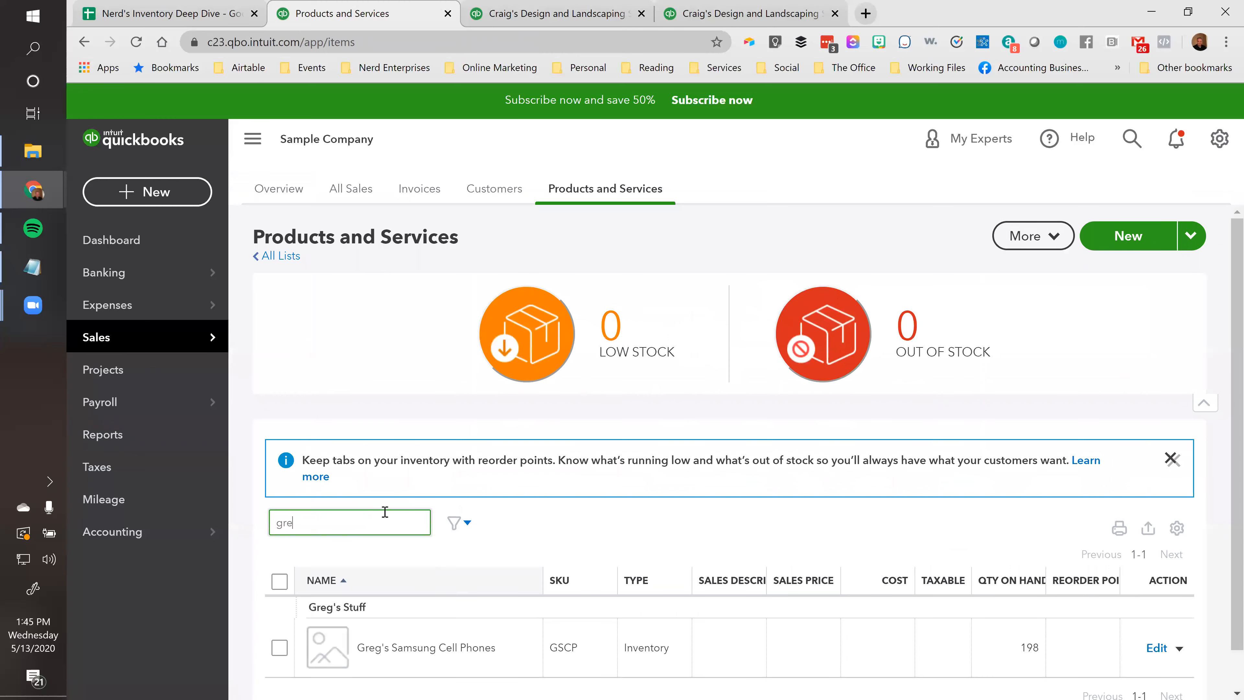
scroll(490, 549, down, 1)
click(1155, 607)
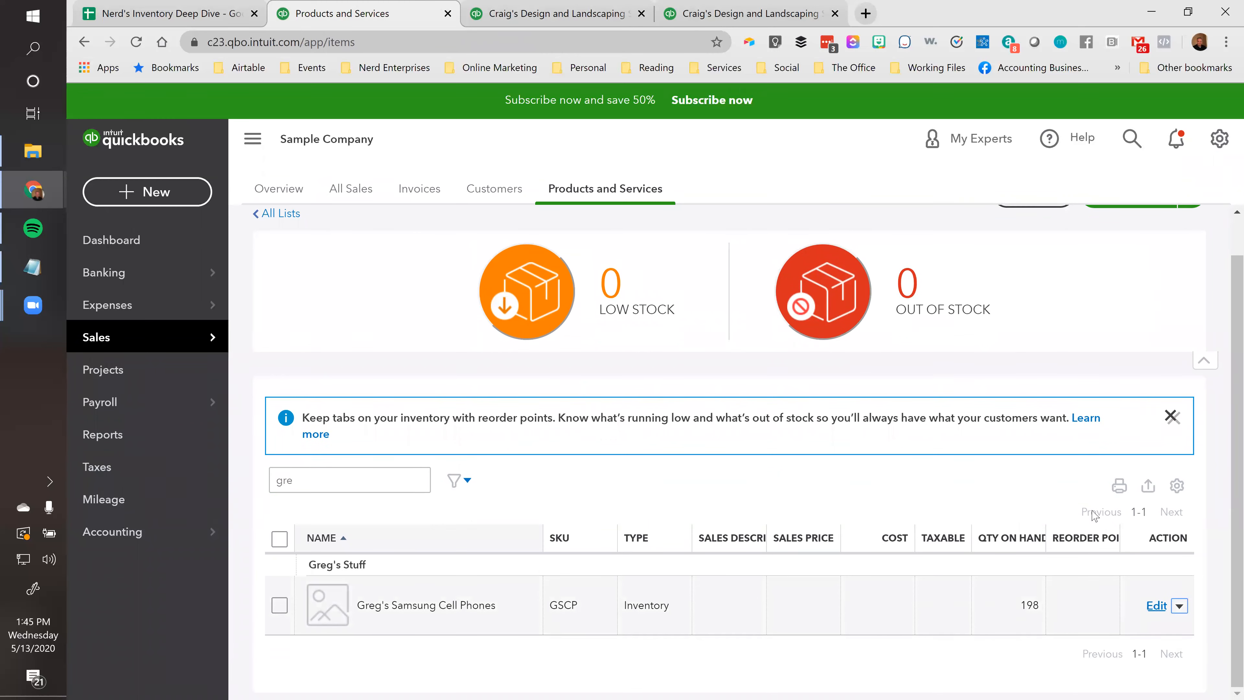
Examine the Samsung cell phones item's sales price/rate and cost fields alongside its income and expense accounts.
scroll(1069, 324, down, 6)
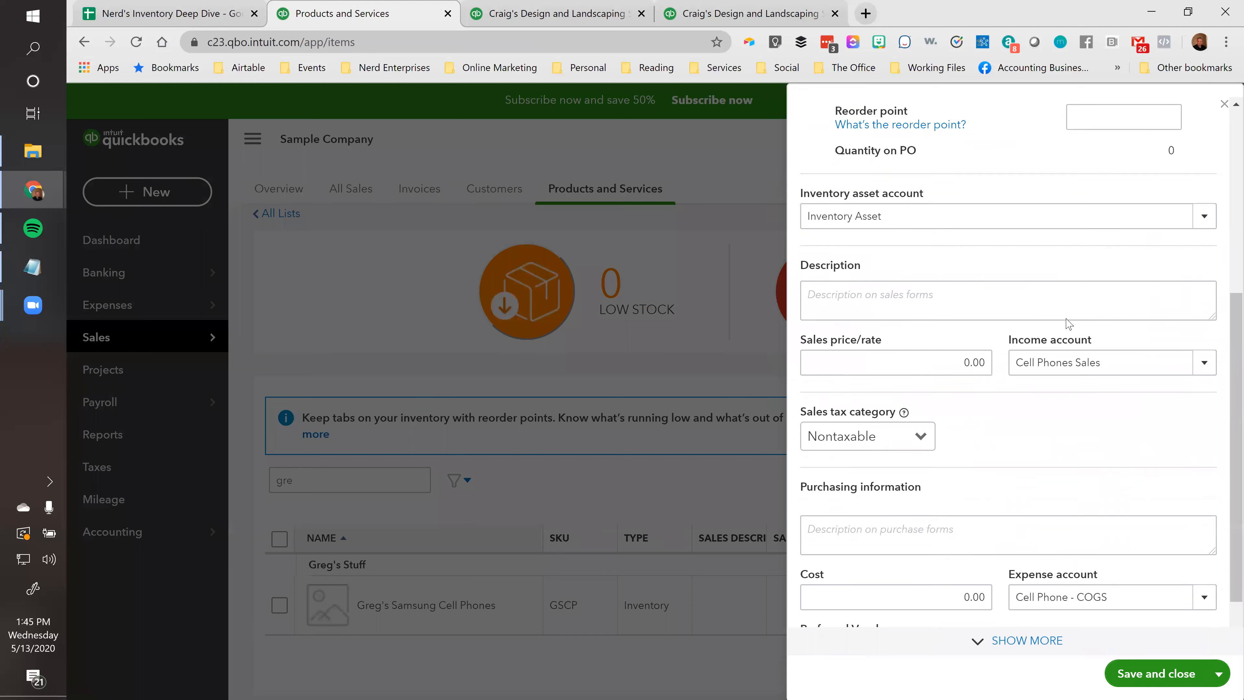
click(941, 299)
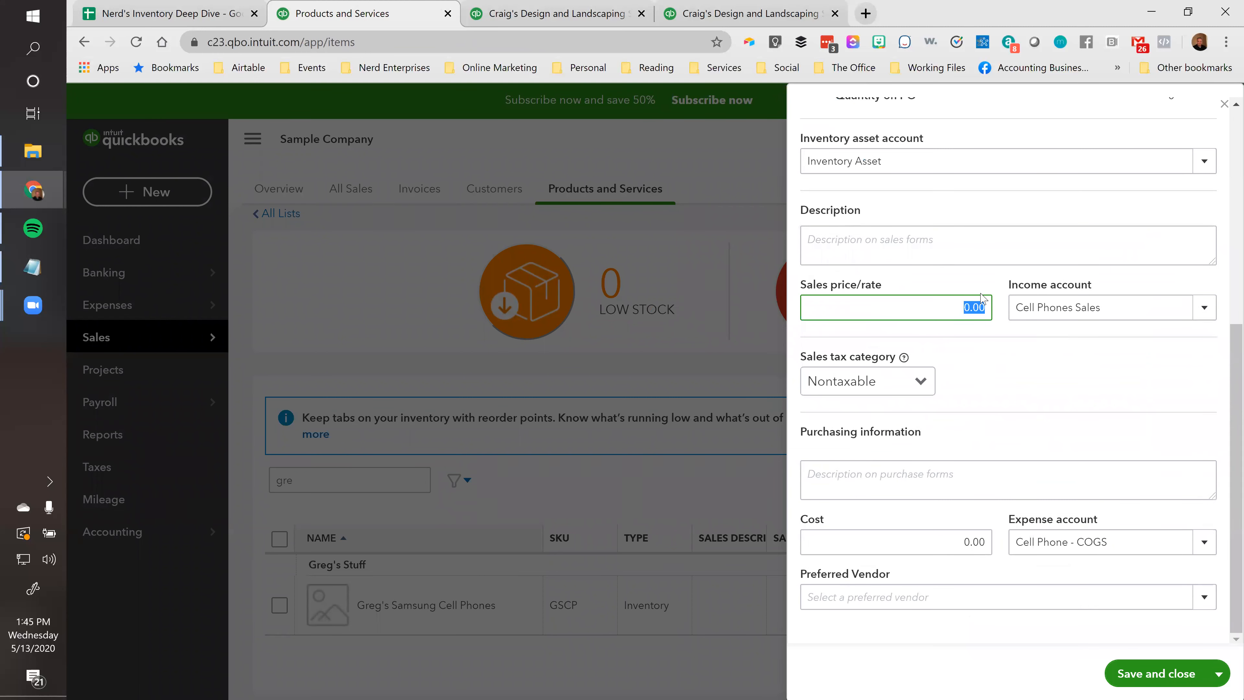
click(970, 314)
drag(966, 314, 1006, 314)
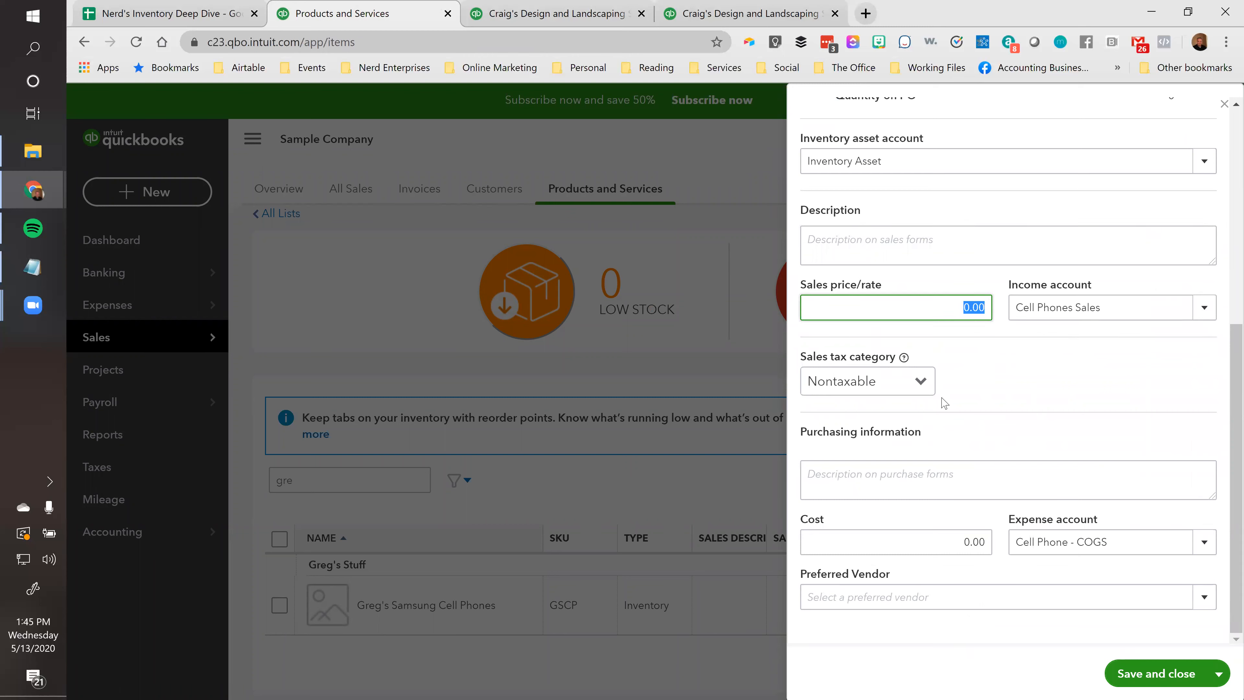
click(955, 539)
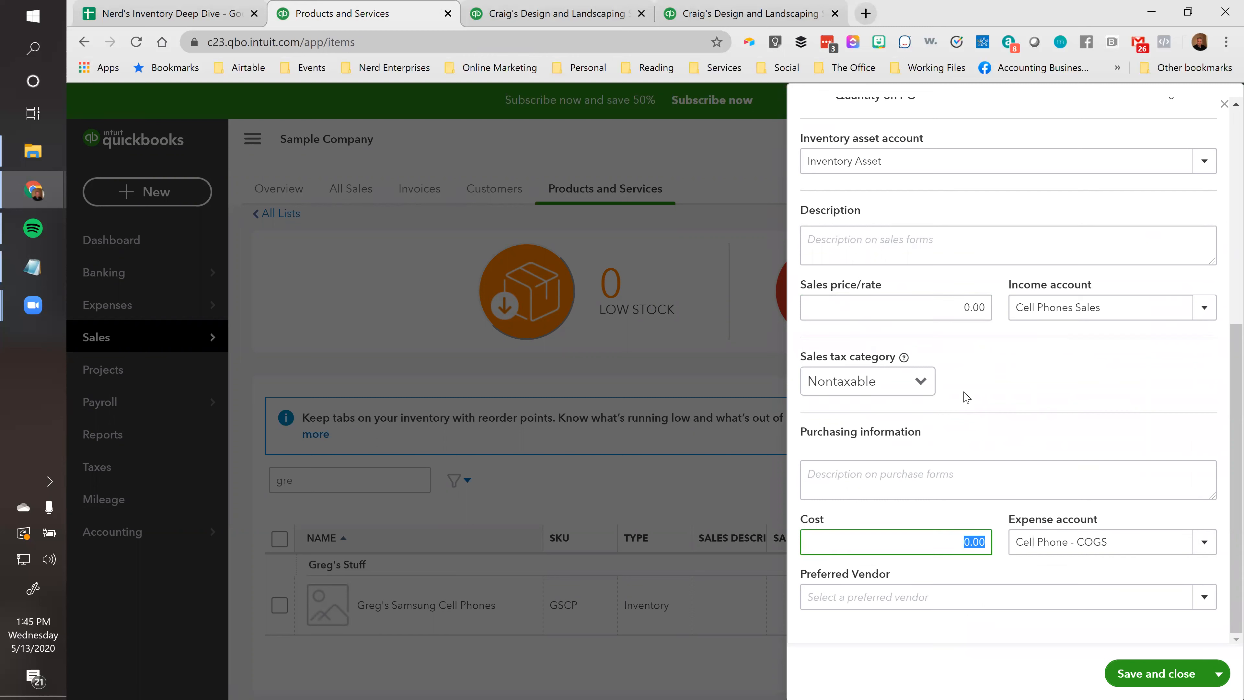
click(984, 310)
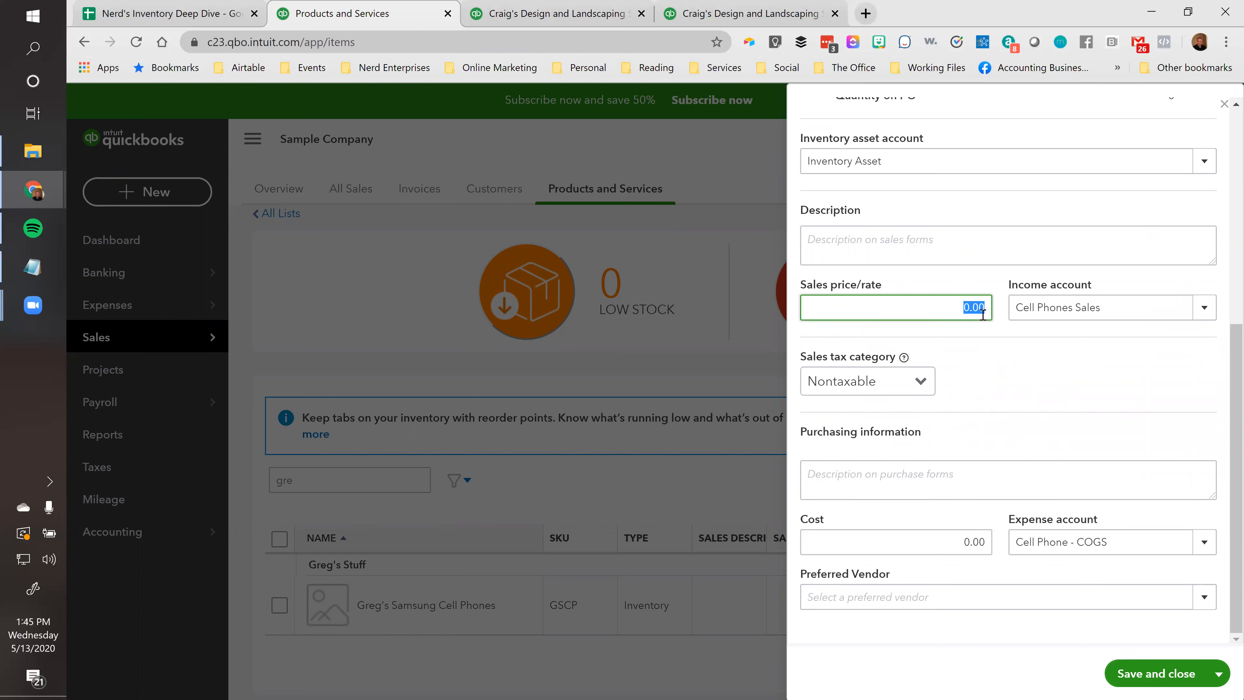
click(945, 549)
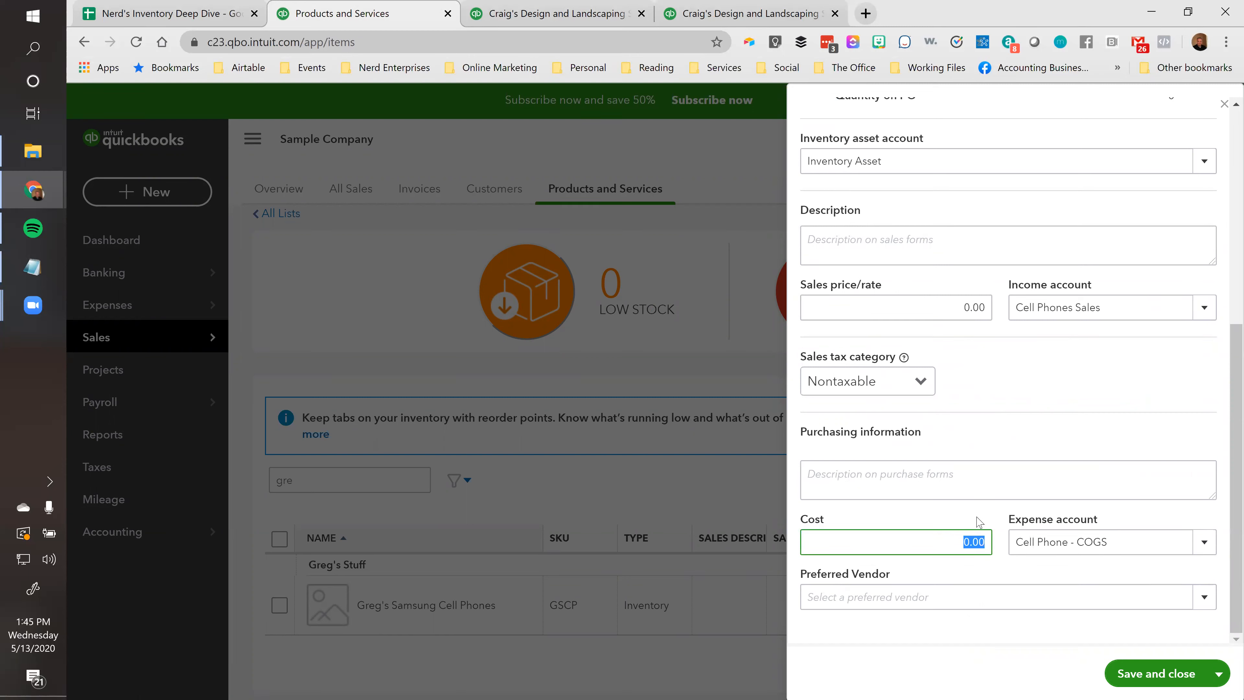
click(958, 309)
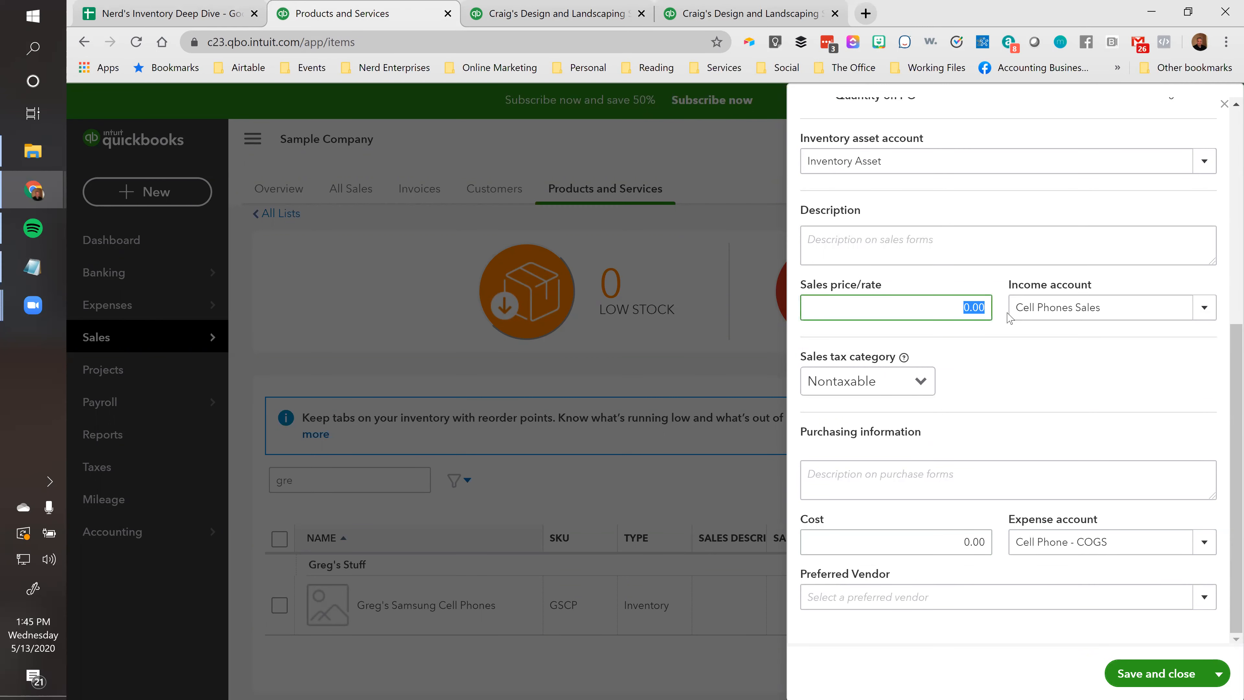